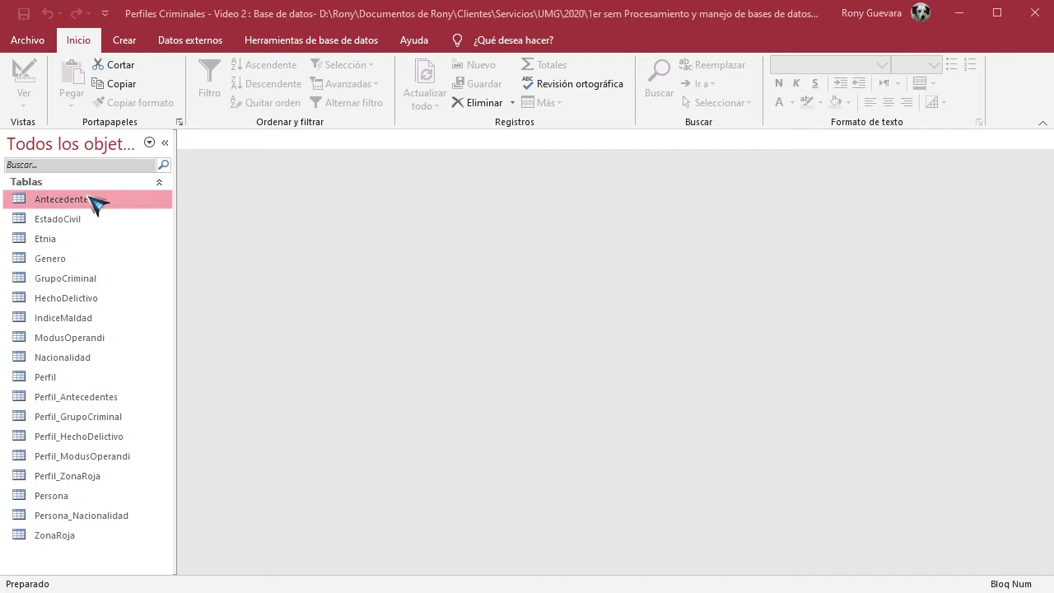
Start the Form Wizard and choose the Antecedente table as the source of the form's fields.
click(124, 40)
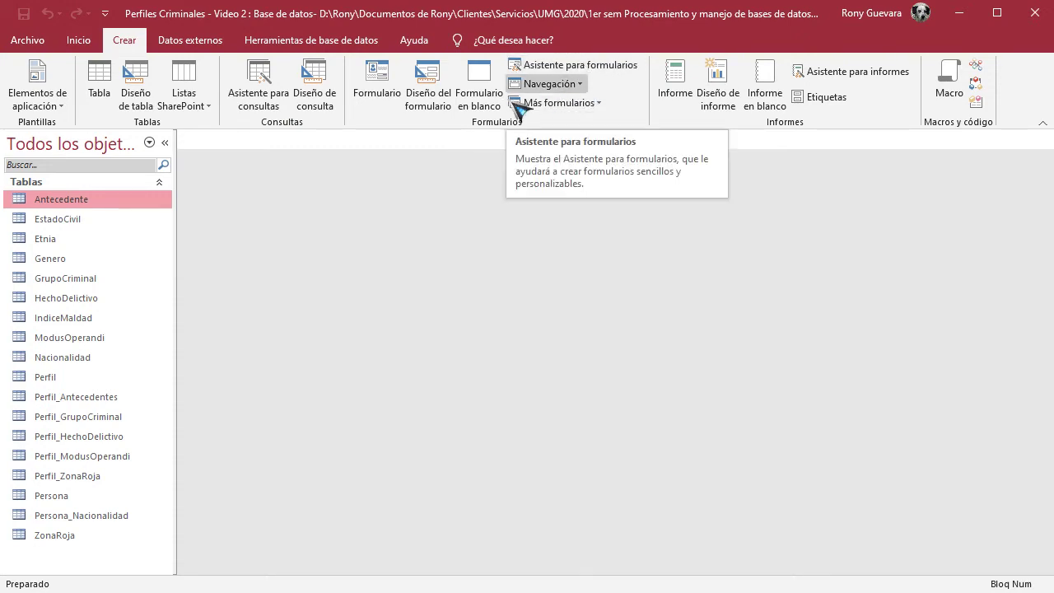
click(592, 70)
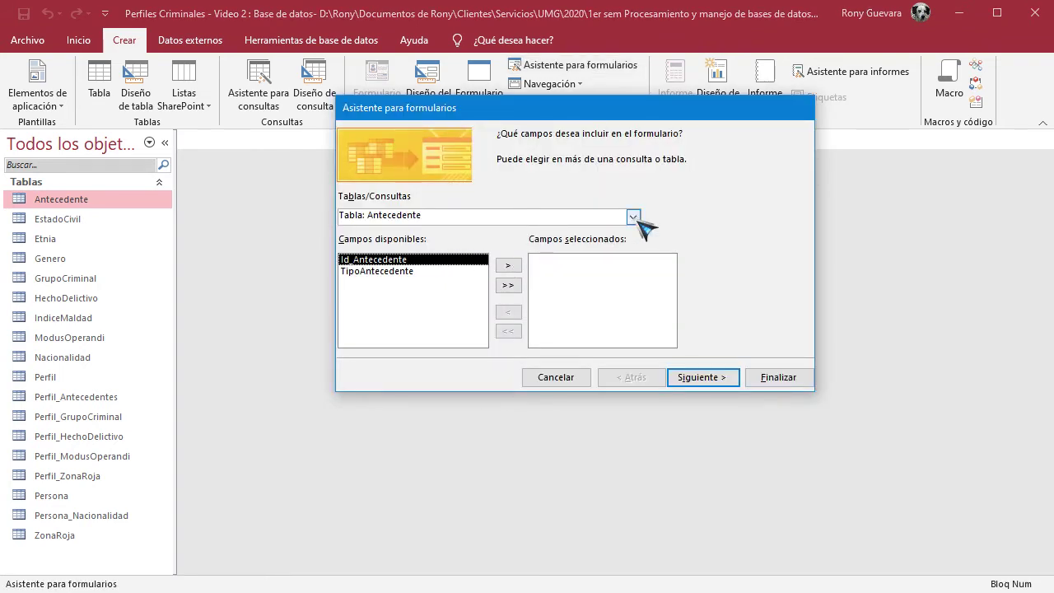
drag(631, 109, 563, 163)
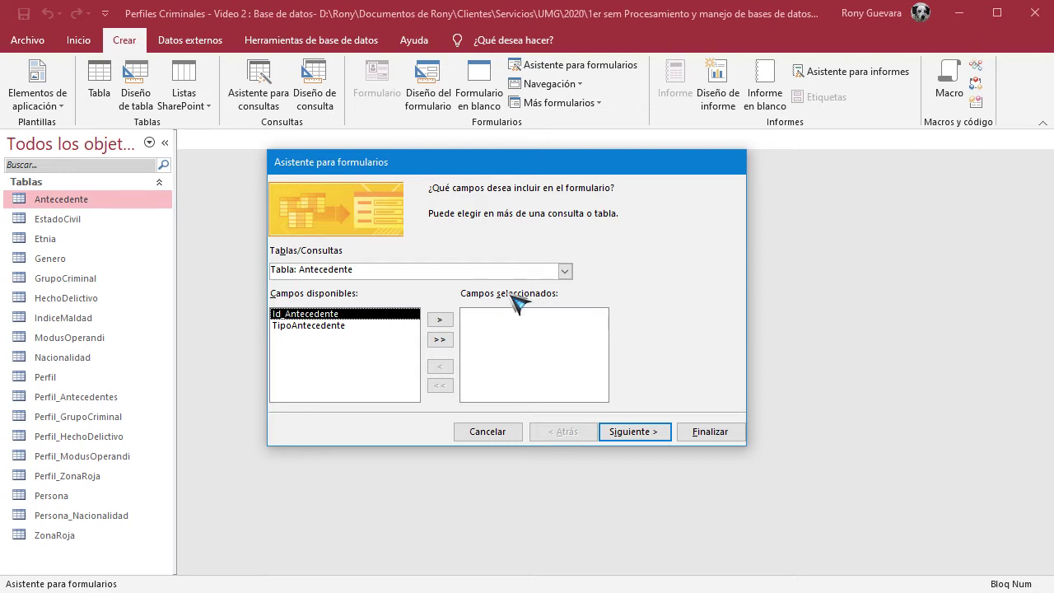
click(565, 271)
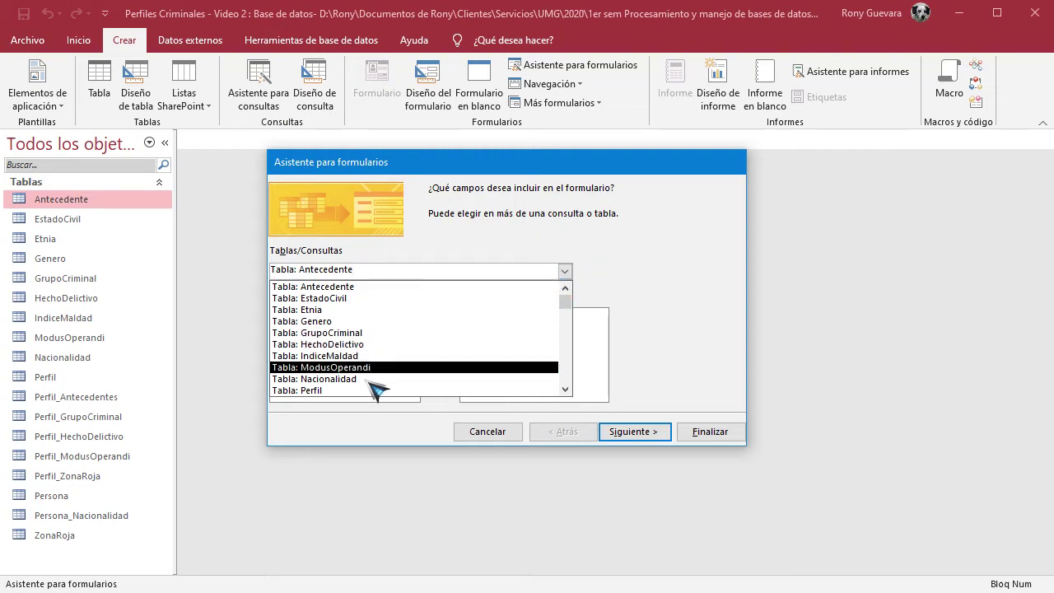
click(387, 287)
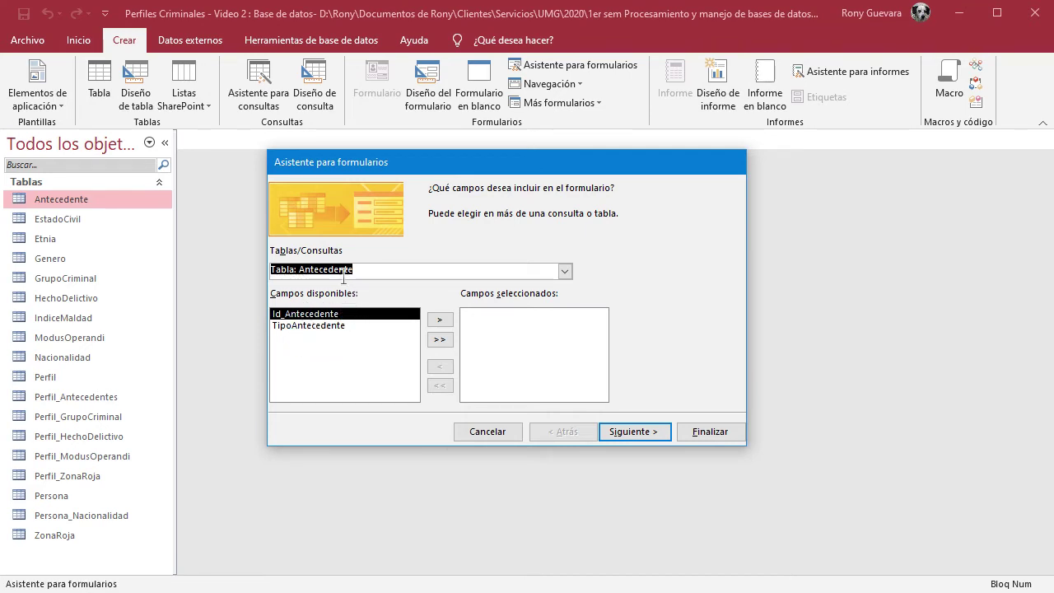
click(441, 321)
click(442, 321)
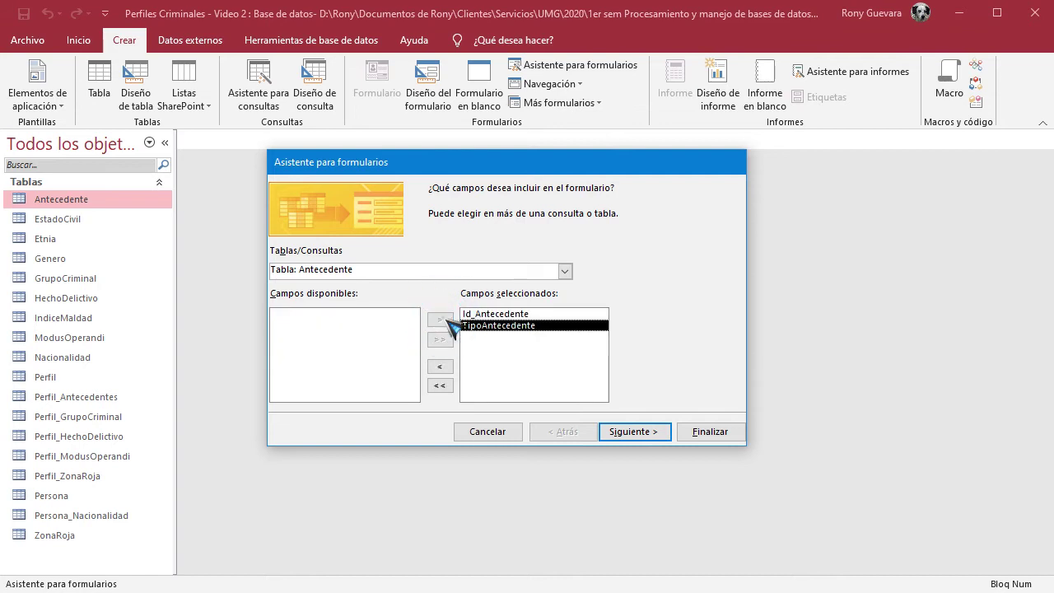
click(441, 368)
click(440, 367)
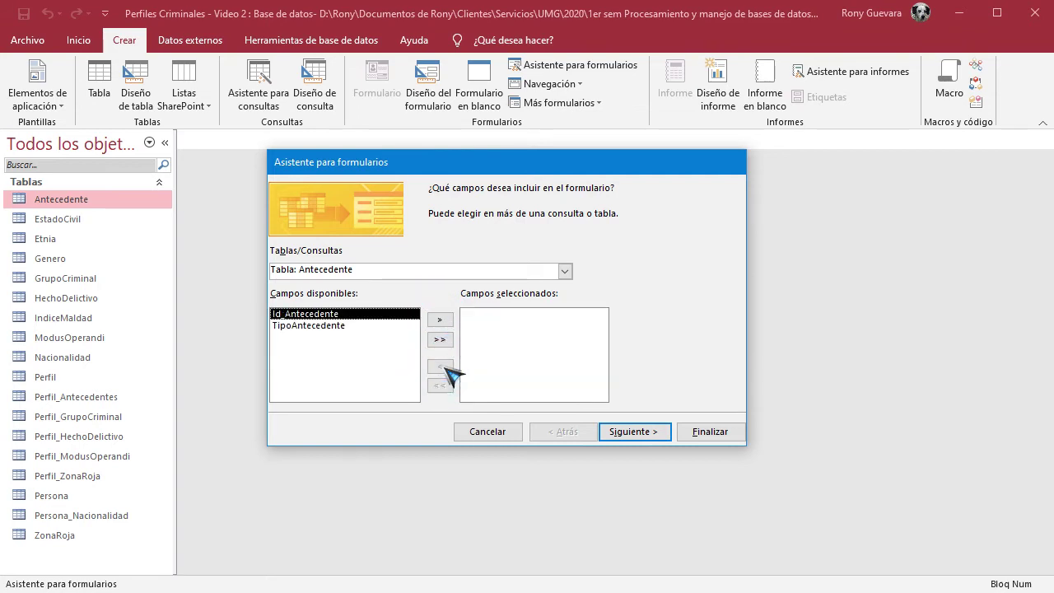
click(440, 340)
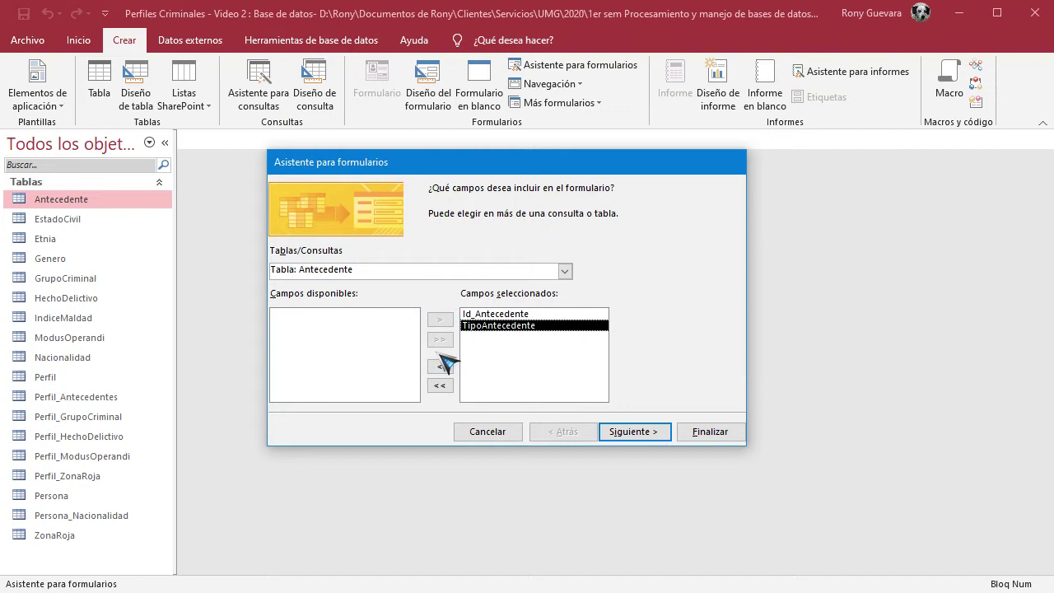
click(440, 385)
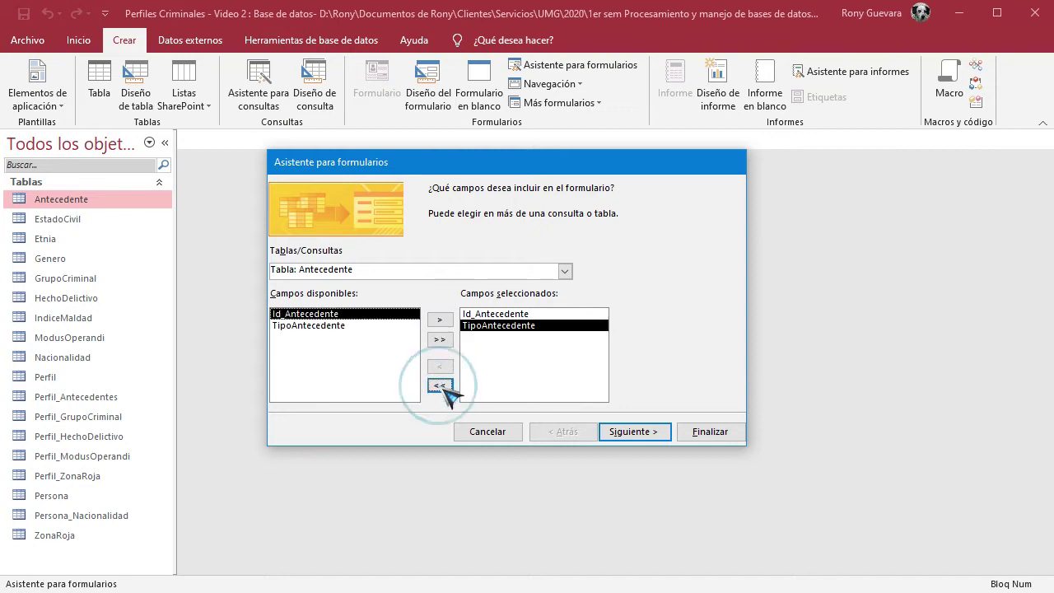
Include both fields, Id_Antecedente and TipoAntecedente, in the form and choose the Tabular layout.
click(440, 340)
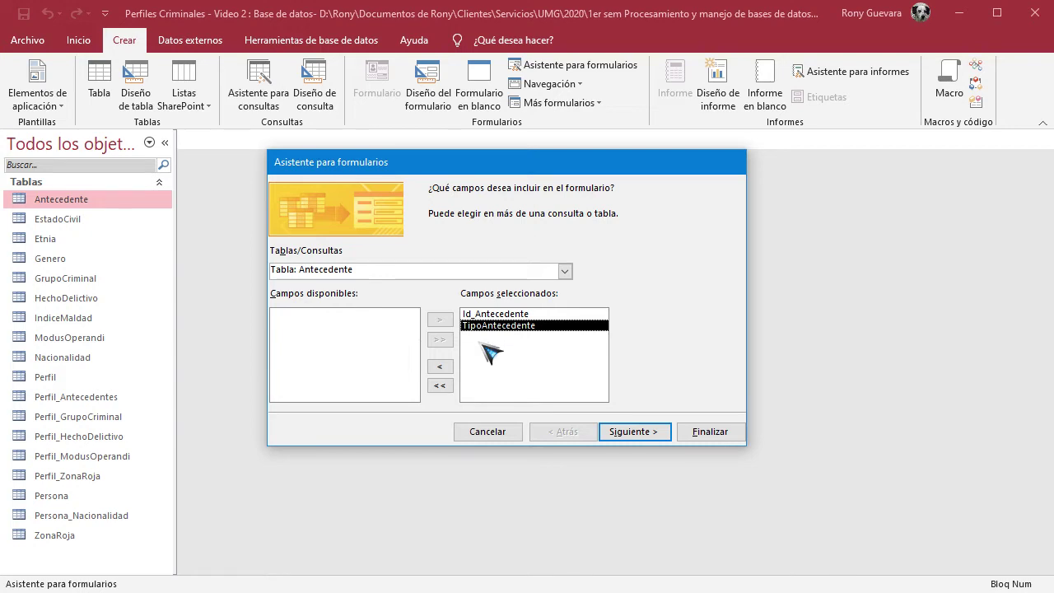
click(655, 437)
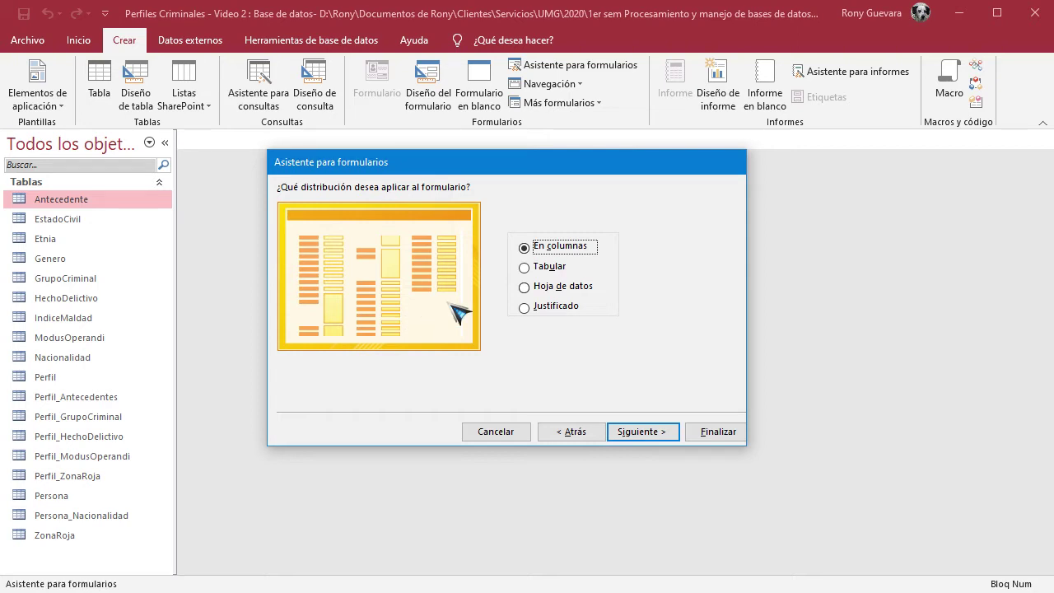
click(527, 270)
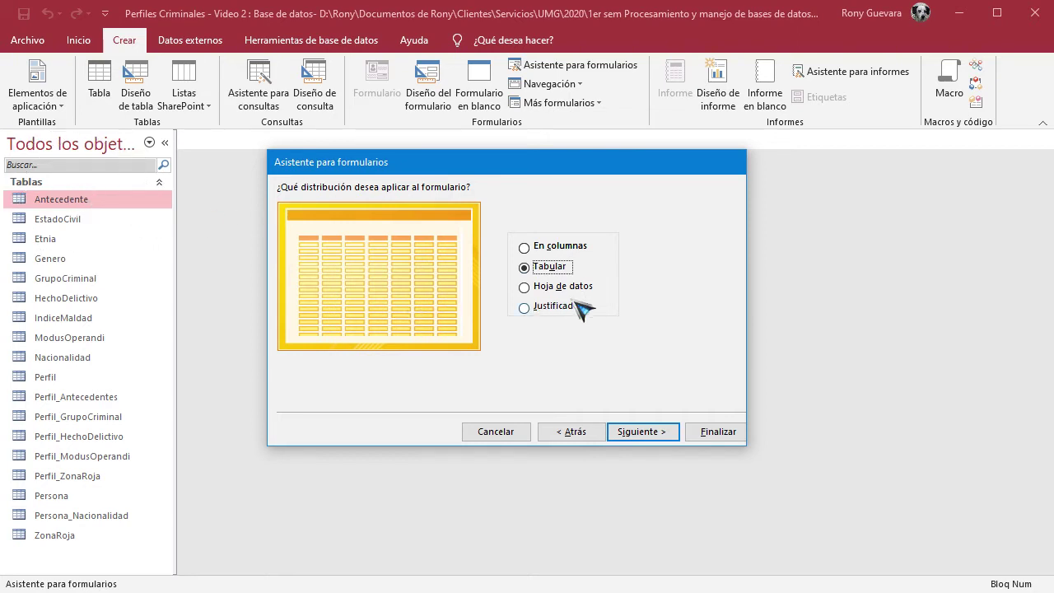
click(525, 287)
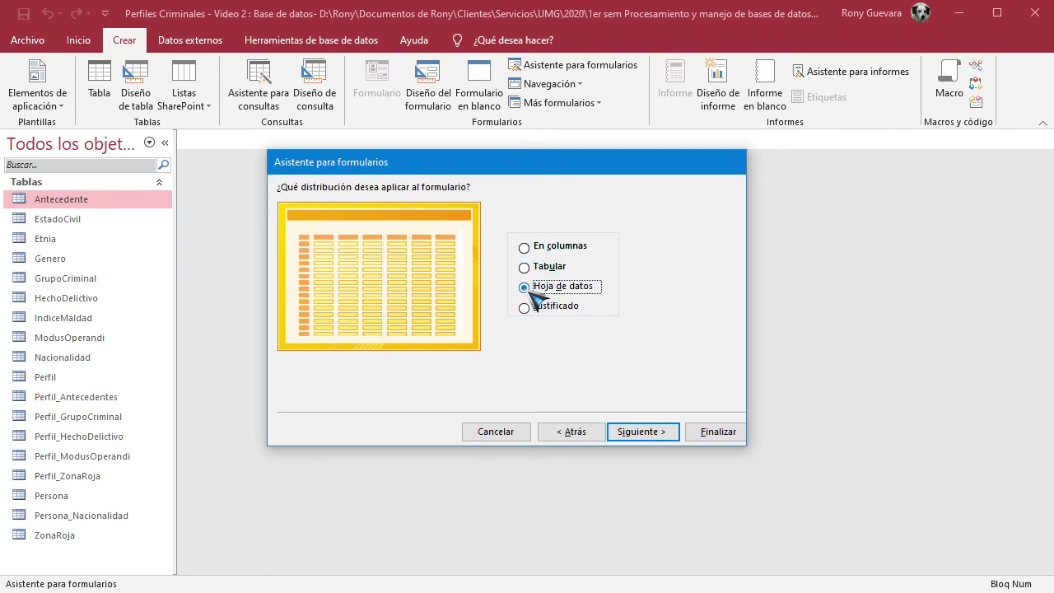
click(528, 309)
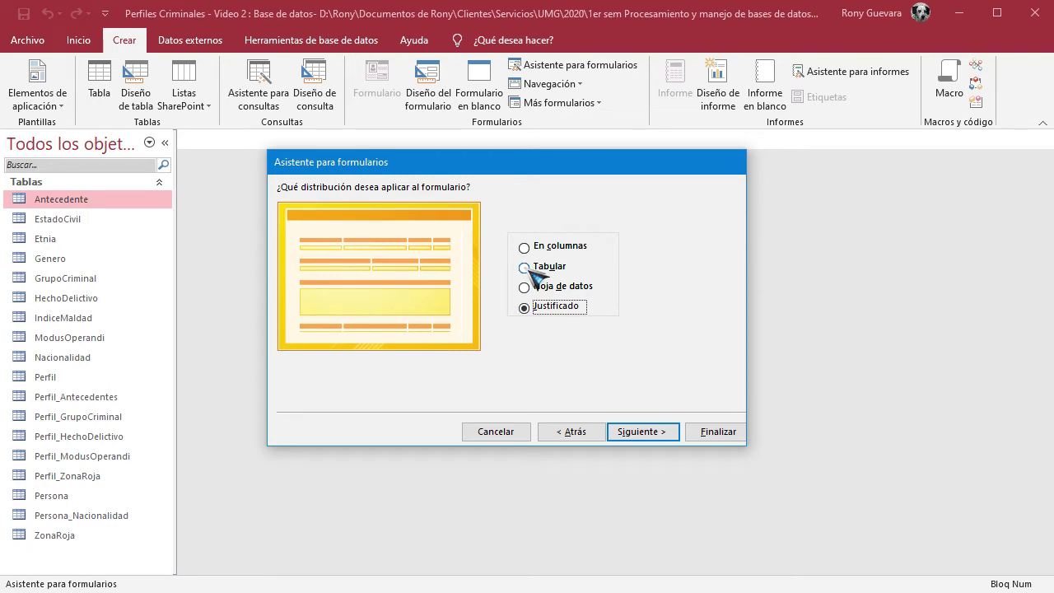
click(526, 269)
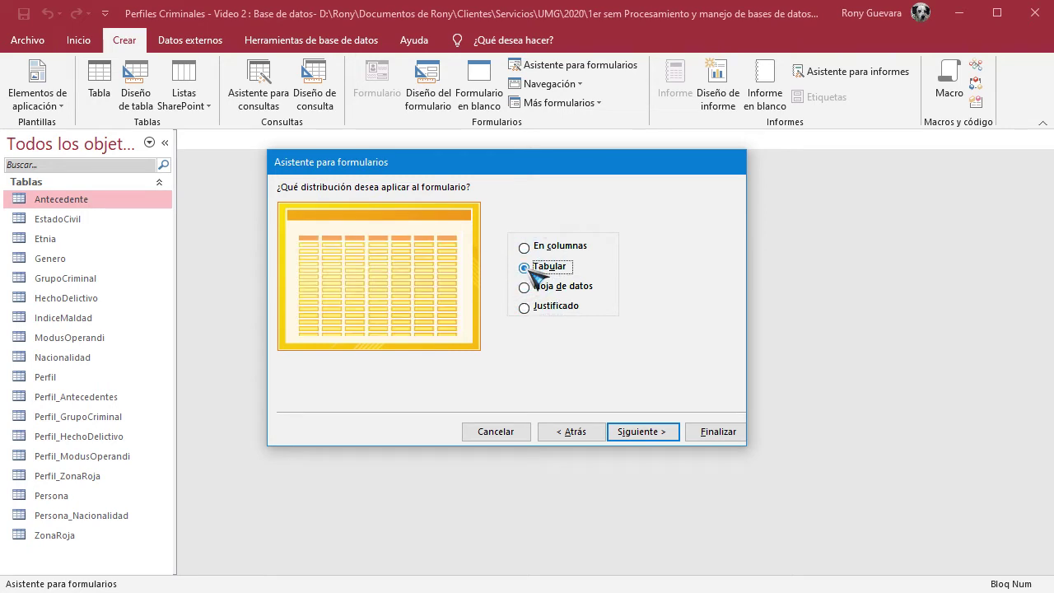
click(647, 437)
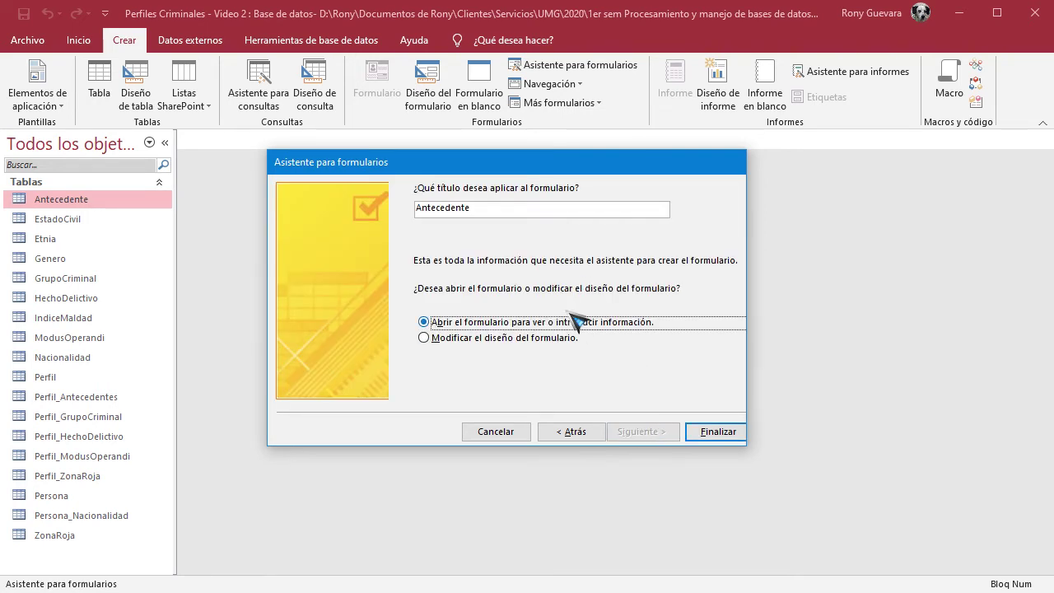
Title the form FormularioAntecedente and finish the wizard with the option to modify the form's design.
double_click(483, 211)
click(486, 211)
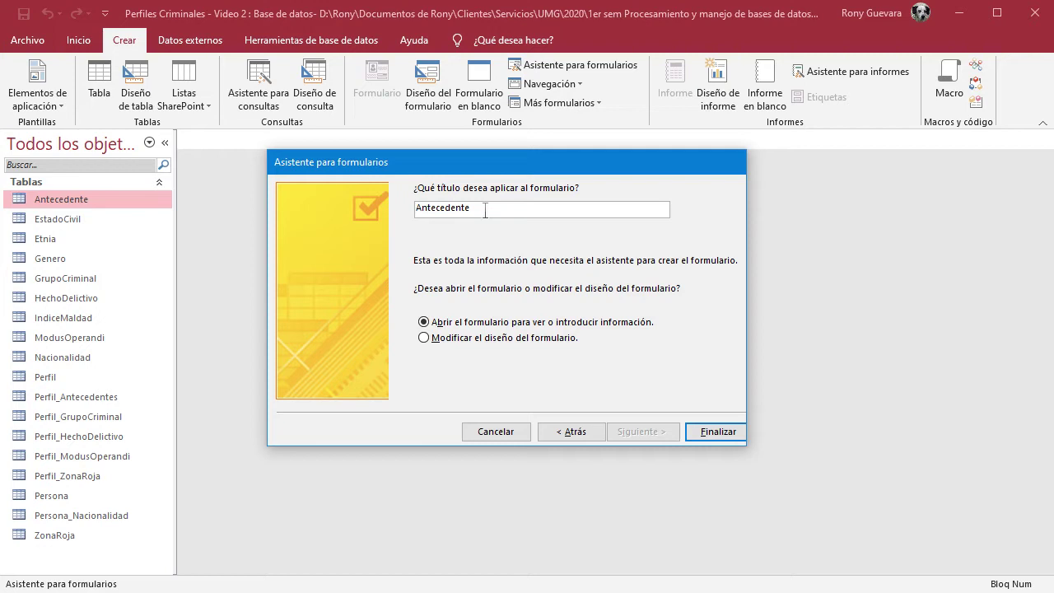
key(Home)
text(Formulario)
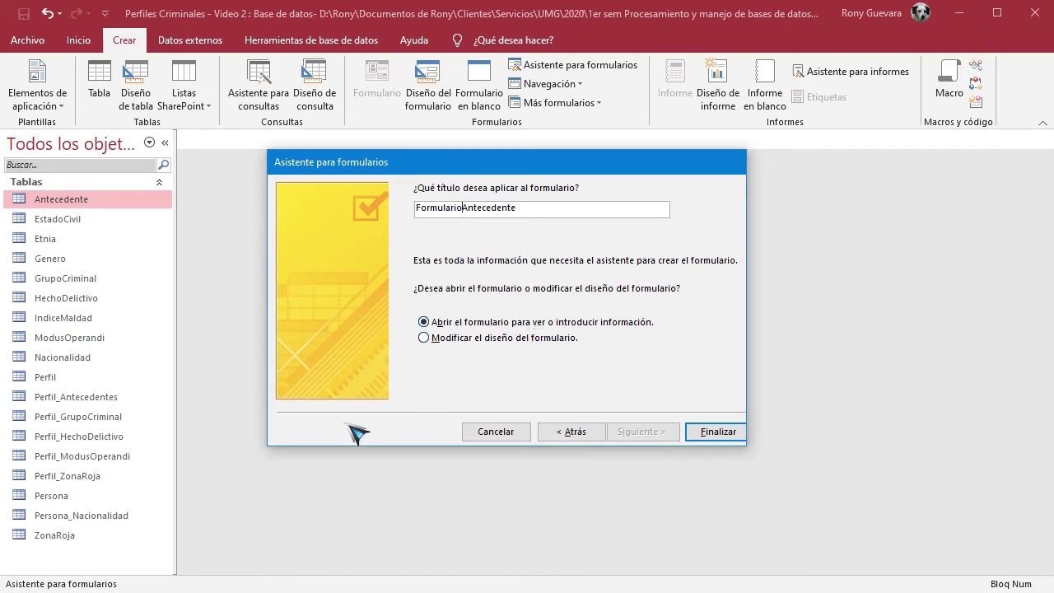
click(72, 547)
click(424, 339)
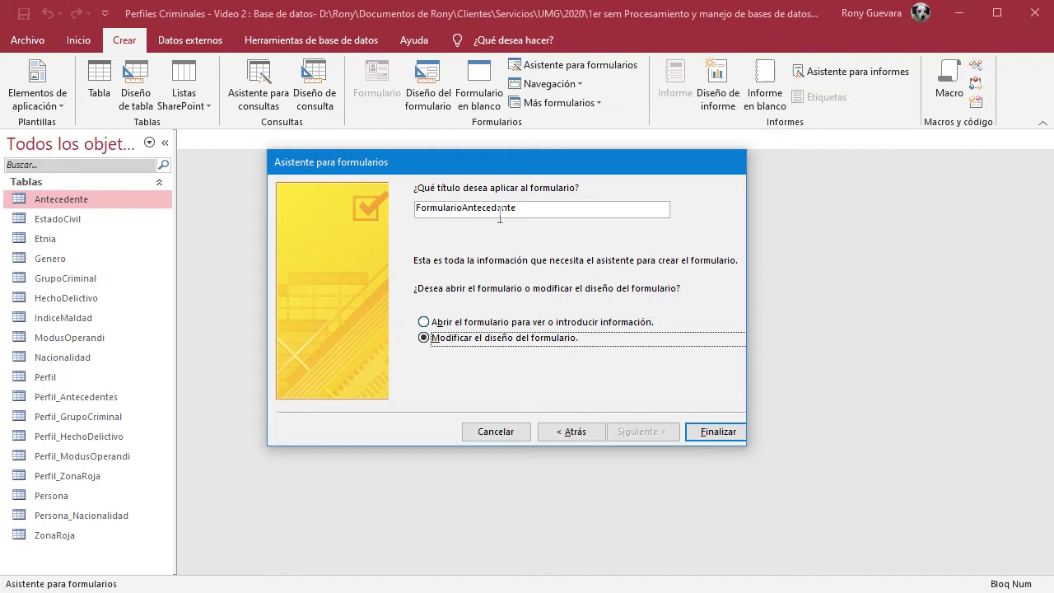
click(713, 436)
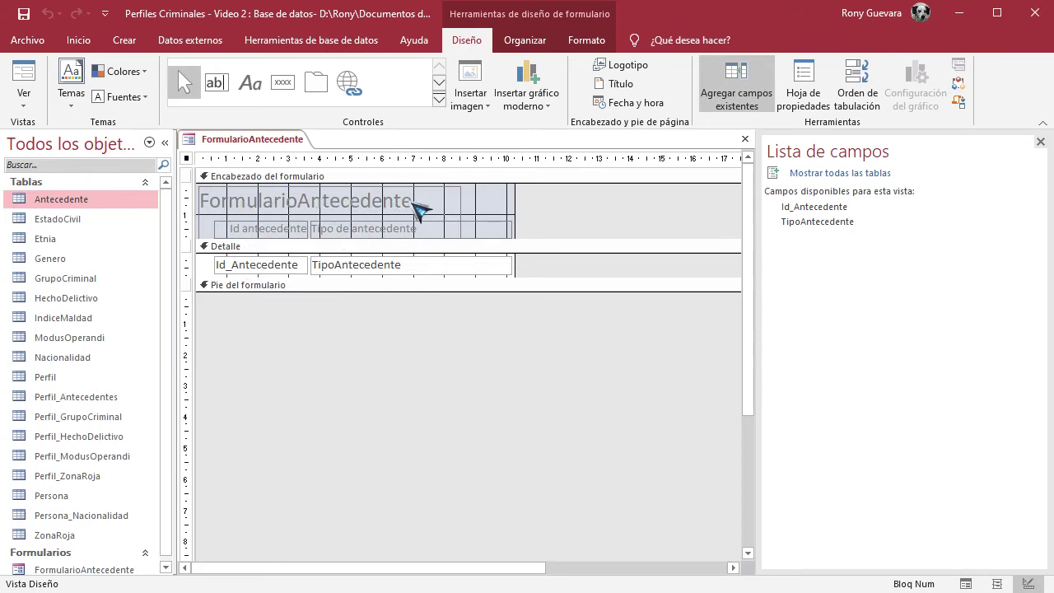
click(459, 197)
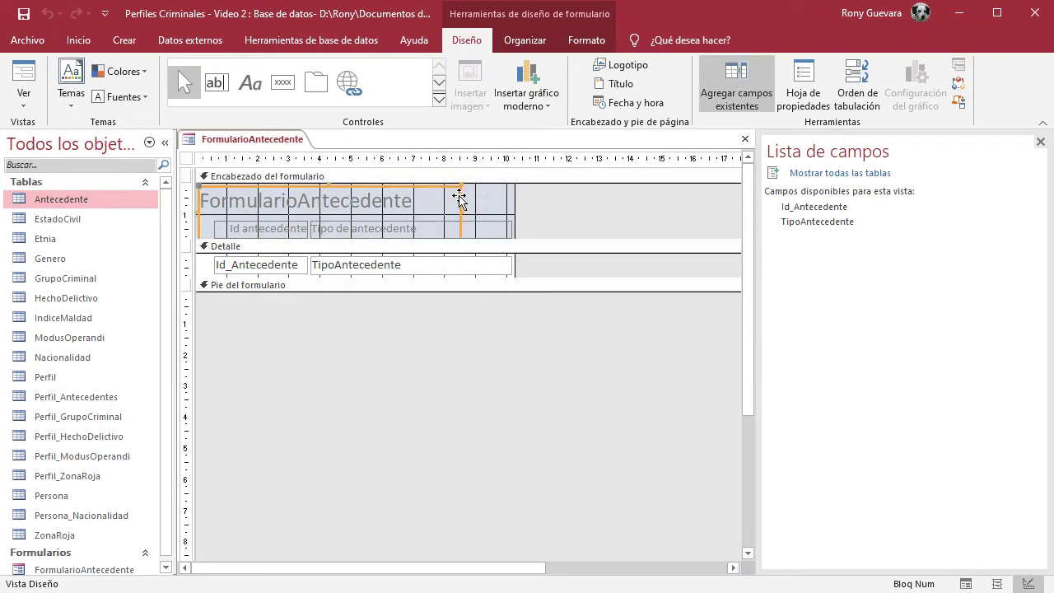
click(486, 231)
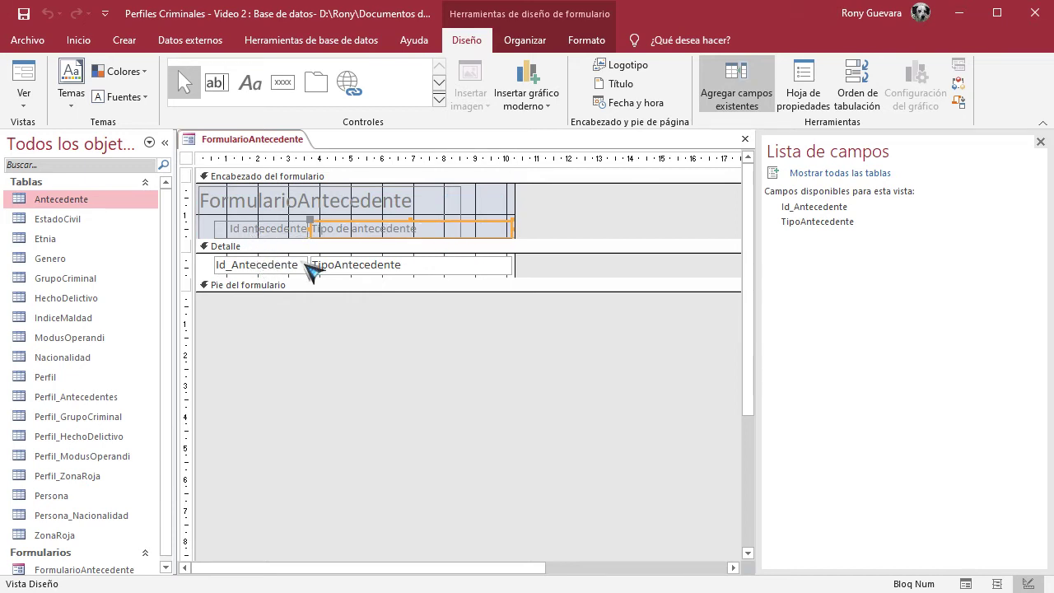
mouse_move(270, 239)
mouse_down()
mouse_move(189, 206)
mouse_move(258, 233)
mouse_up()
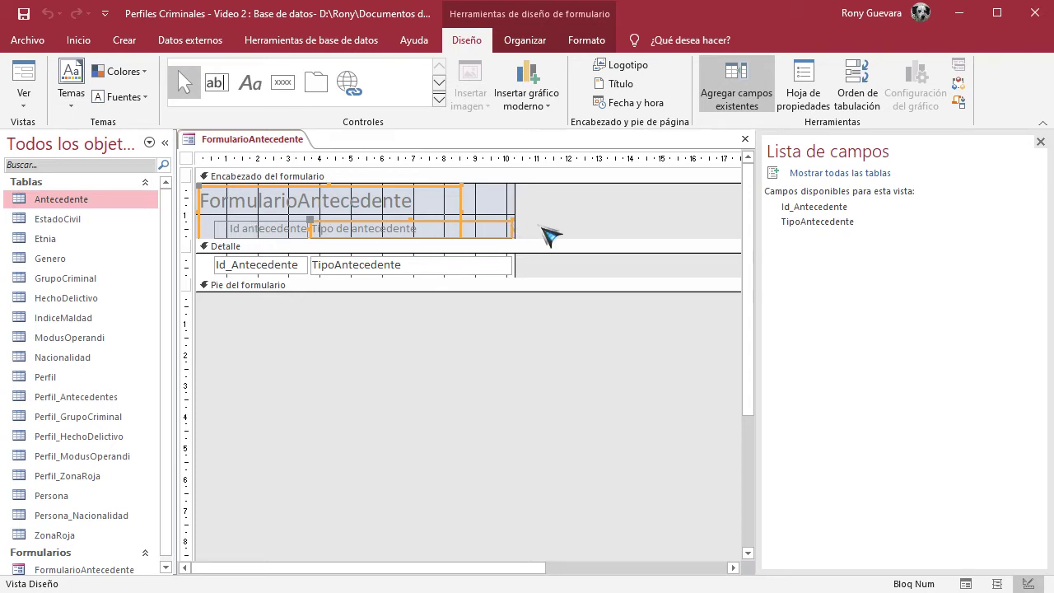
click(544, 233)
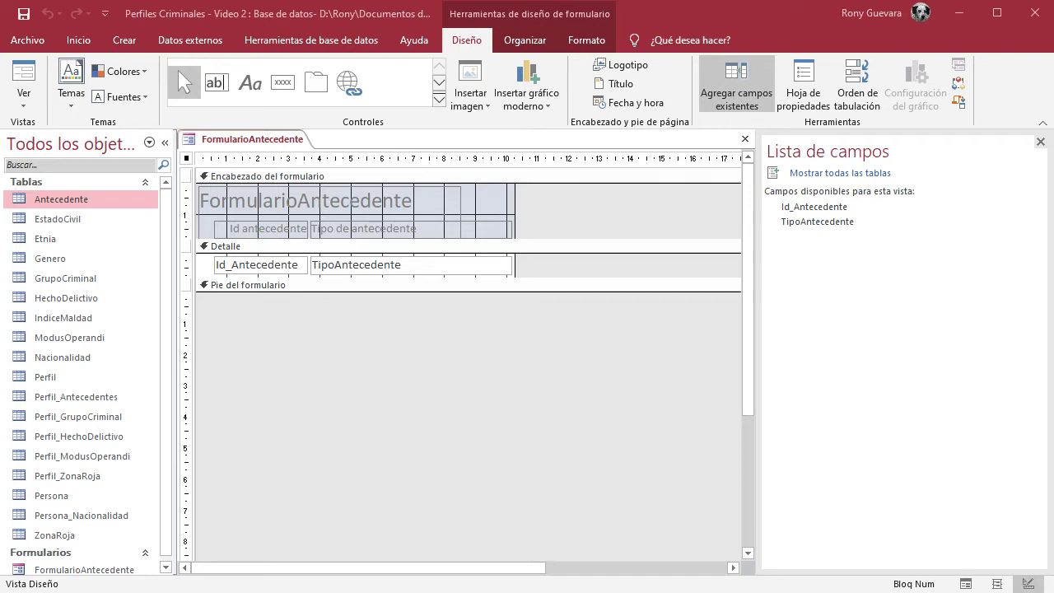
Switch to the blank Word document, draw a rectangle about 5.5 by 4 cm and apply the solid orange theme style.
drag(0, 124, 541, 67)
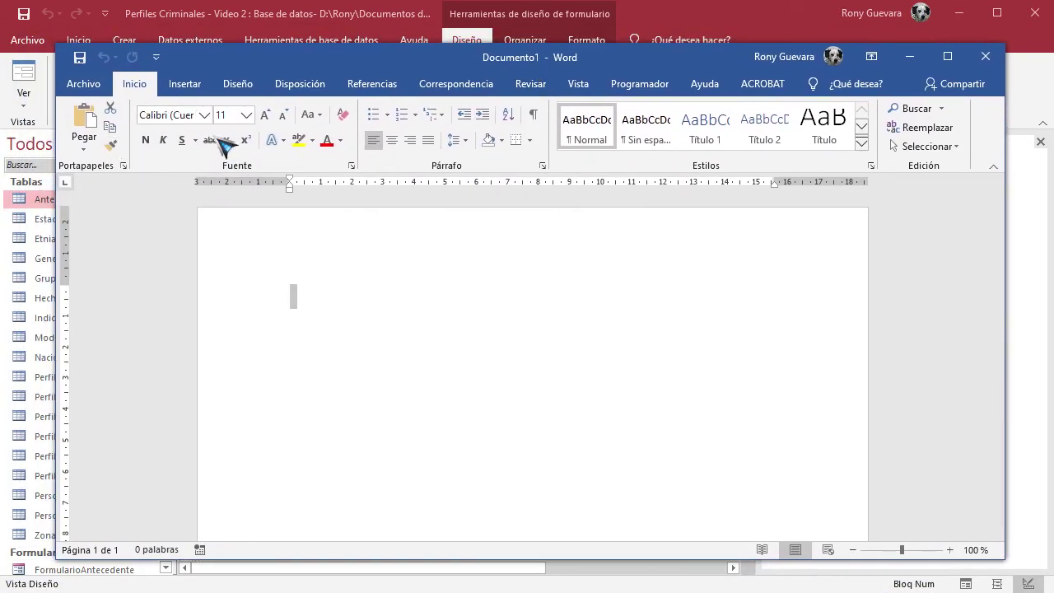
click(188, 84)
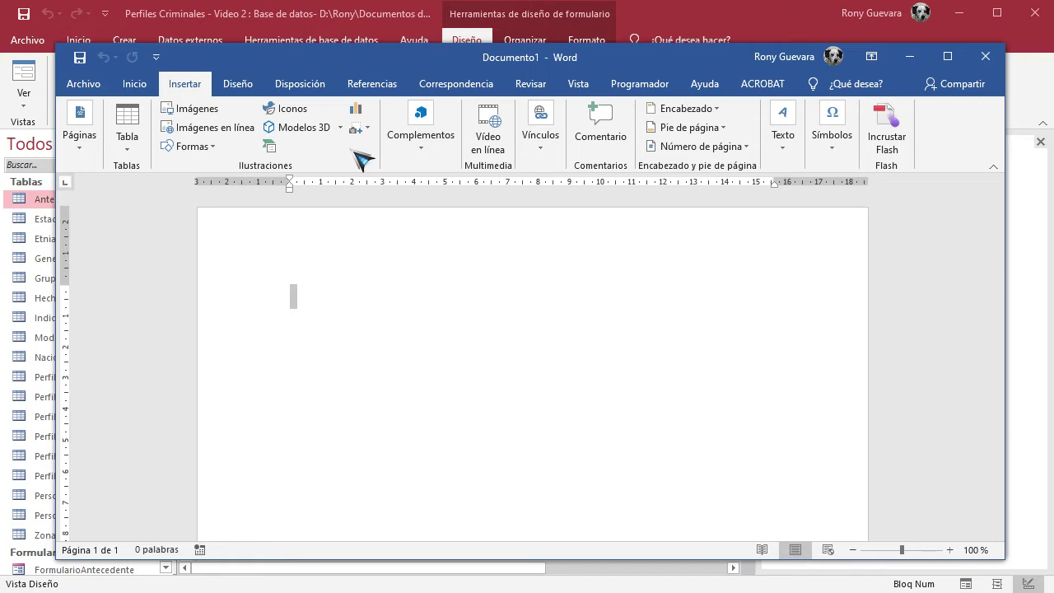
click(196, 149)
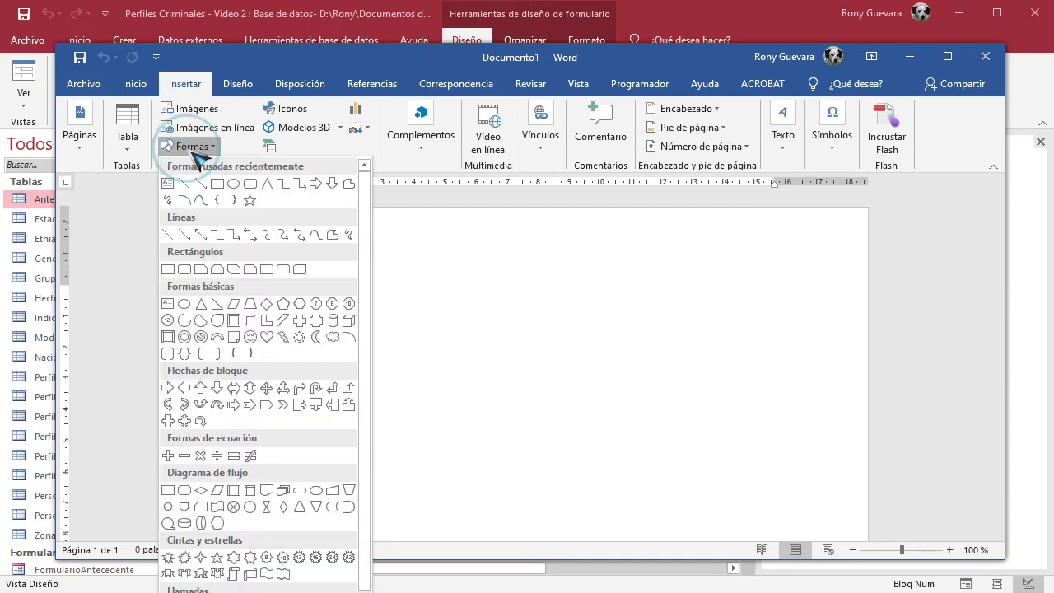
click(219, 185)
drag(333, 325, 505, 453)
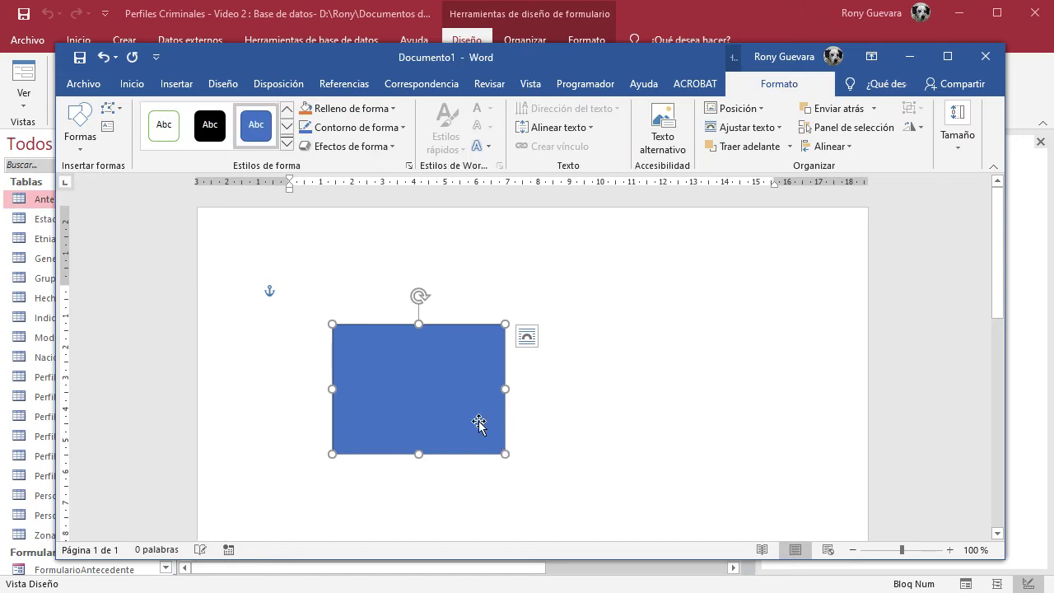
click(286, 143)
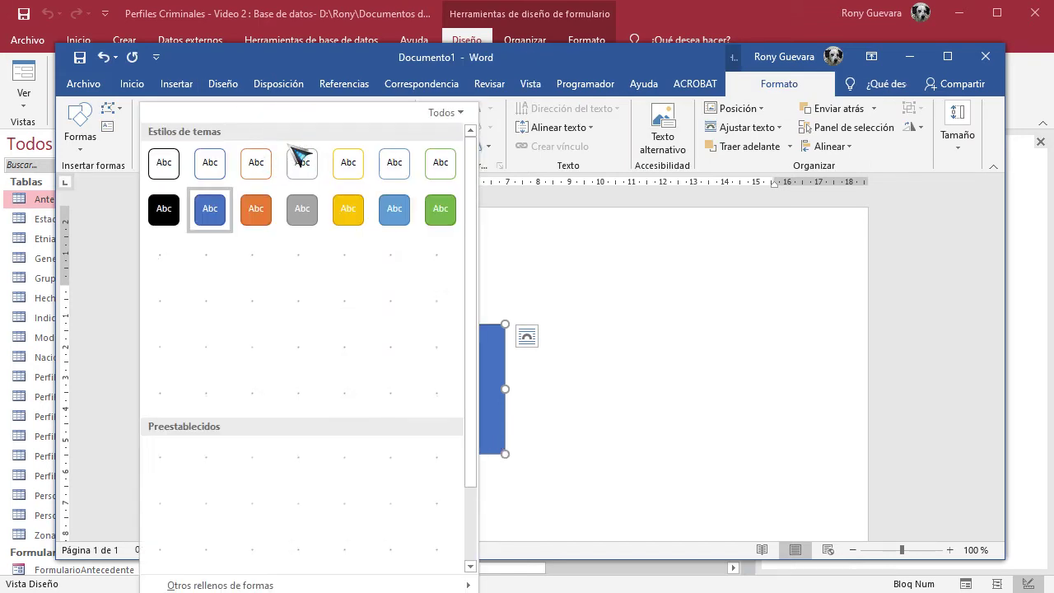
click(254, 218)
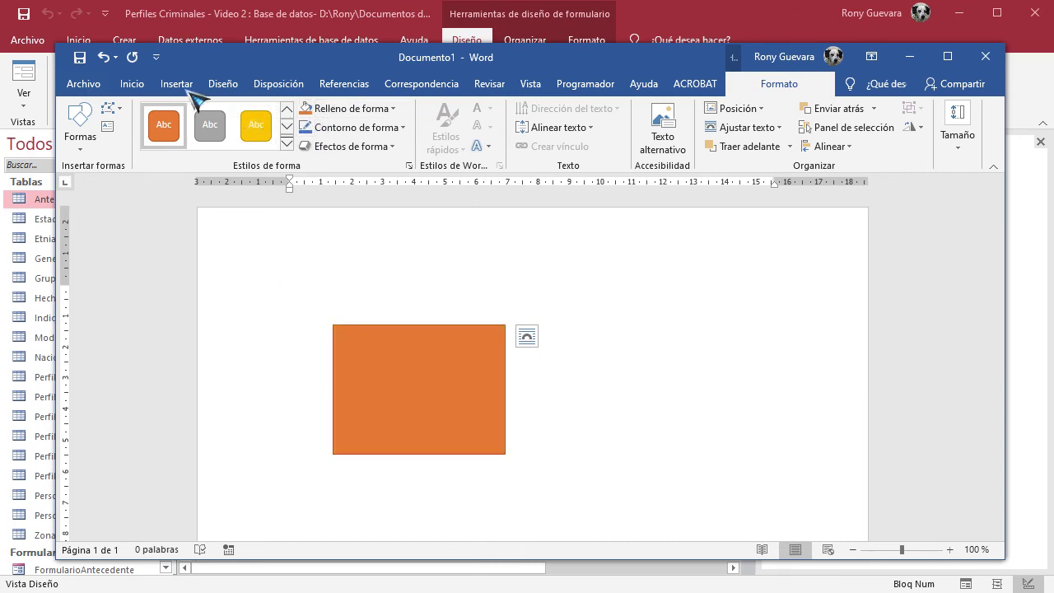
Draw a second rectangle about 6.5 by 5 cm overlapping the lower-right corner of the orange one.
click(86, 124)
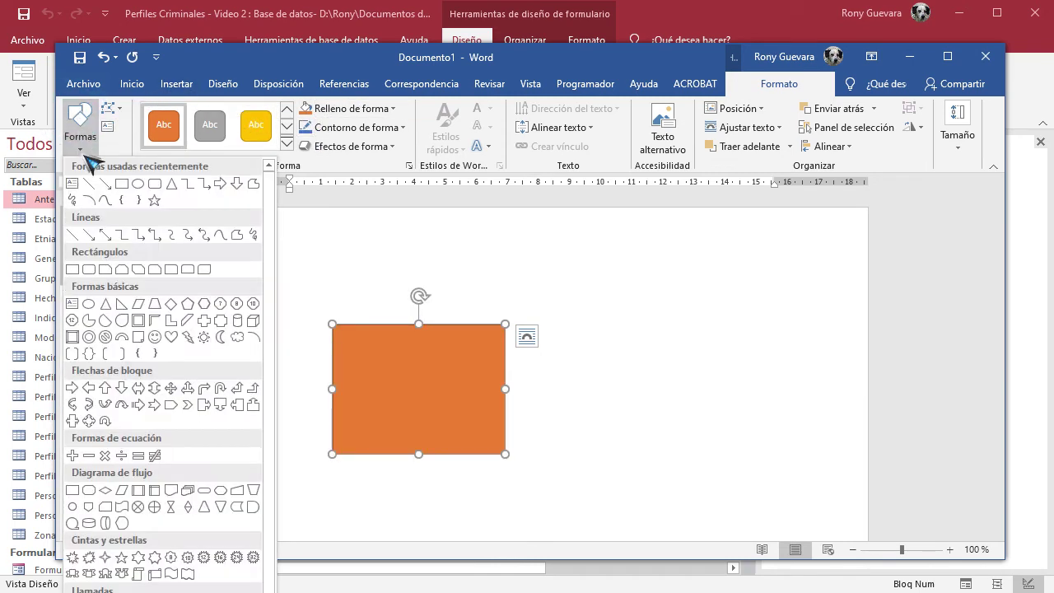
click(132, 200)
drag(631, 528, 429, 372)
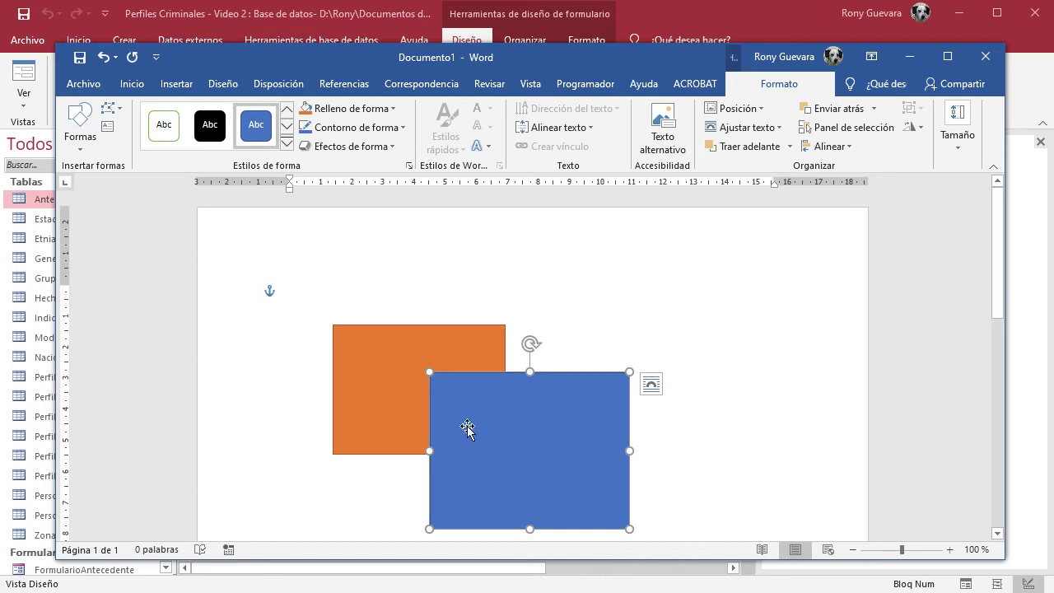
Select the orange rectangle behind the blue one and dismiss its layout options.
click(532, 452)
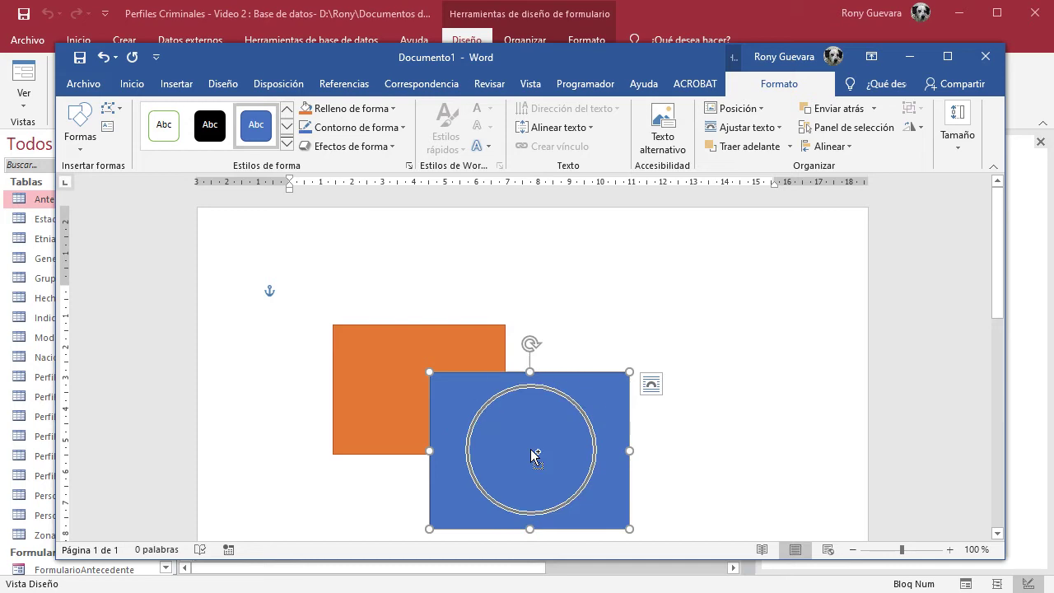
click(371, 384)
click(373, 389)
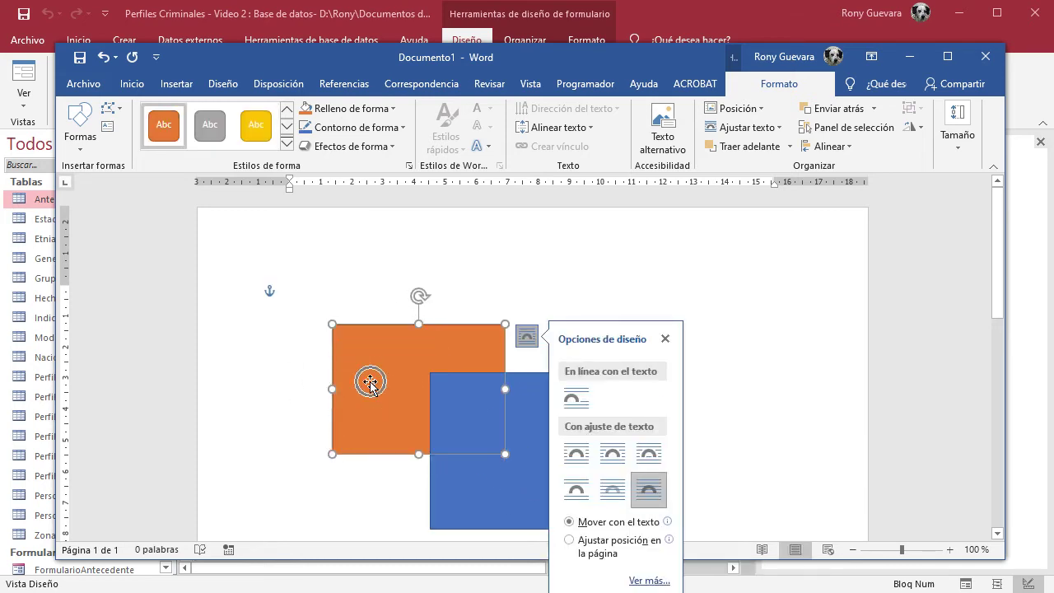
click(665, 340)
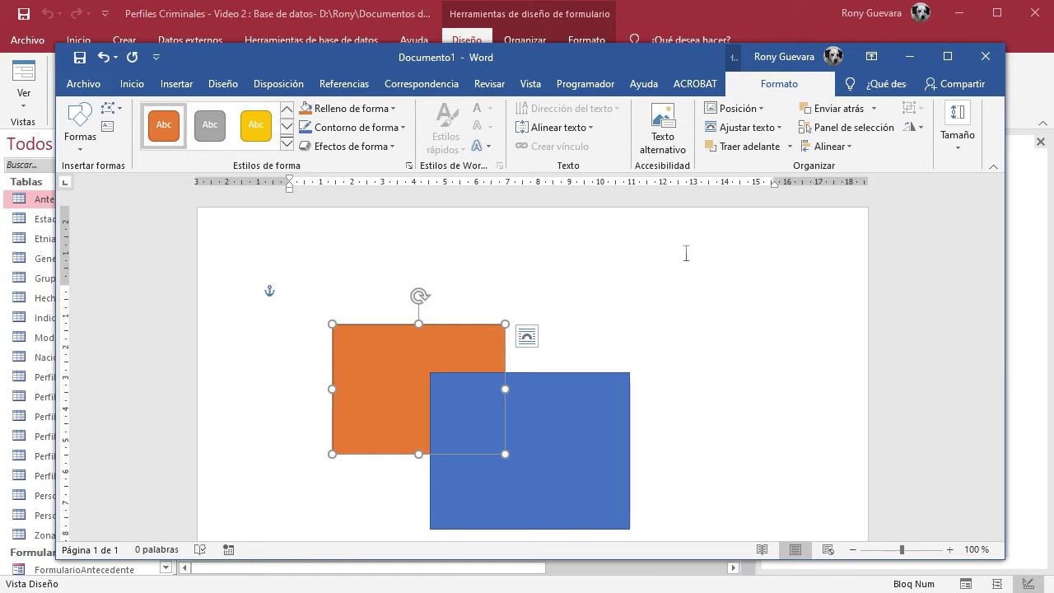
Bring the orange rectangle forward over the blue one and send it backward behind it again.
click(751, 150)
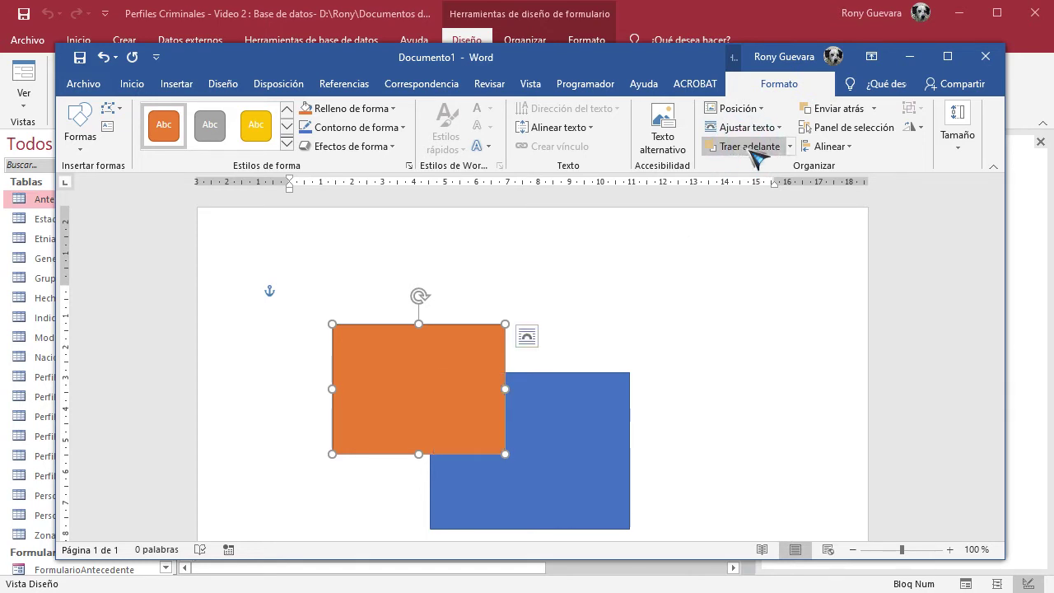
click(574, 407)
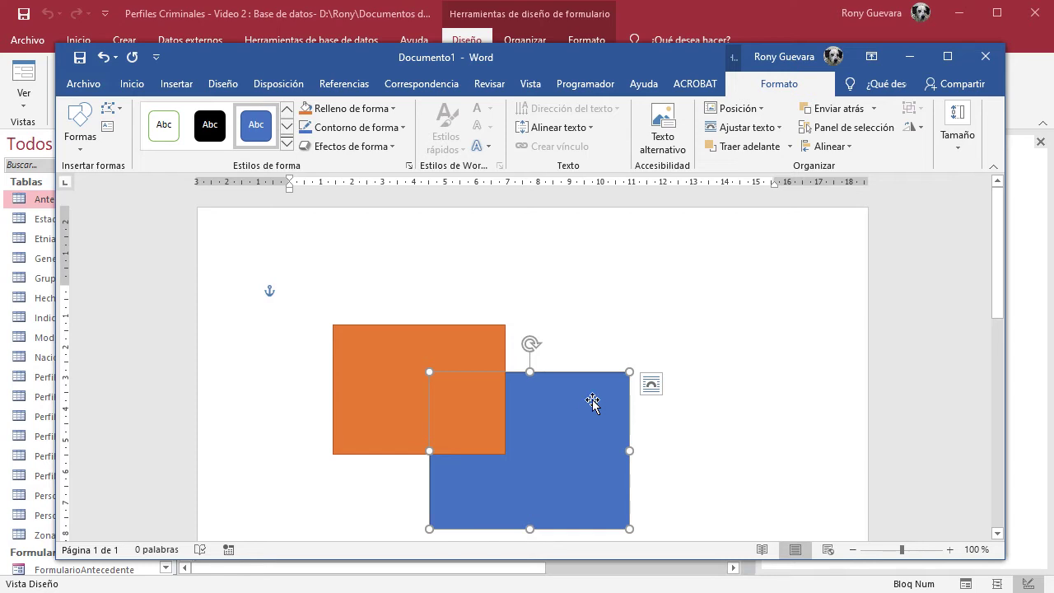
click(469, 349)
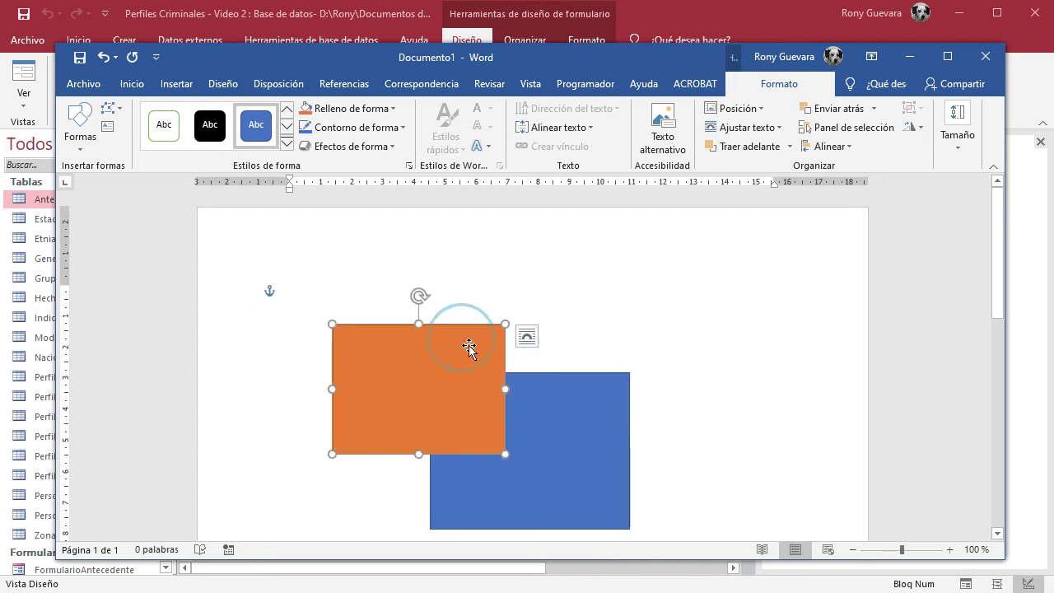
click(789, 146)
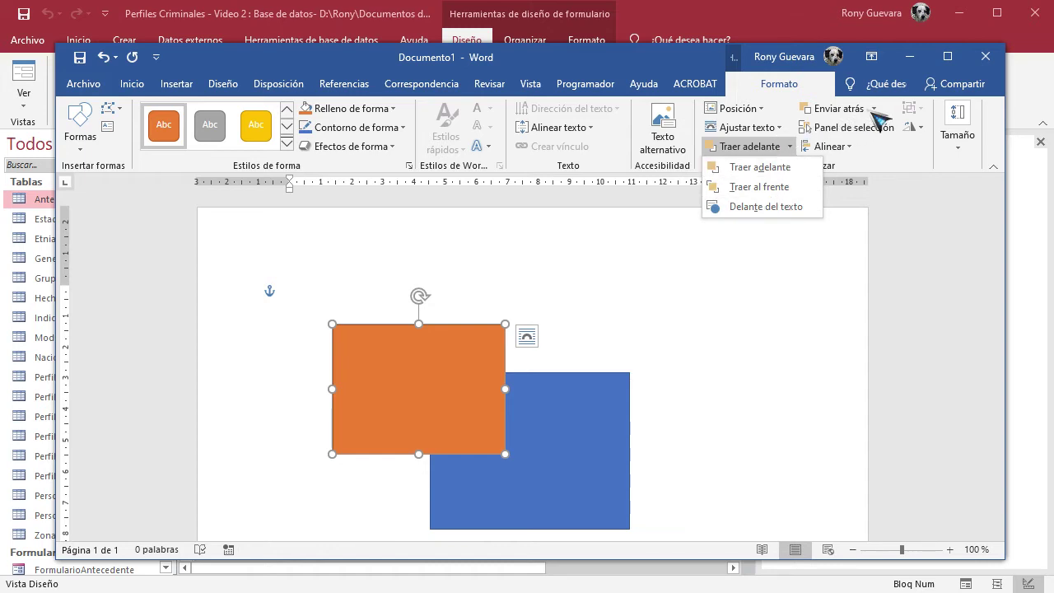
click(840, 109)
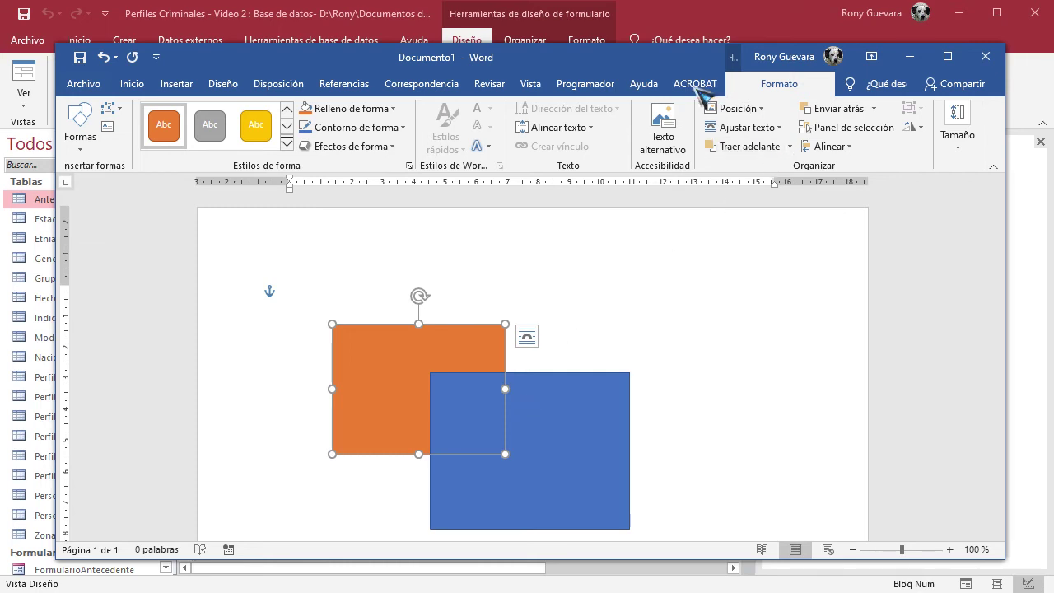
Switch back to the Access form and try selecting the column labels overlapped by the FormularioAntecedente title label.
drag(664, 56, 325, 77)
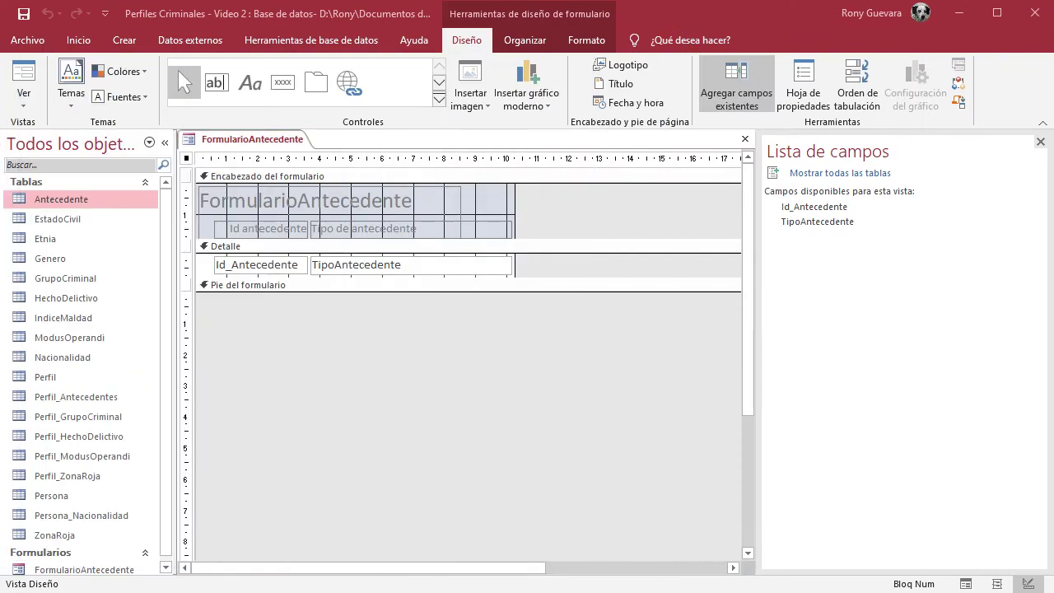
click(460, 202)
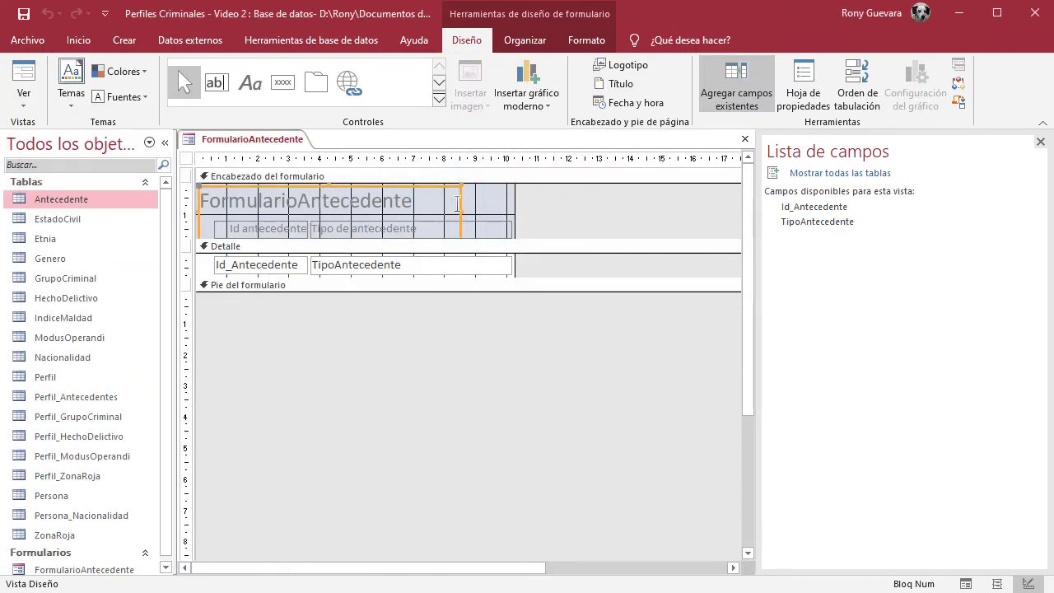
click(333, 213)
click(359, 218)
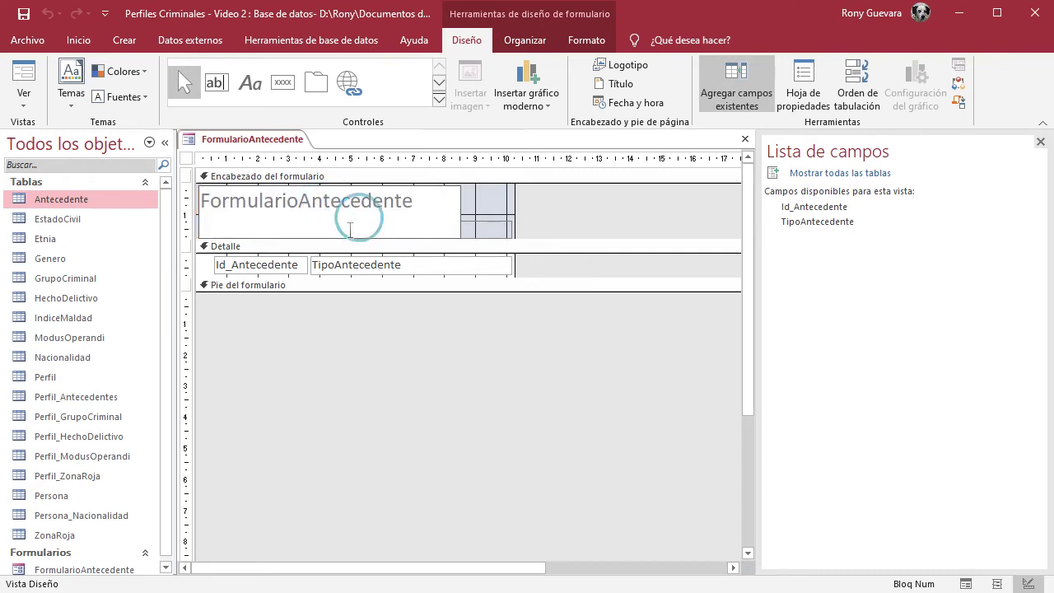
drag(543, 216, 271, 221)
click(271, 220)
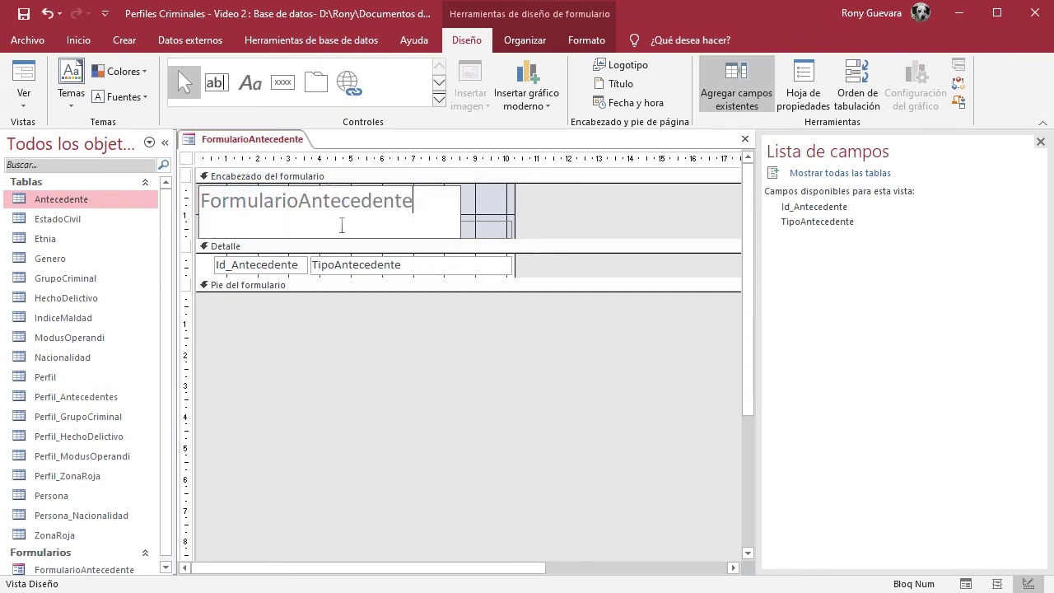
drag(550, 235, 272, 230)
click(535, 238)
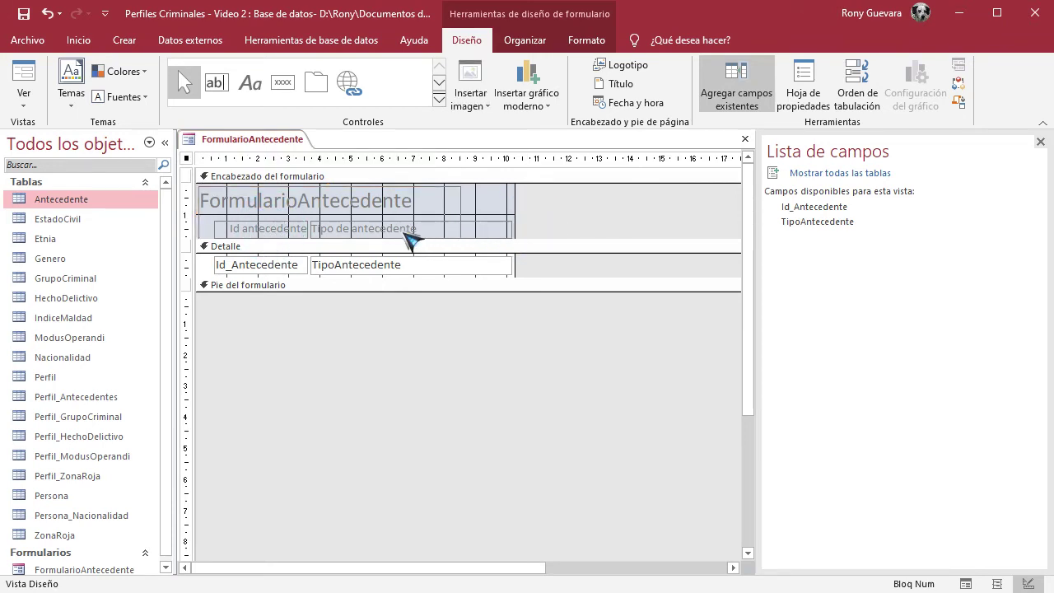
Check which header label gets selected inside and outside the area covered by the title label.
click(489, 231)
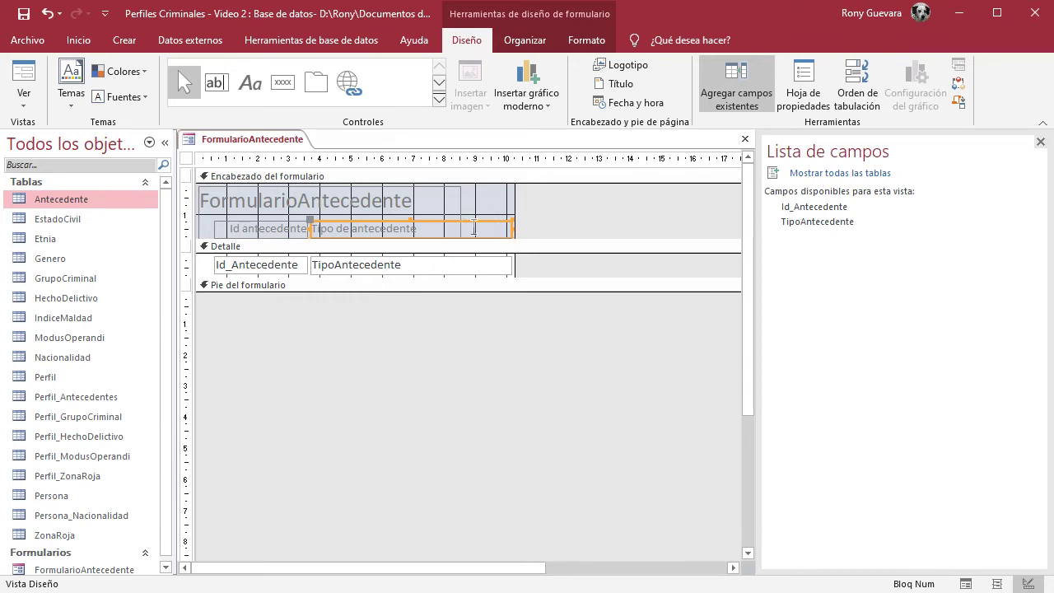
click(581, 226)
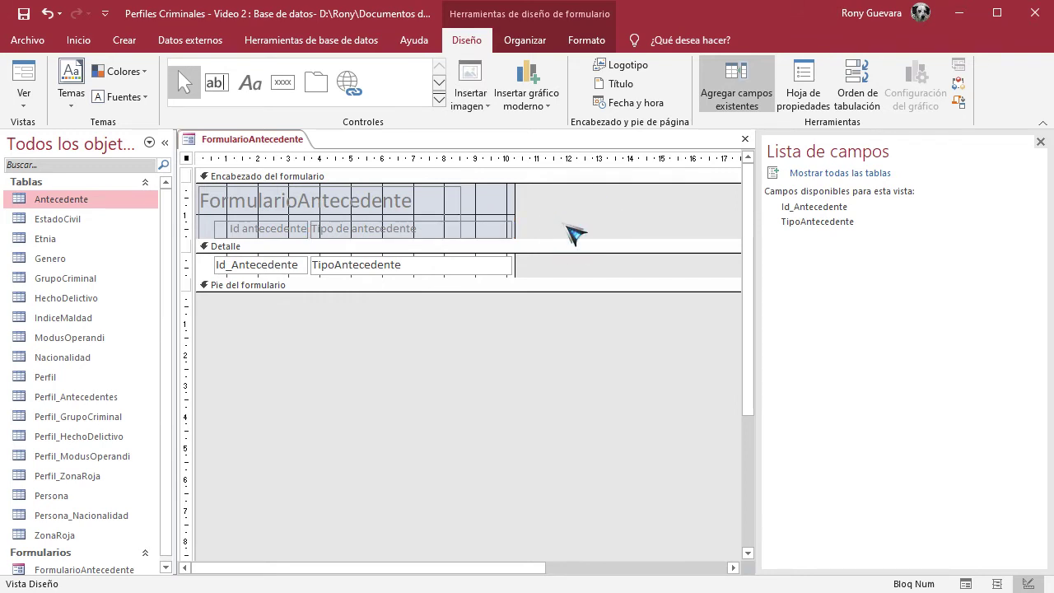
click(274, 236)
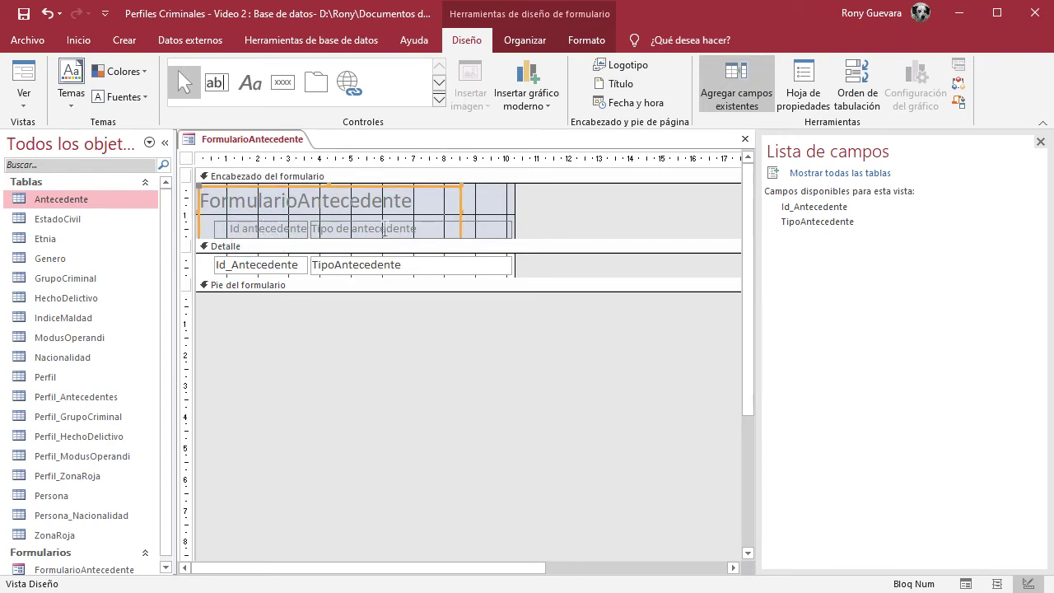
click(383, 231)
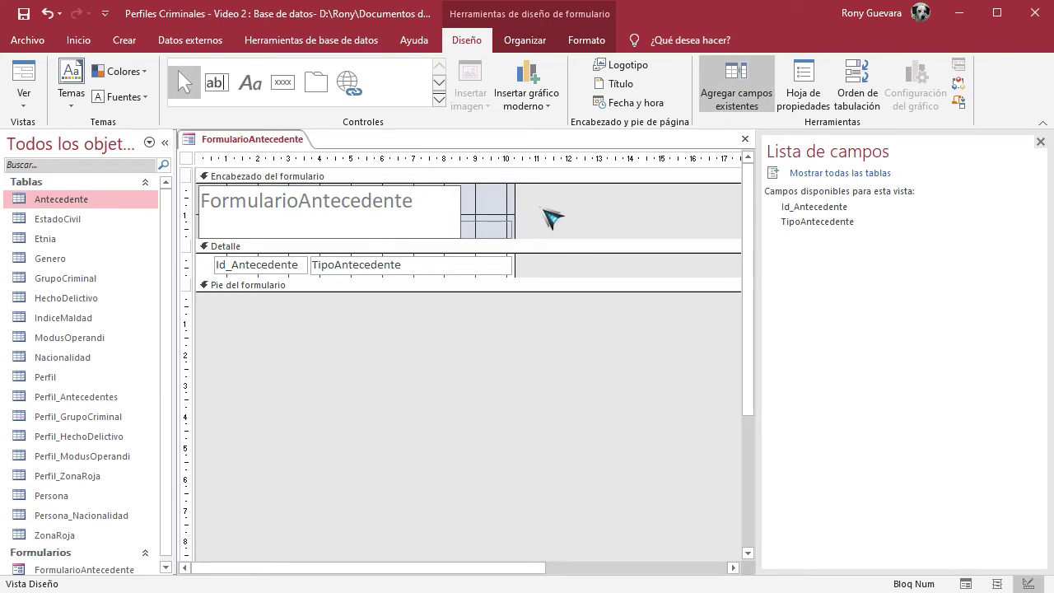
Send the FormularioAntecedente title label in the form header to the back.
drag(539, 215, 459, 204)
click(459, 204)
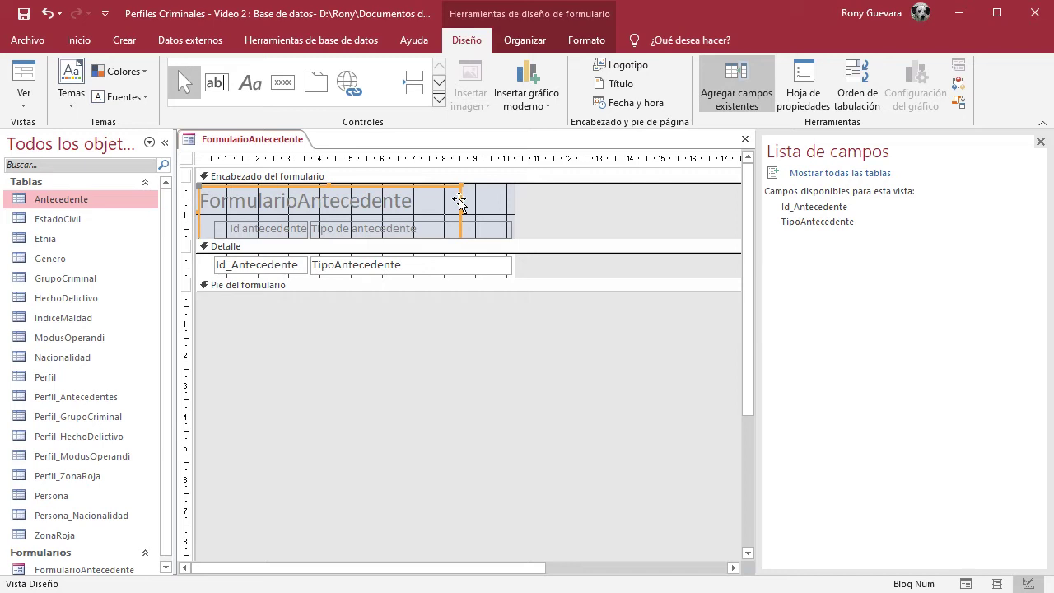
click(527, 205)
click(462, 202)
right_click(462, 201)
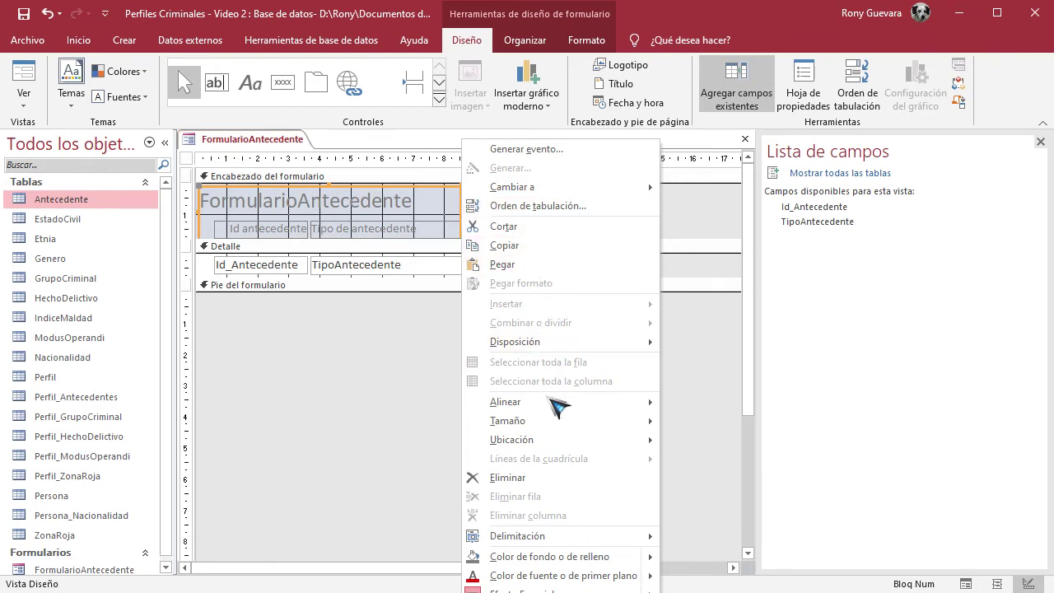
mouse_move(571, 442)
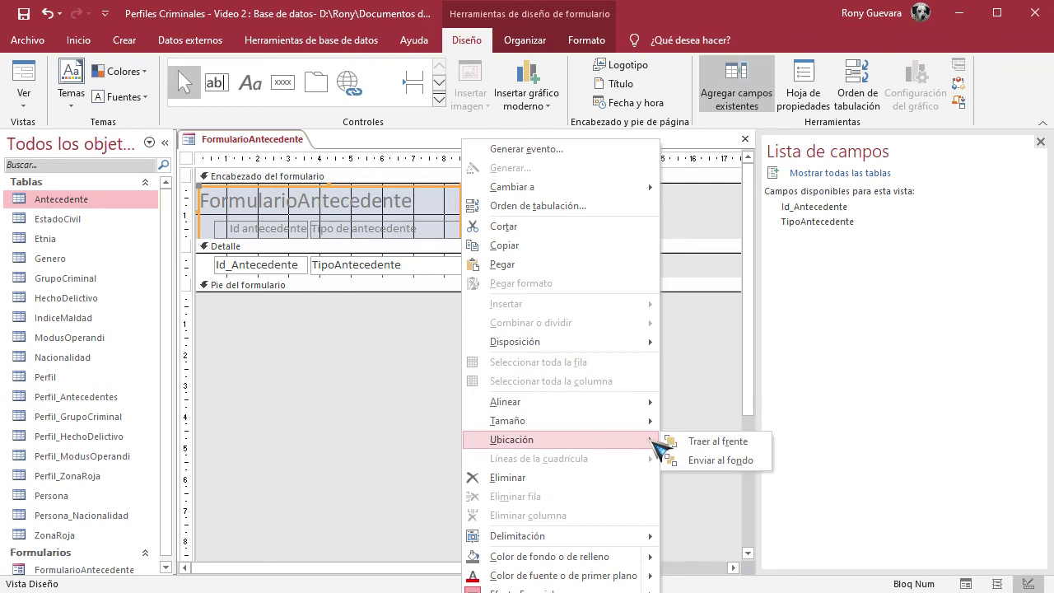
click(700, 463)
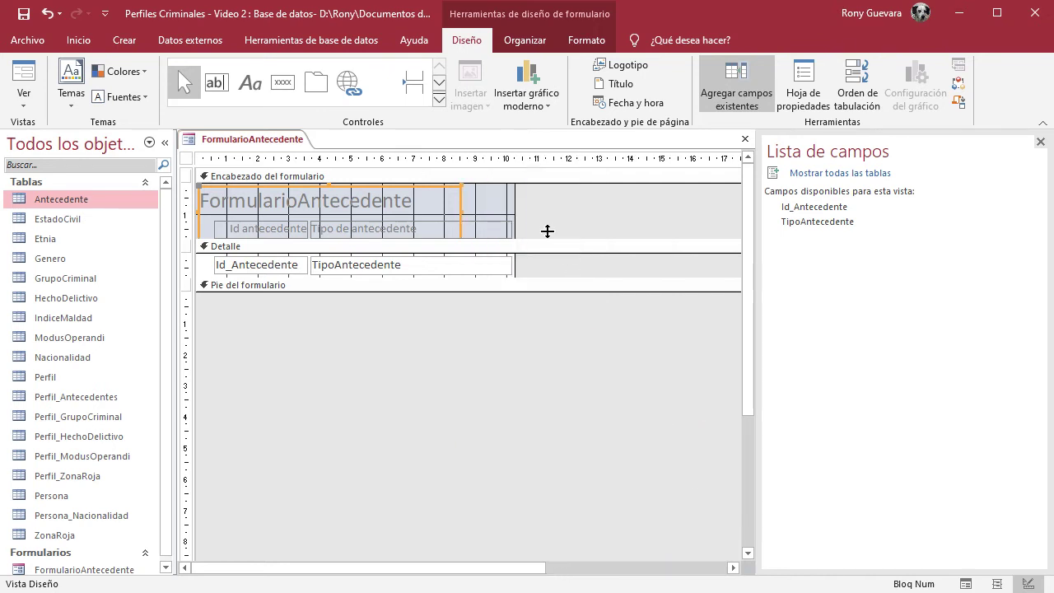
Check that the Tipo de antecedente and Id antecedente header labels can each be selected directly.
click(418, 230)
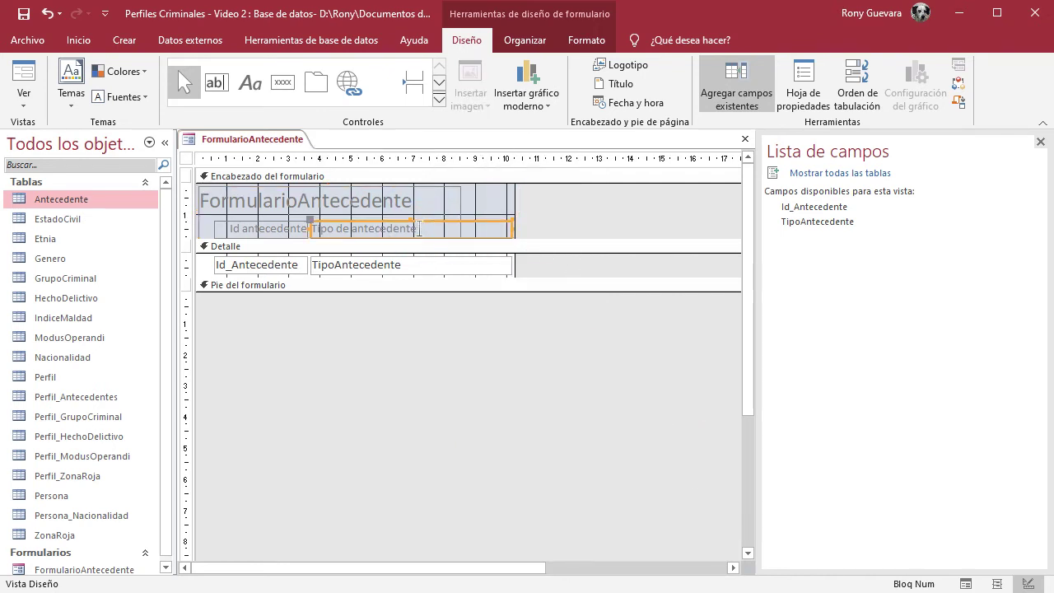
click(285, 231)
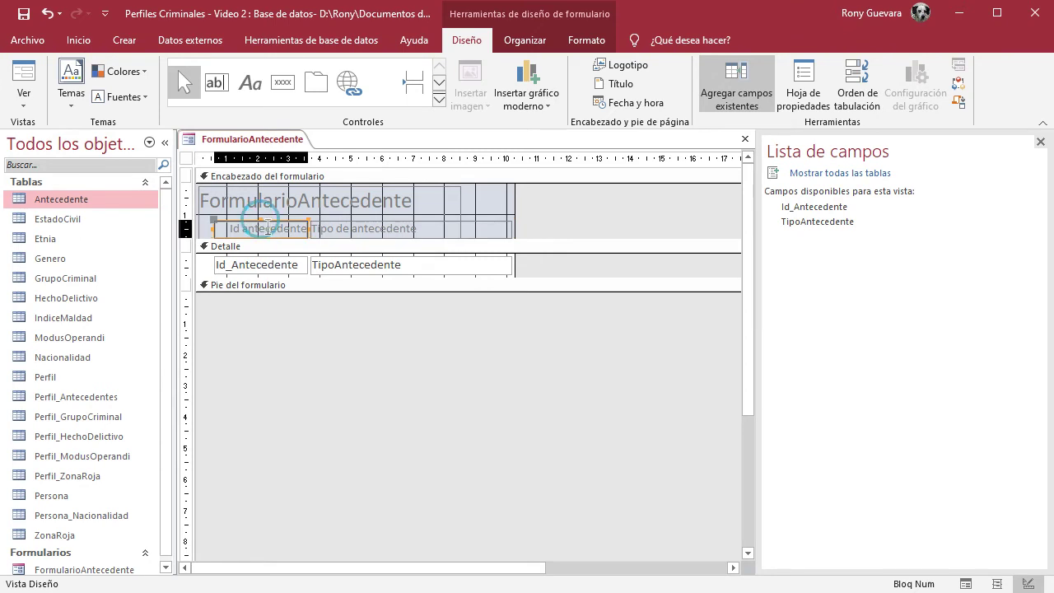
click(347, 228)
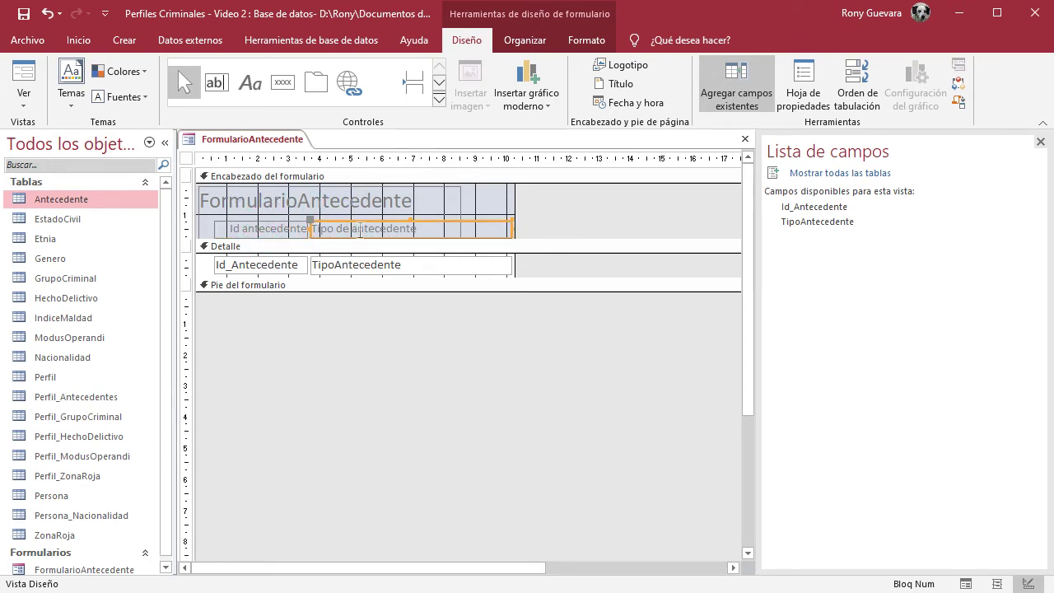
Change the Id antecedente header label's text to ID.
click(278, 229)
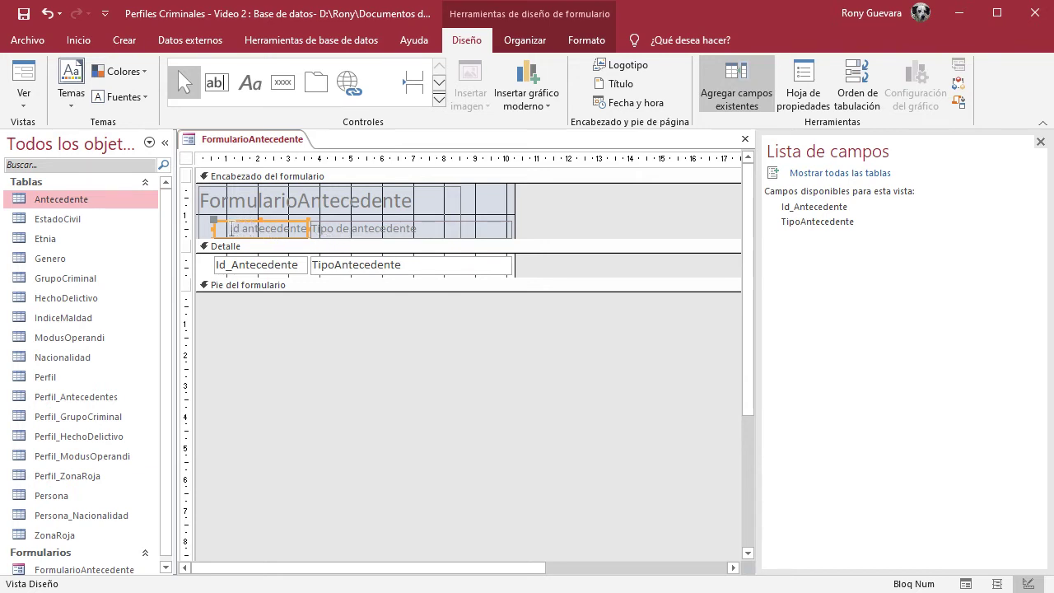
drag(230, 229, 308, 229)
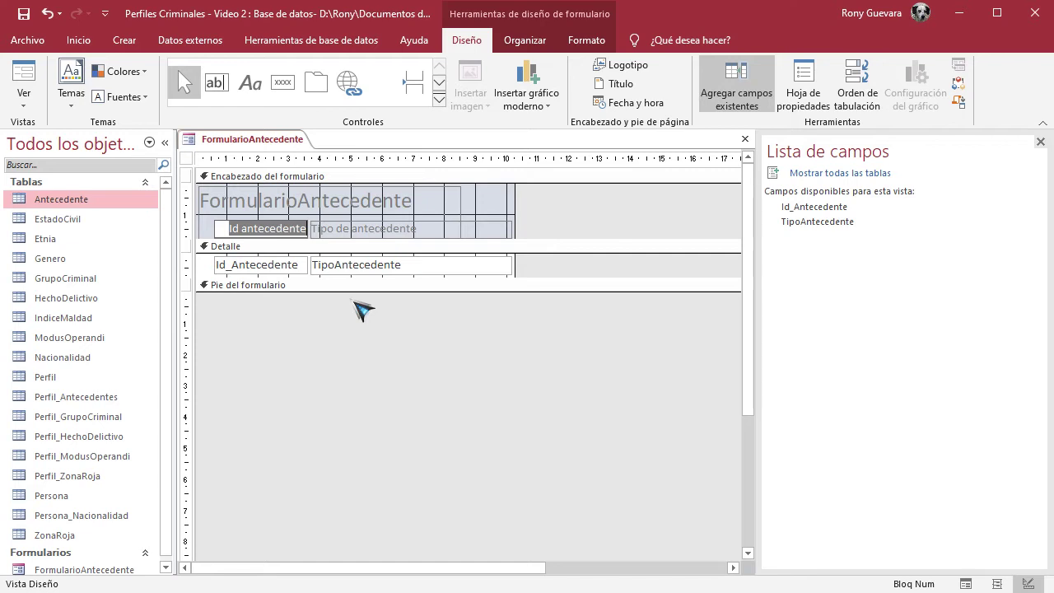
key(BackSpace)
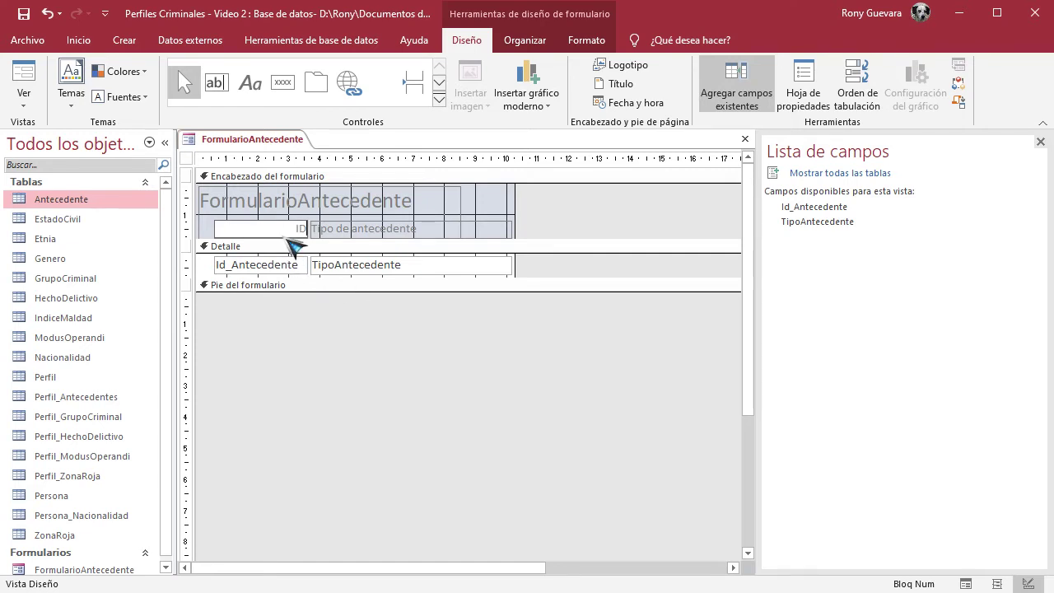
click(399, 231)
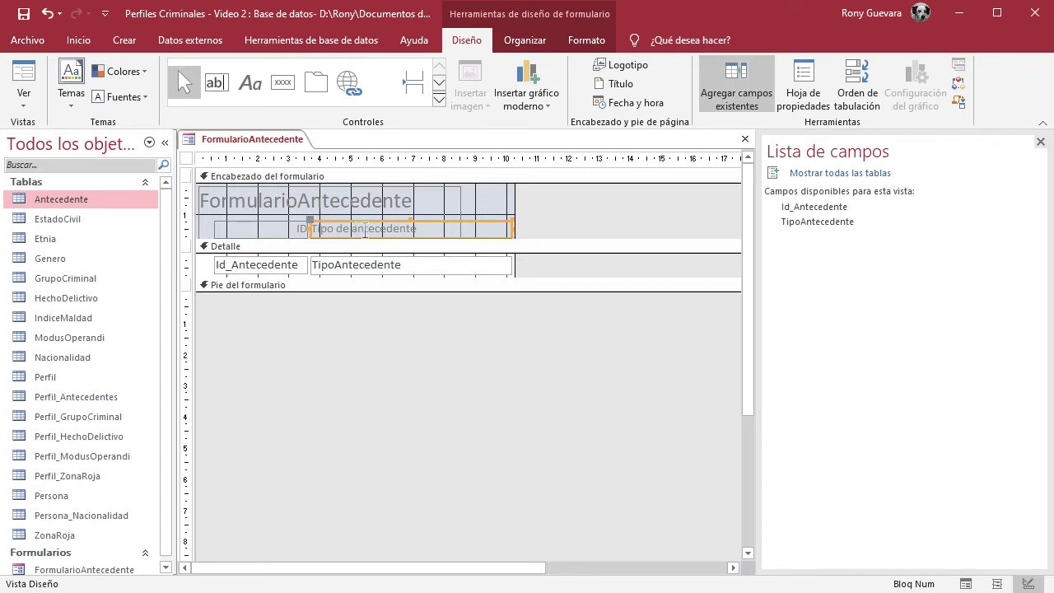
Stretch the Detalle section to about 5 cm high and shrink it back to fit its two text boxes.
click(275, 269)
shift+click(360, 268)
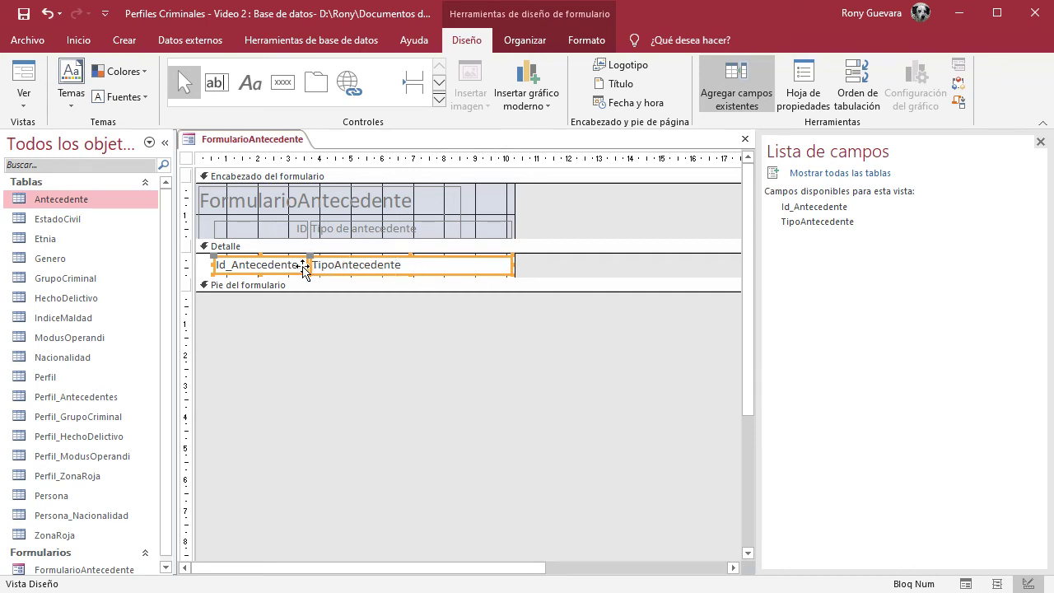
click(234, 247)
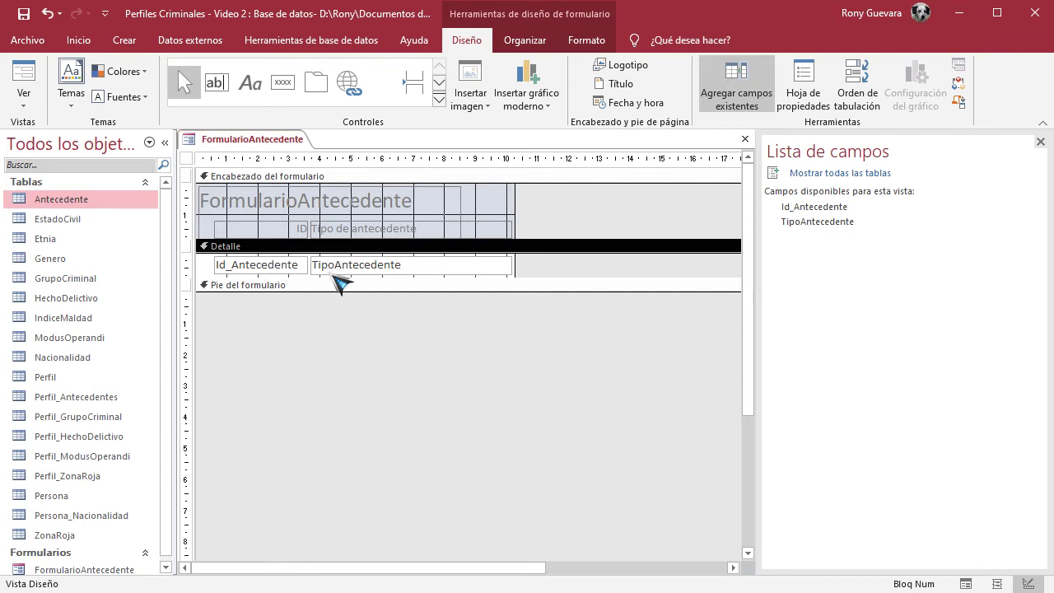
drag(327, 278, 338, 416)
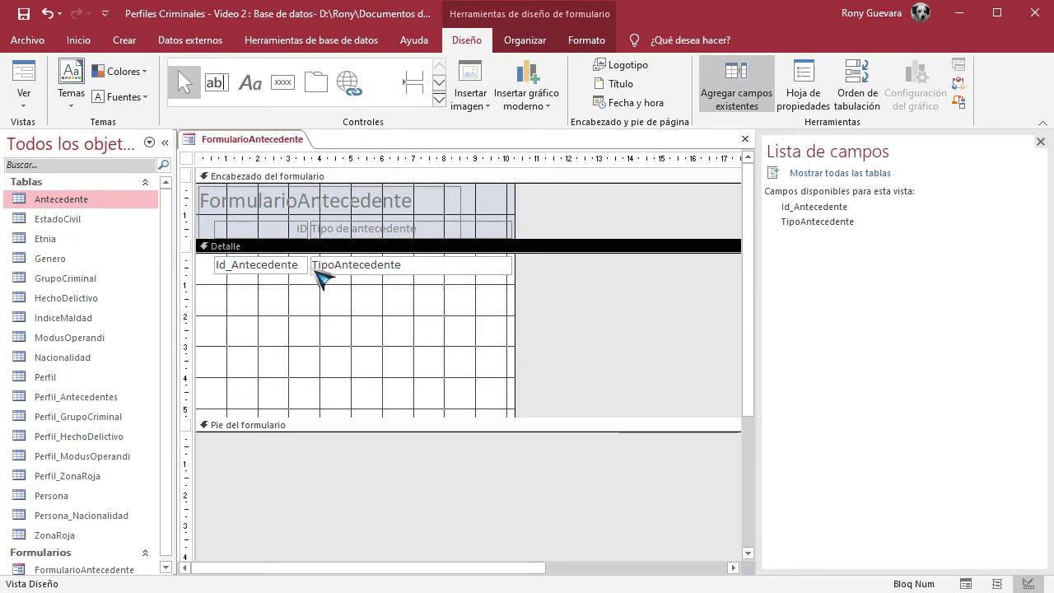
drag(344, 419, 355, 276)
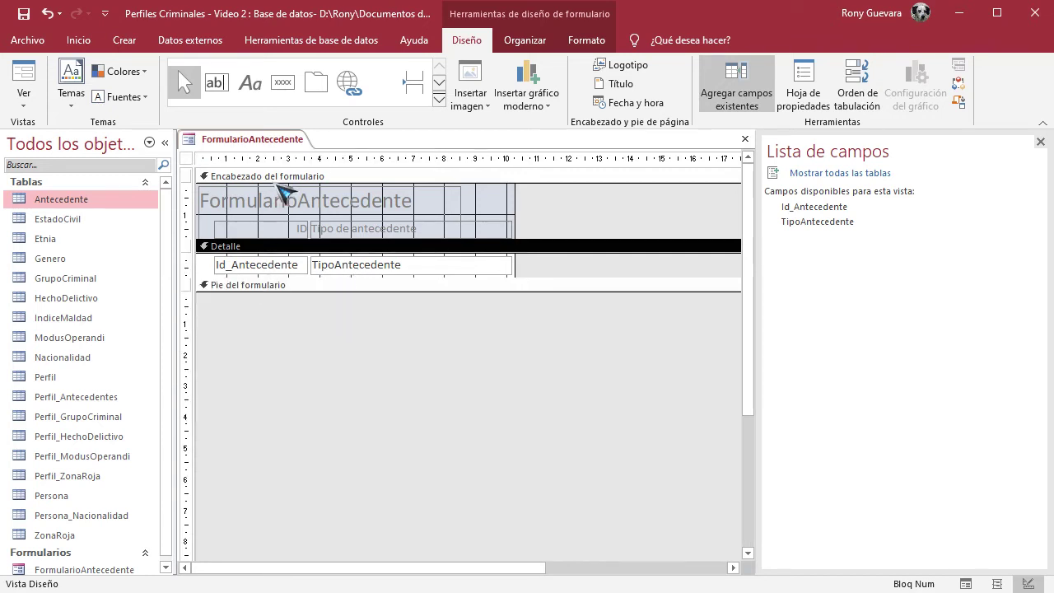
Shorten the form header's title label to Antecedente.
click(216, 176)
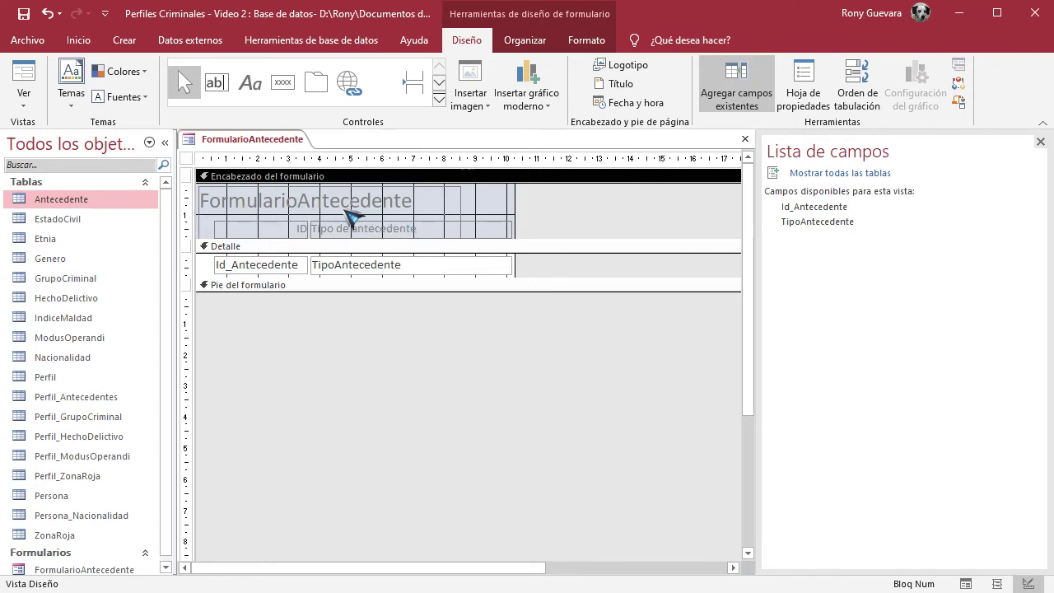
click(295, 200)
click(296, 200)
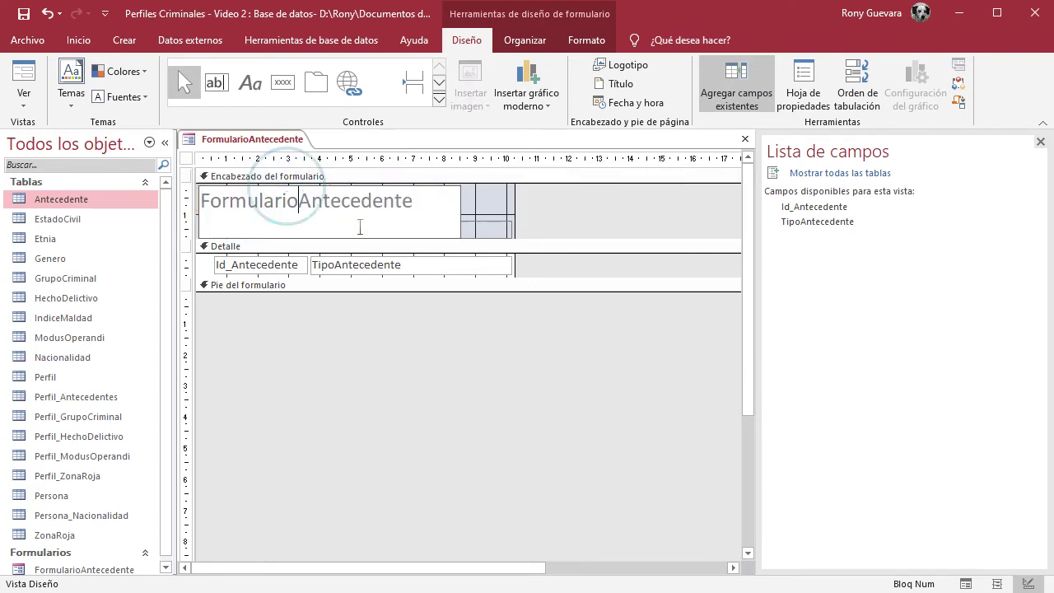
key(BackSpace)
key(BackSpace)
key(BackSpace)
key(BackSpace)
key(BackSpace)
key(BackSpace)
key(BackSpace)
key(BackSpace)
key(BackSpace)
key(BackSpace)
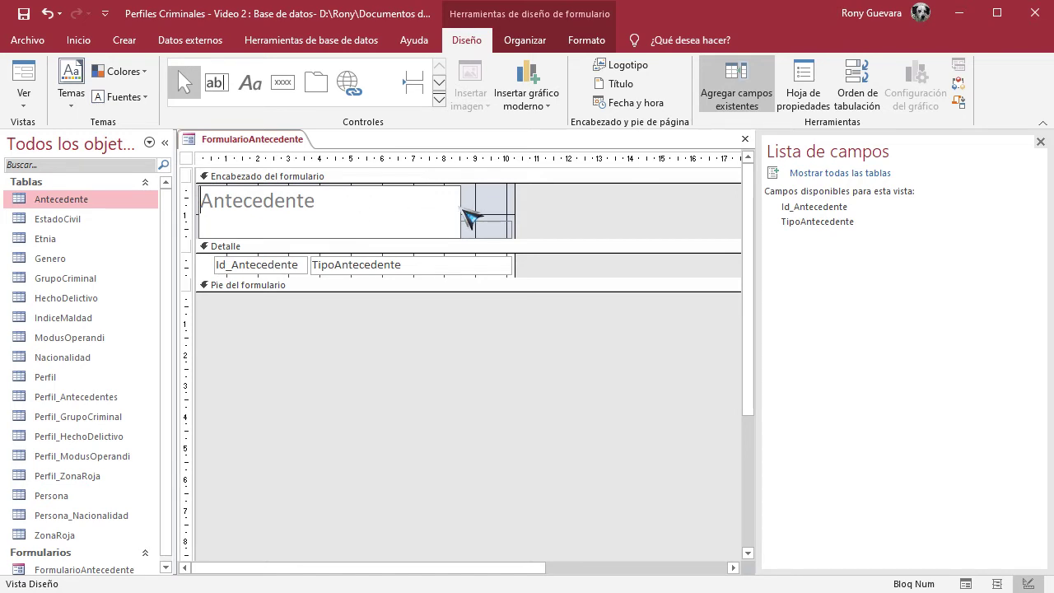
click(536, 229)
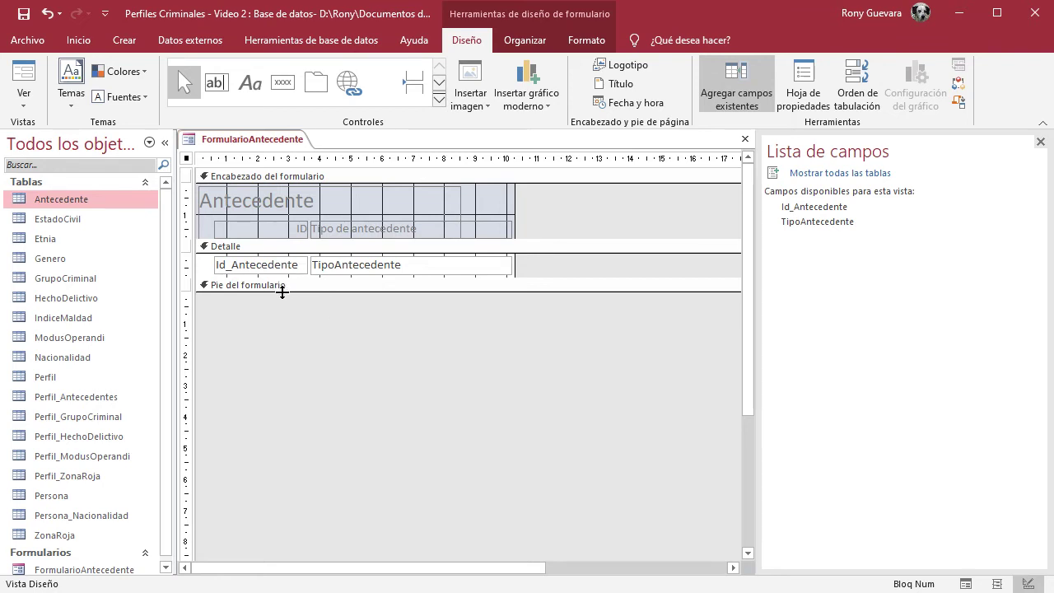
Enlarge the form footer section to about 1.7 cm high.
drag(282, 292, 284, 331)
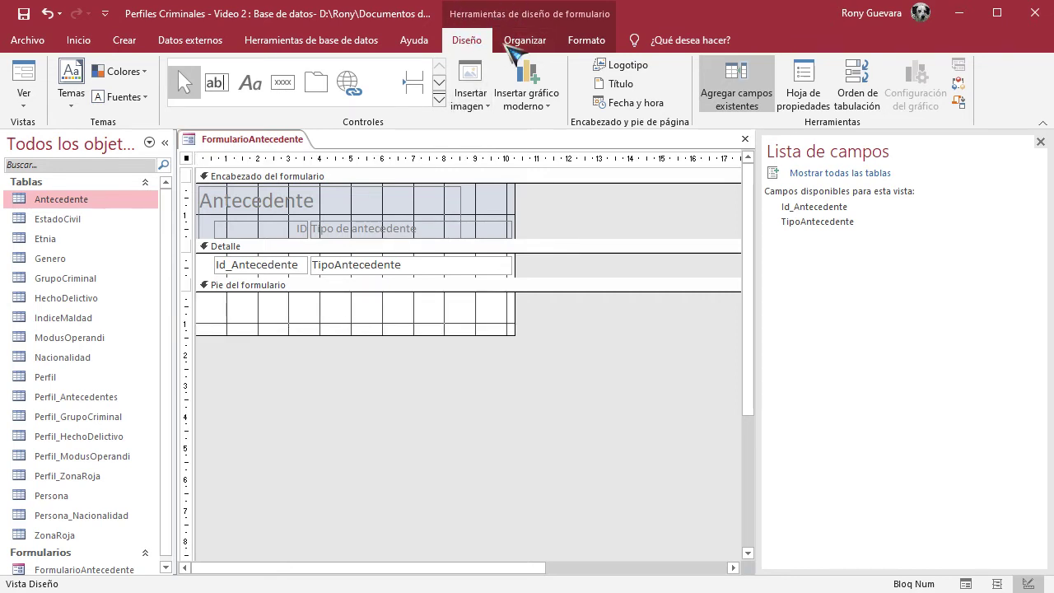
drag(469, 332, 468, 341)
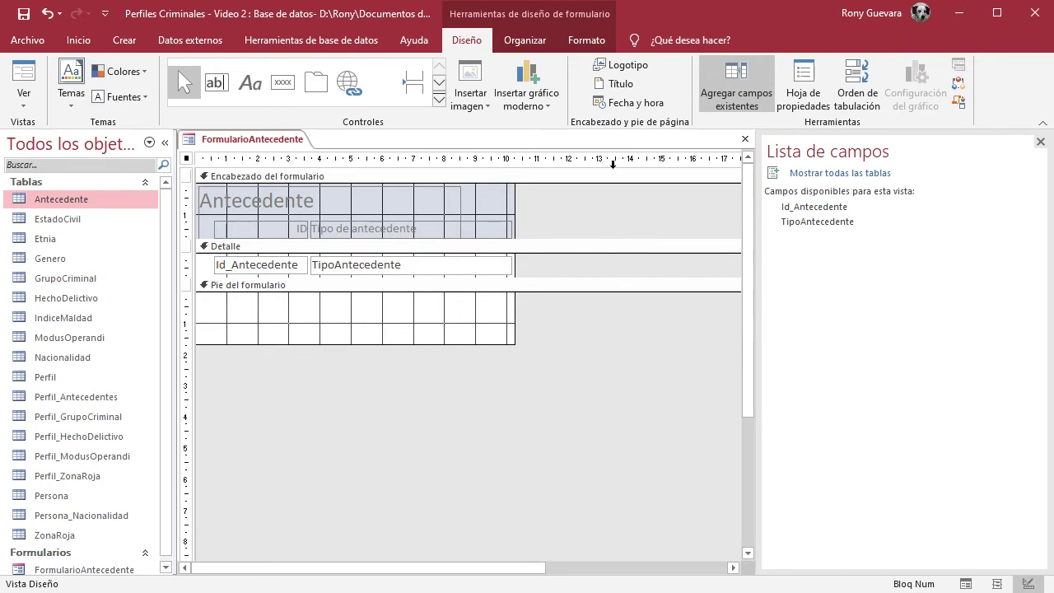
Insert date and time controls into the form header, using the long date format and the 24-hour time format with seconds.
click(636, 104)
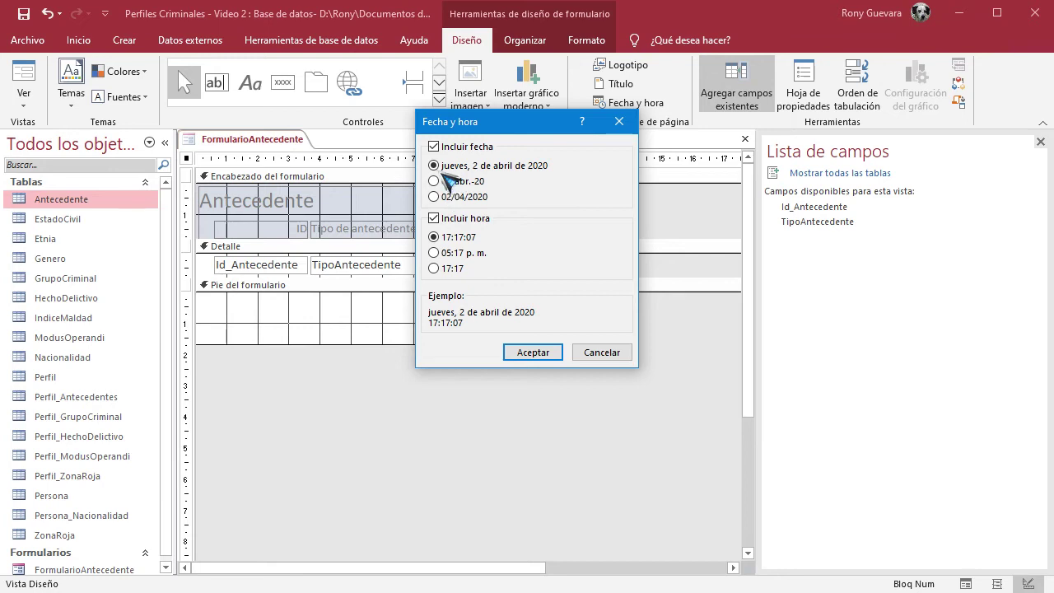
click(536, 354)
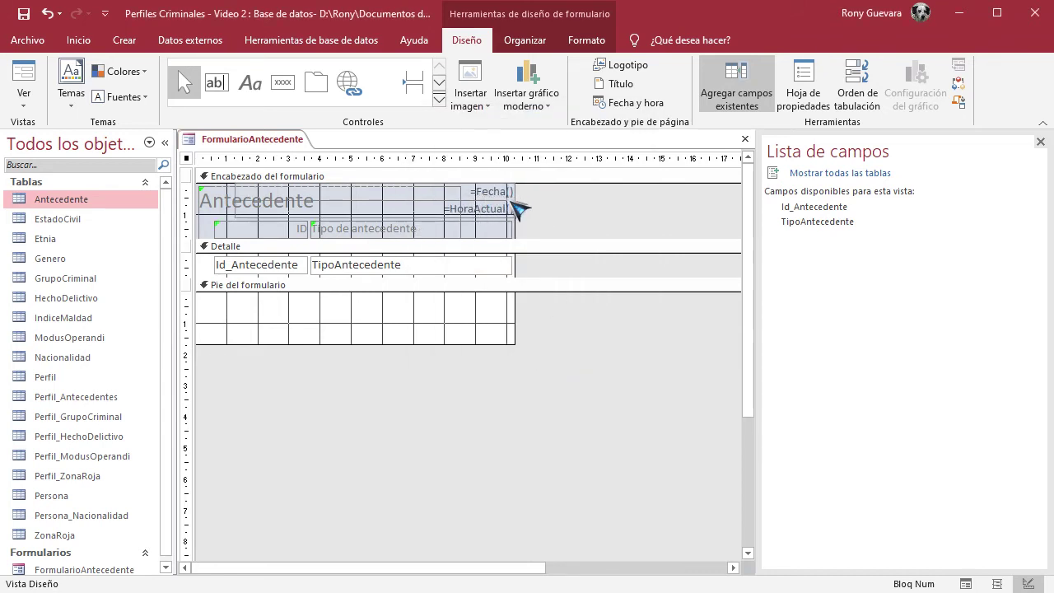
click(503, 210)
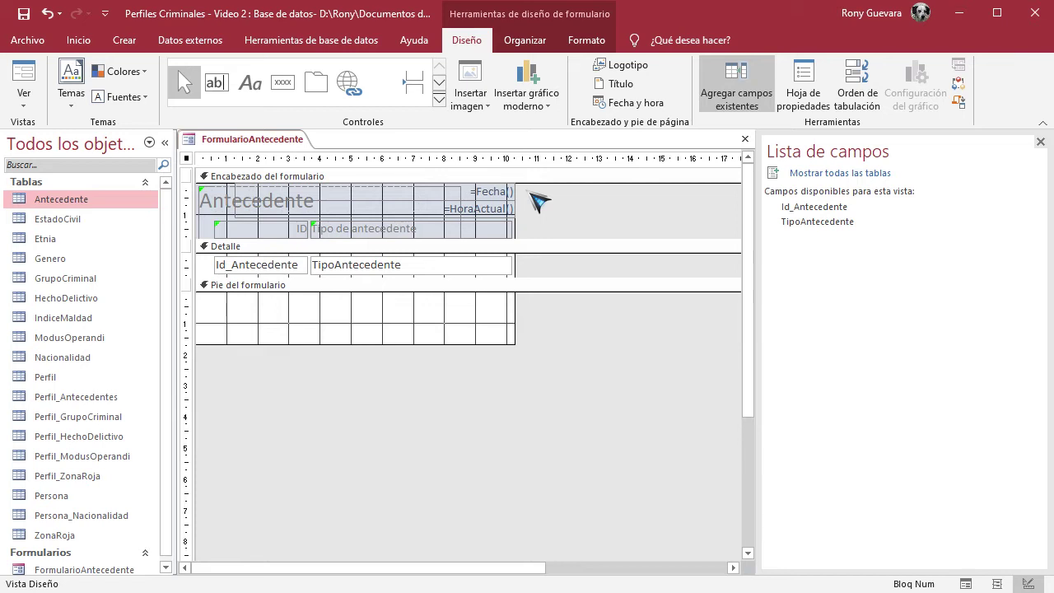
Move the date and time controls from the form header to the form footer and align them near its right edge.
drag(535, 200, 486, 216)
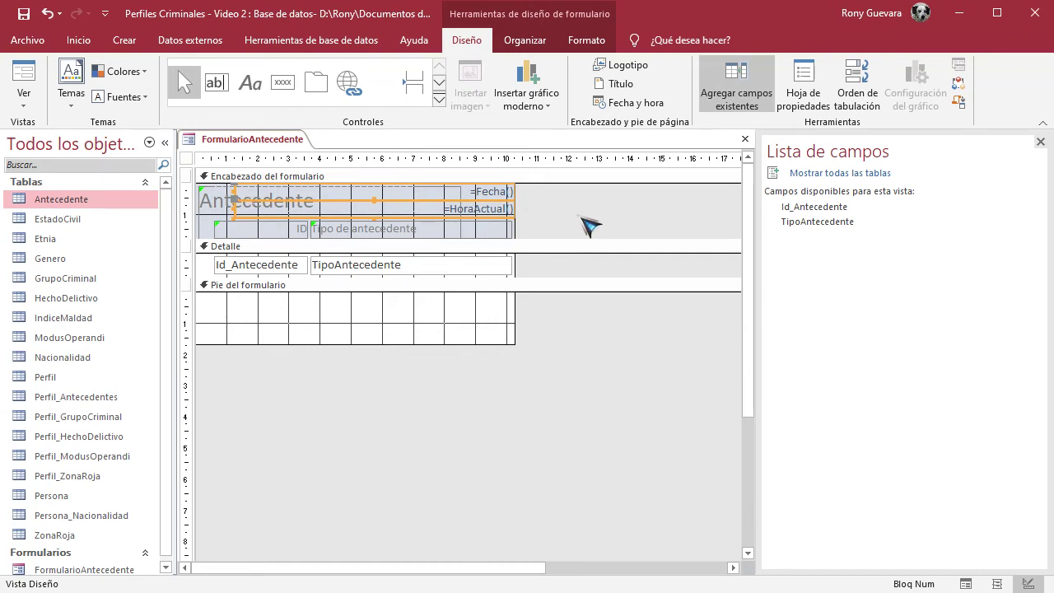
key(Delete)
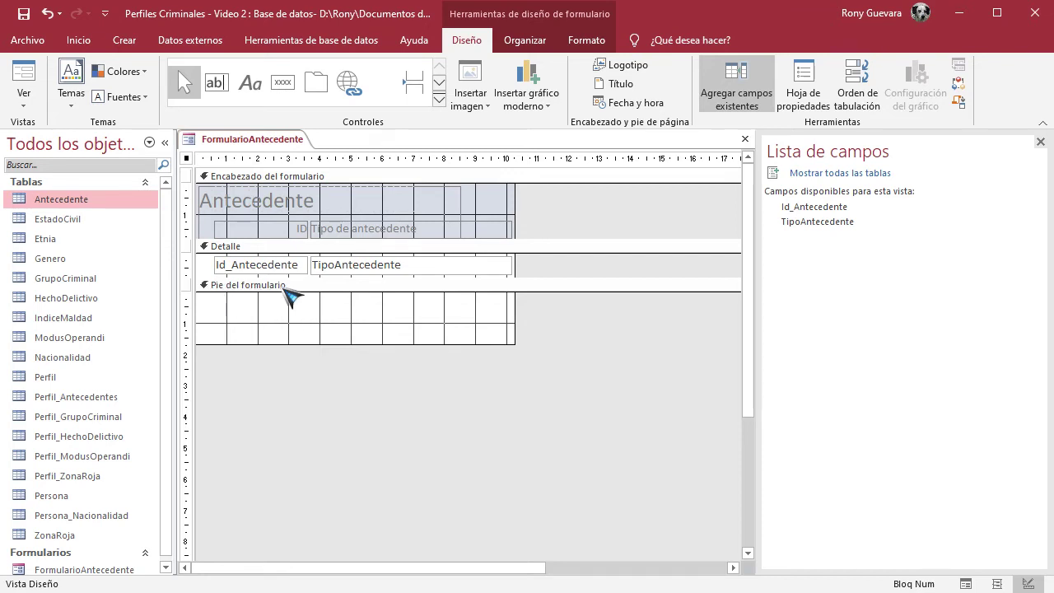
click(331, 292)
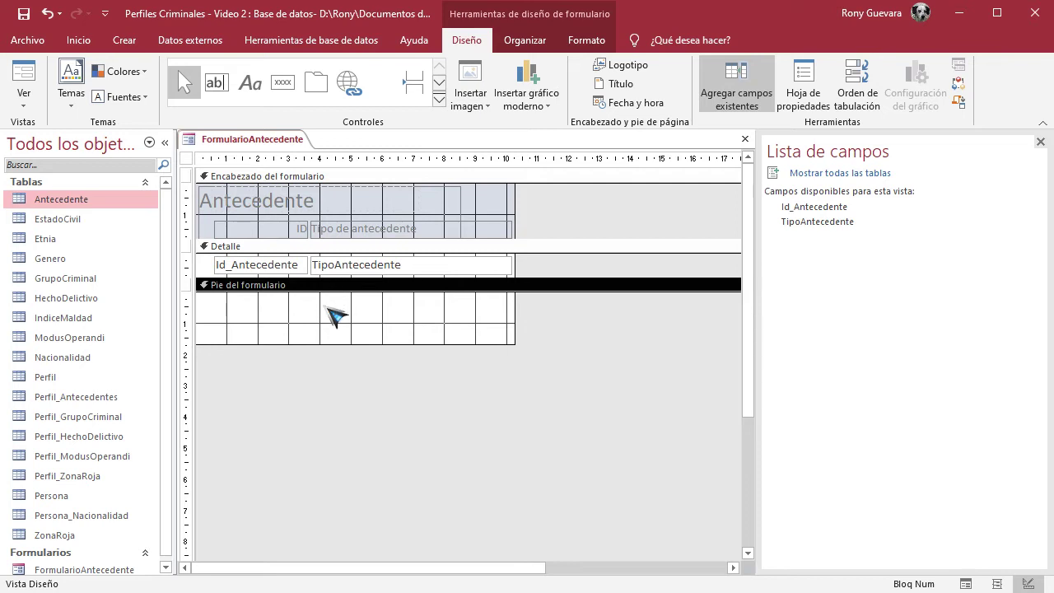
key(ctrl+v)
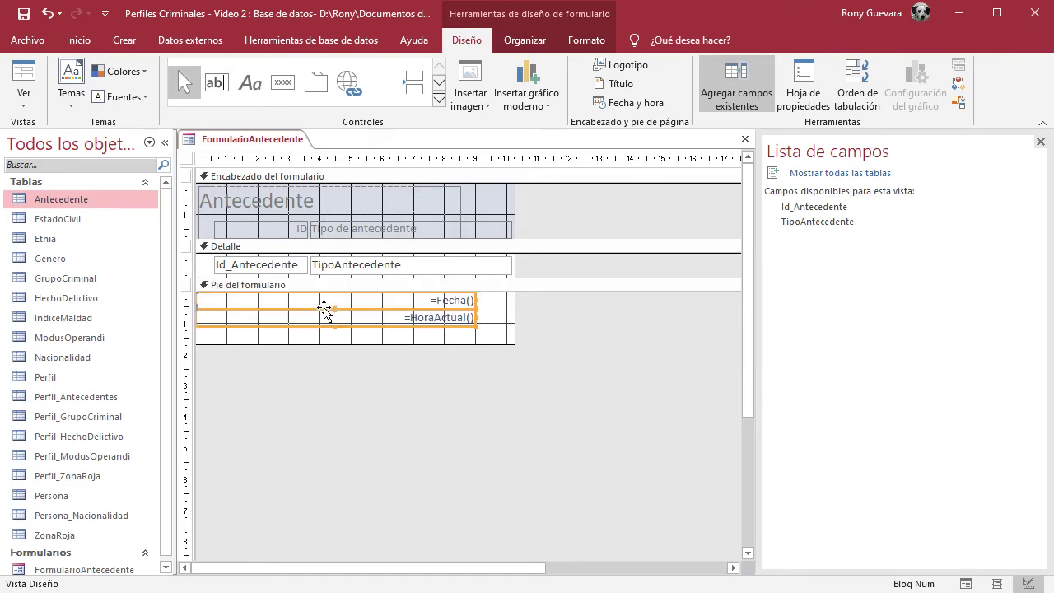
drag(318, 309, 376, 335)
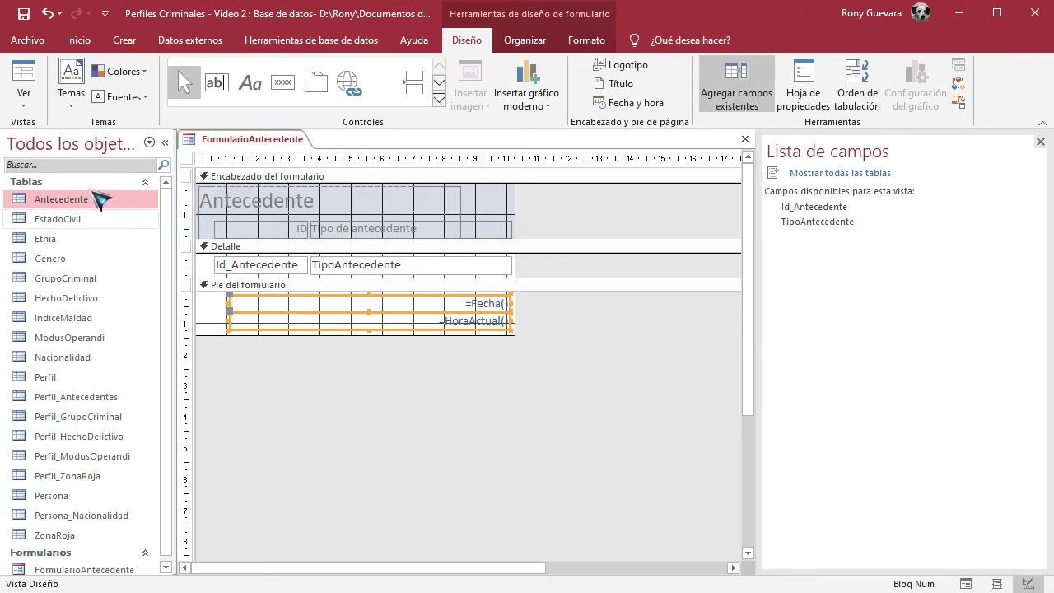
Preview the form in Form view and compare it with the Antecedente table's datasheet.
click(33, 75)
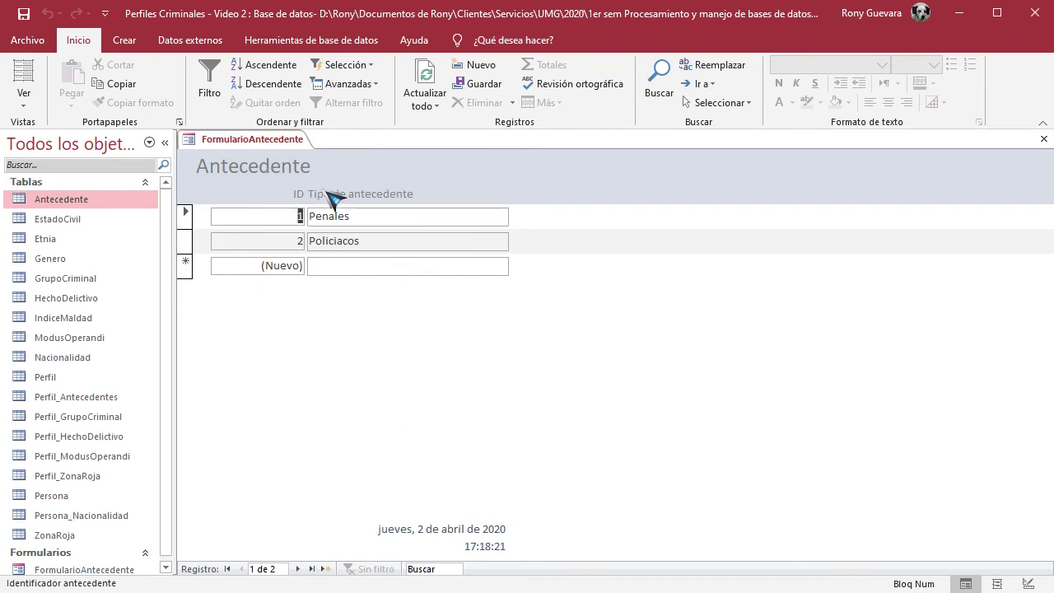
double_click(58, 201)
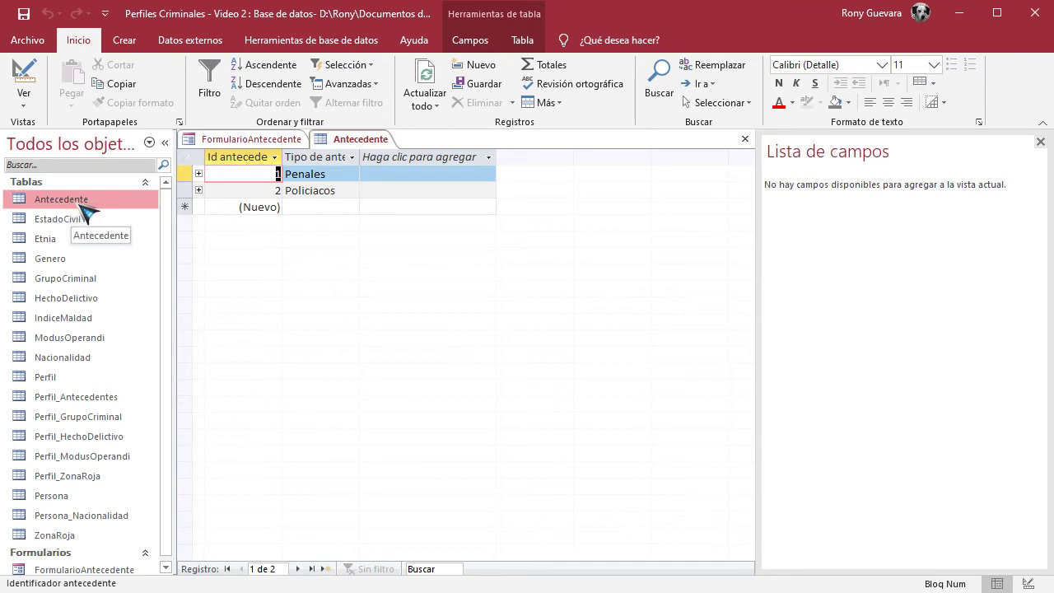
click(745, 139)
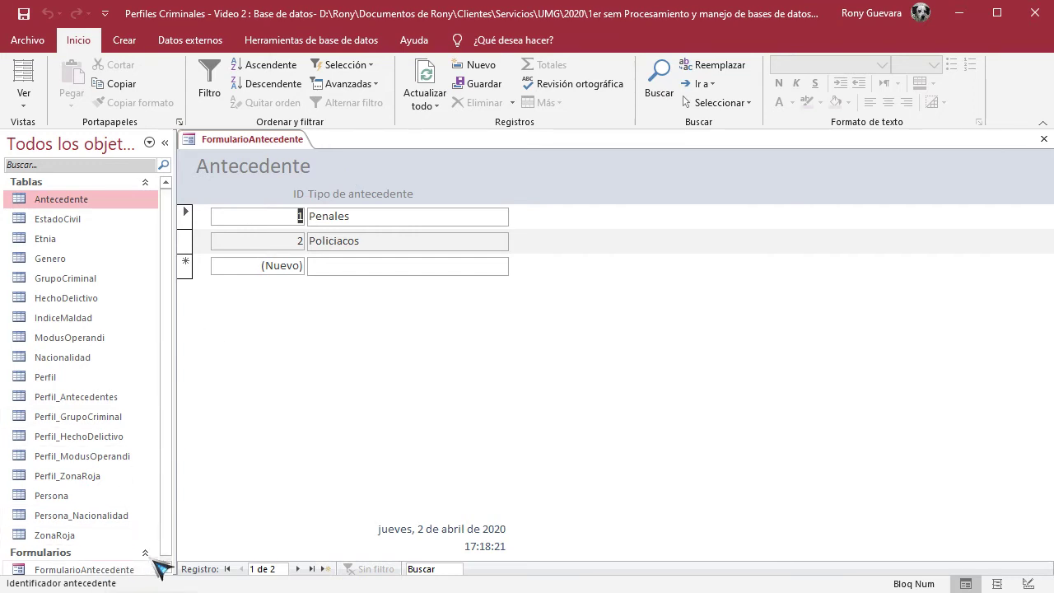
Close FormularioAntecedente and save its design changes.
scroll(148, 552, down, 1)
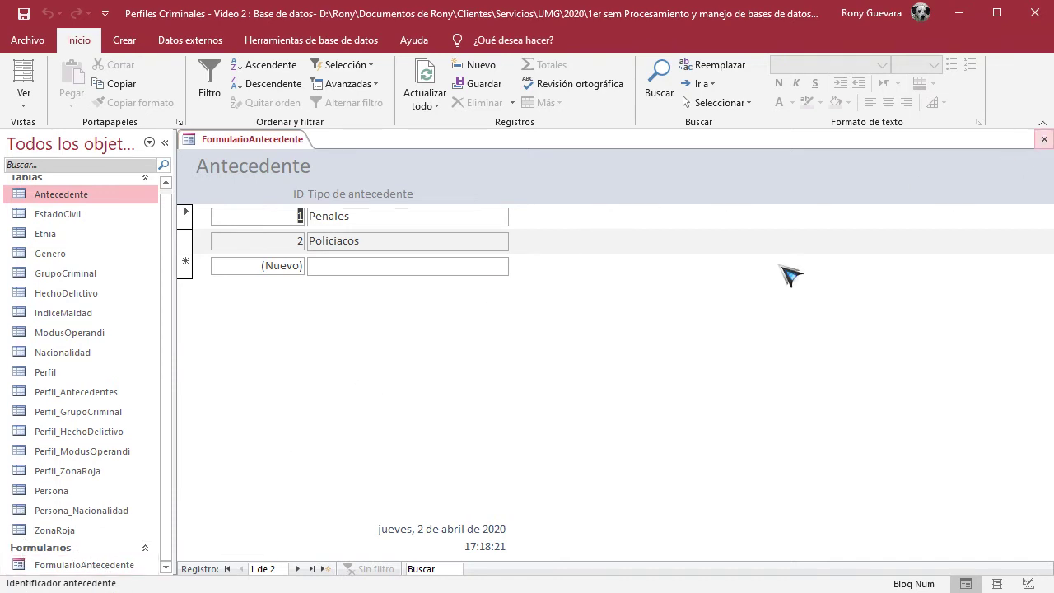
click(88, 565)
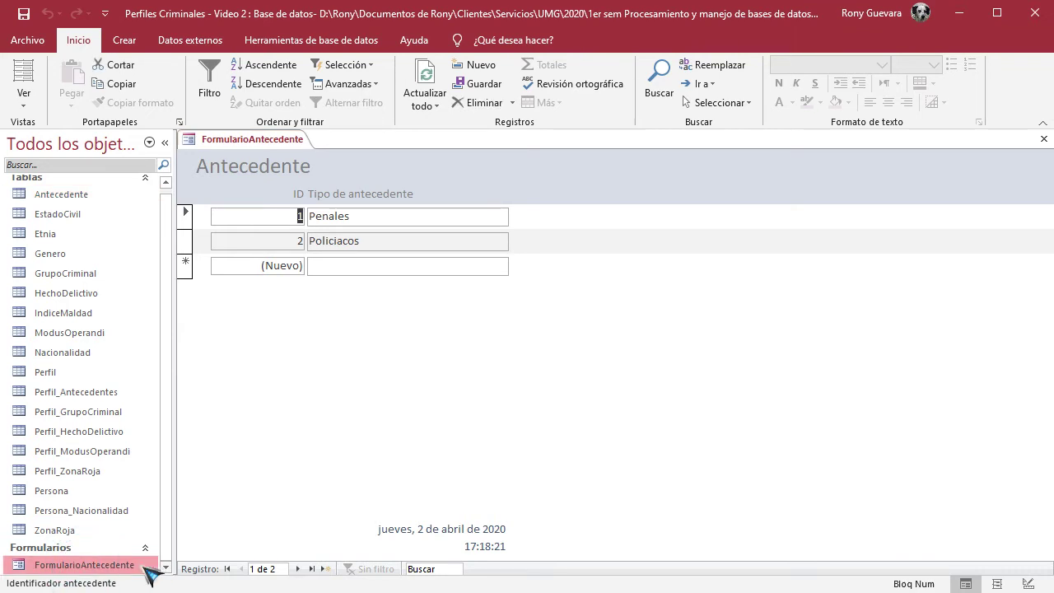
click(1043, 139)
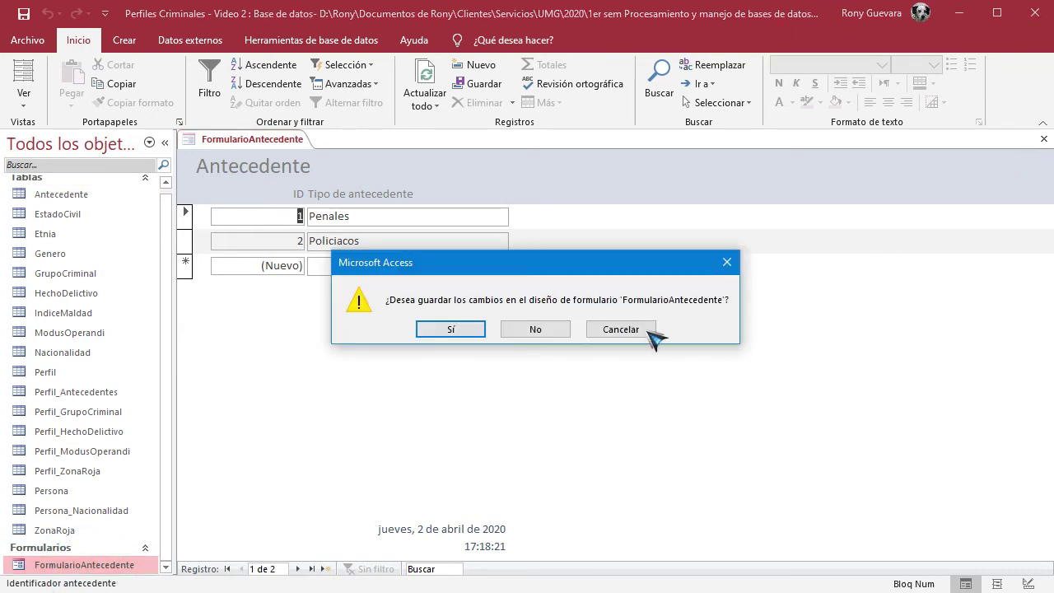
click(476, 333)
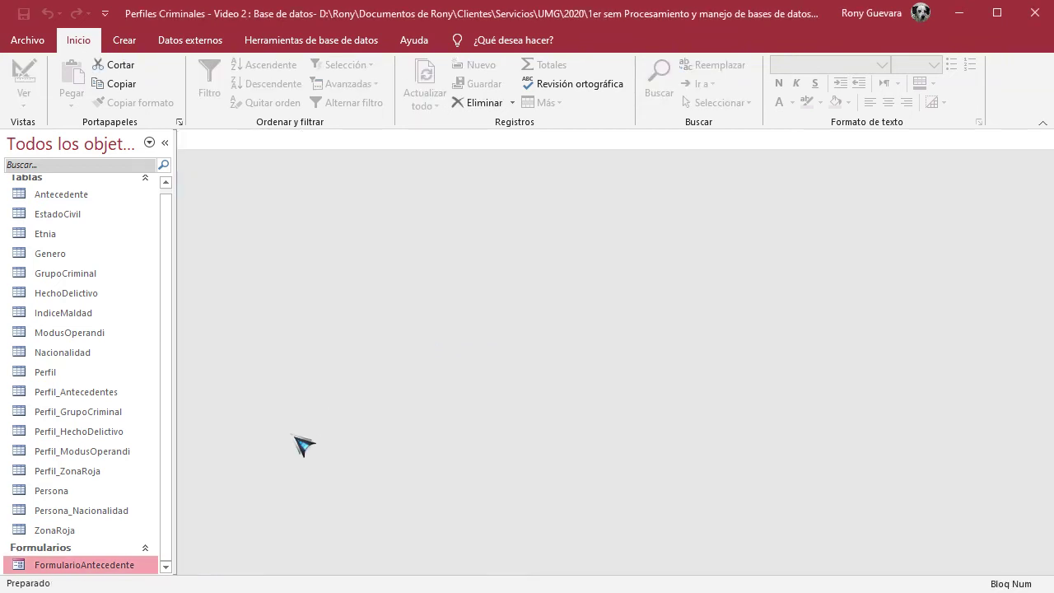
Reopen FormularioAntecedente in Design view and hide the list of available fields.
right_click(73, 570)
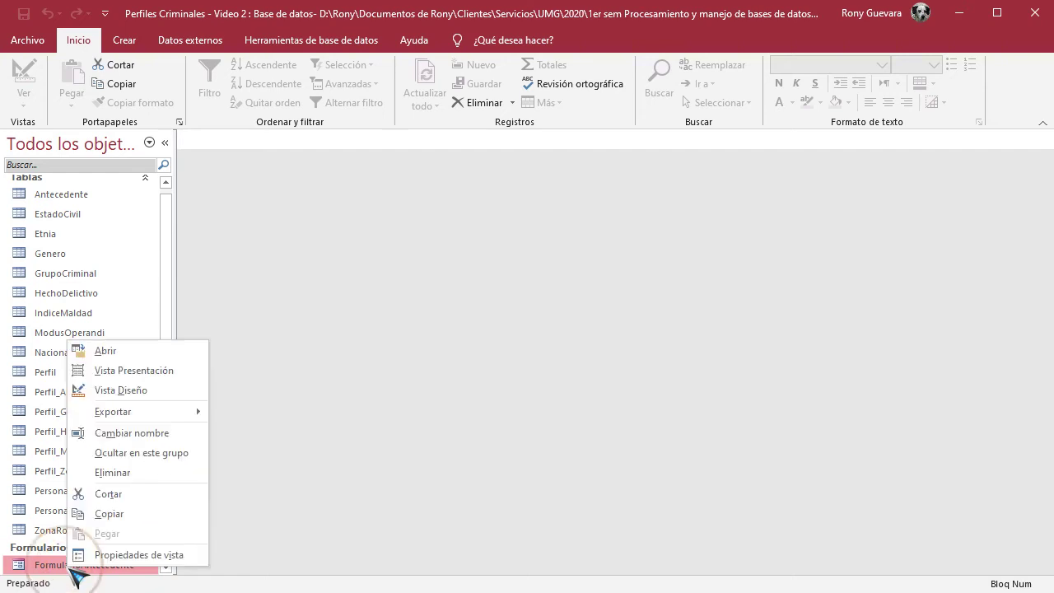
click(176, 398)
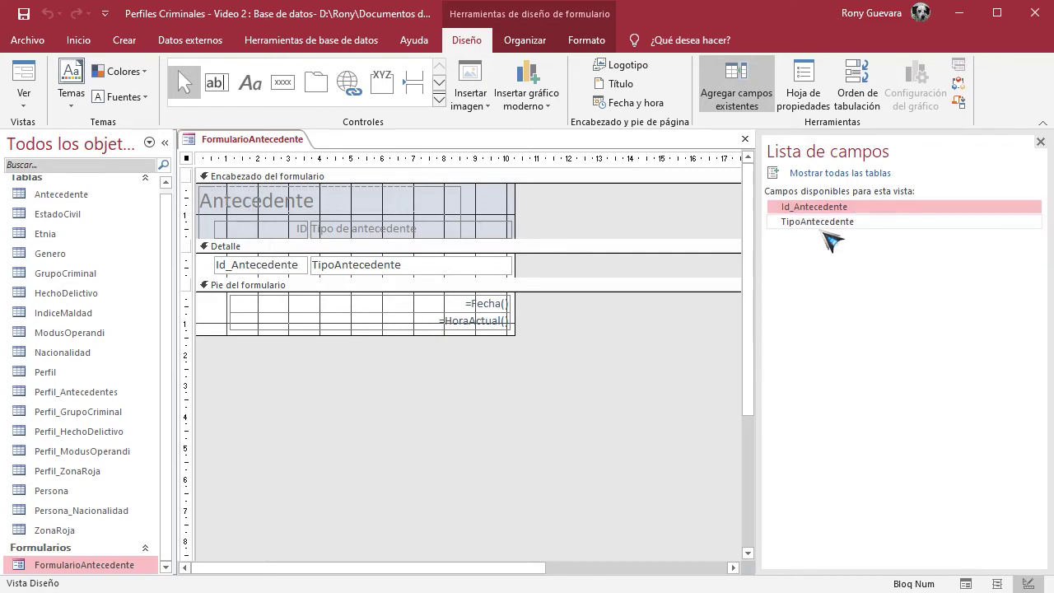
click(736, 96)
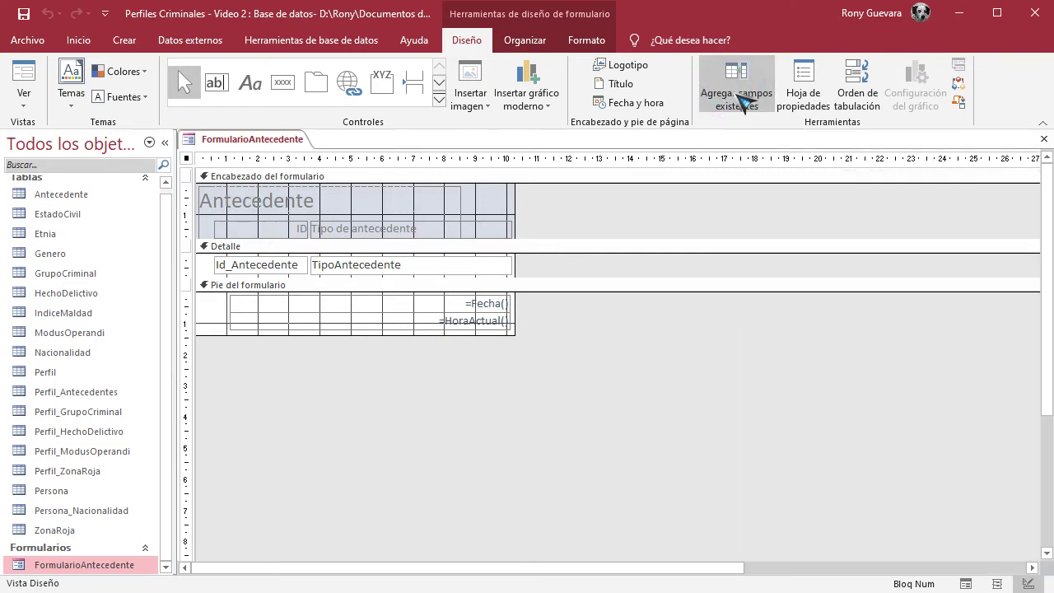
click(738, 98)
click(738, 98)
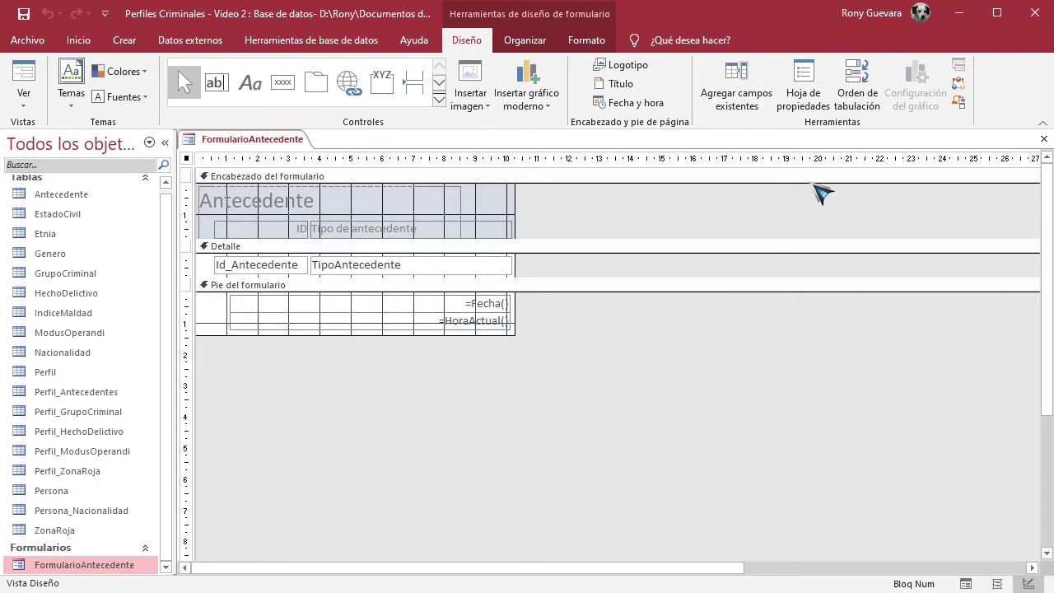
click(738, 98)
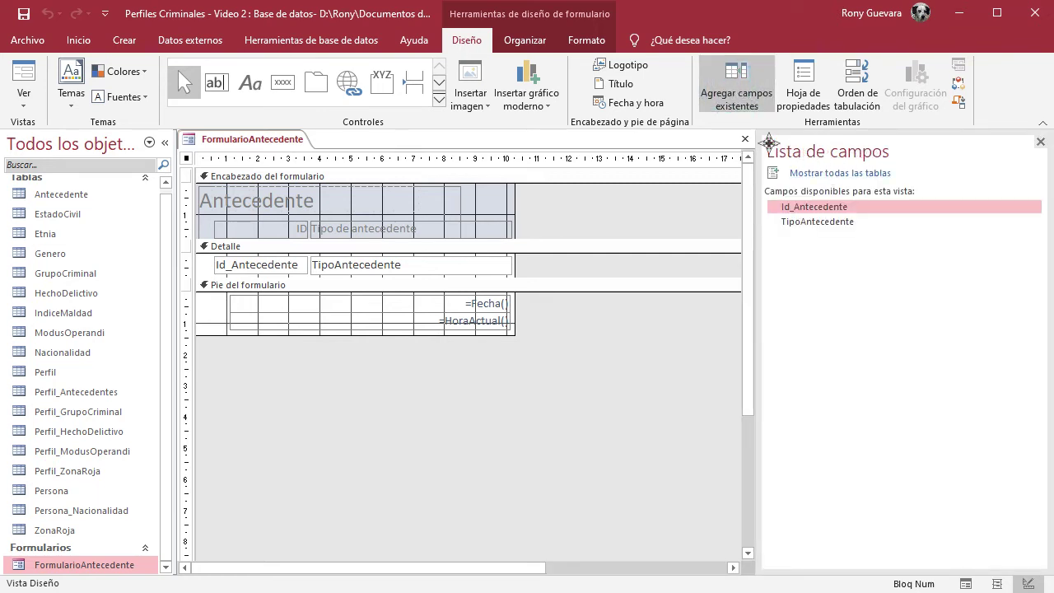
click(744, 98)
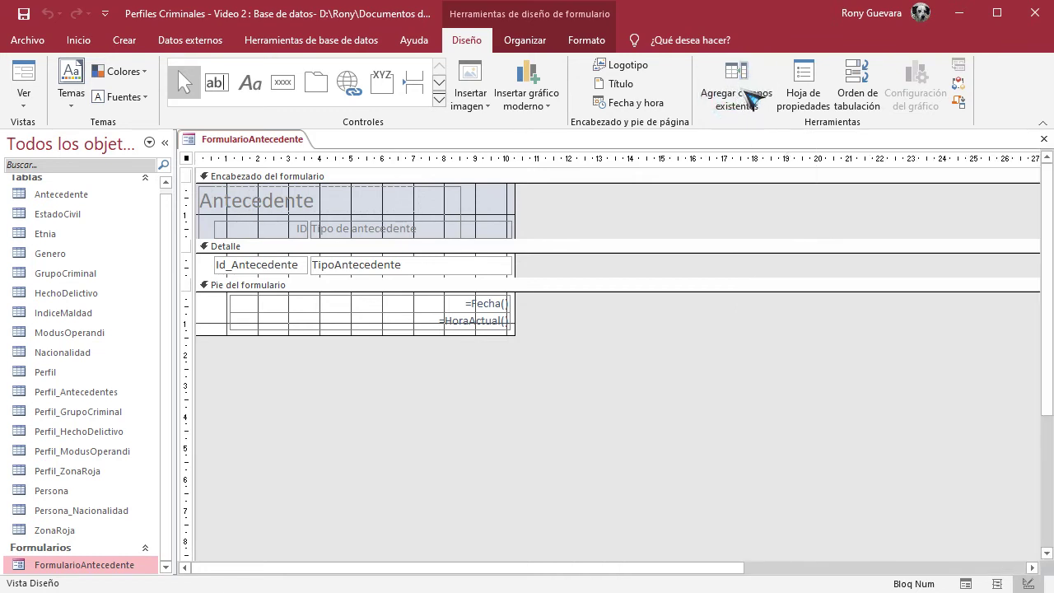
click(745, 95)
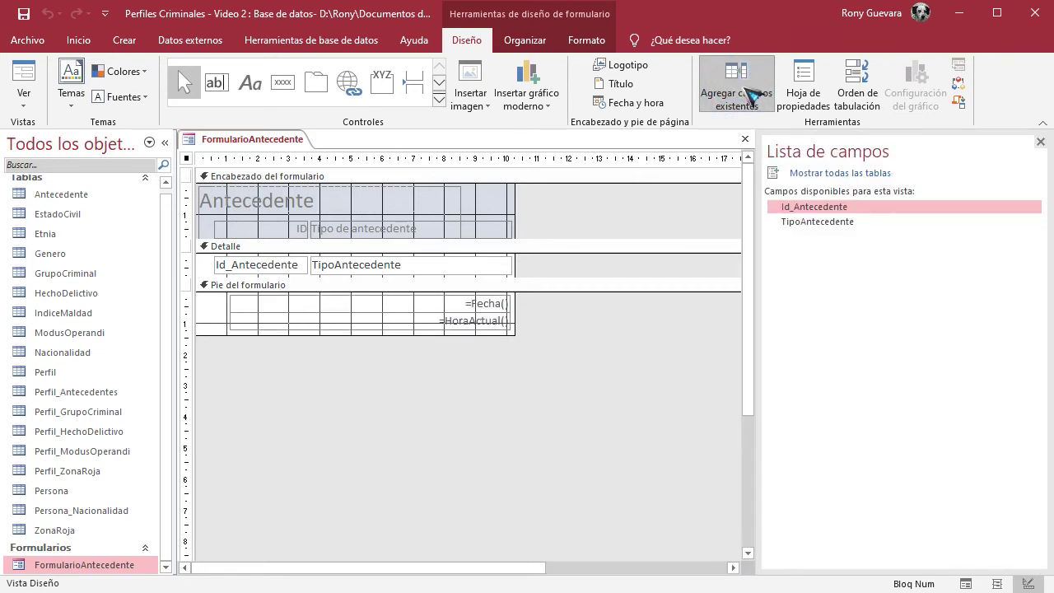
click(748, 96)
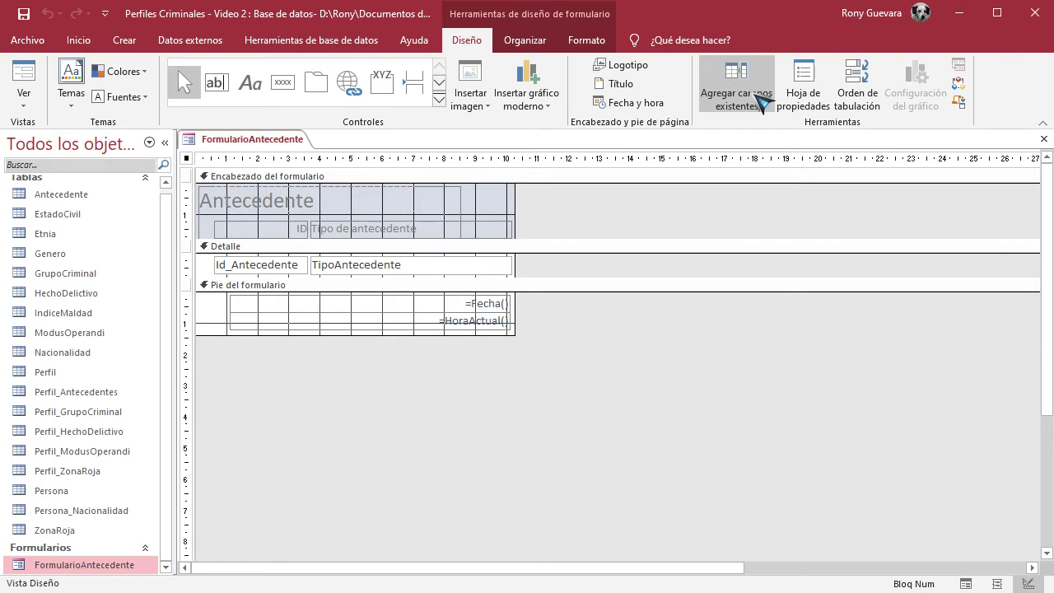
Display the form's property sheet and review the tab order of the Detalle section.
click(814, 95)
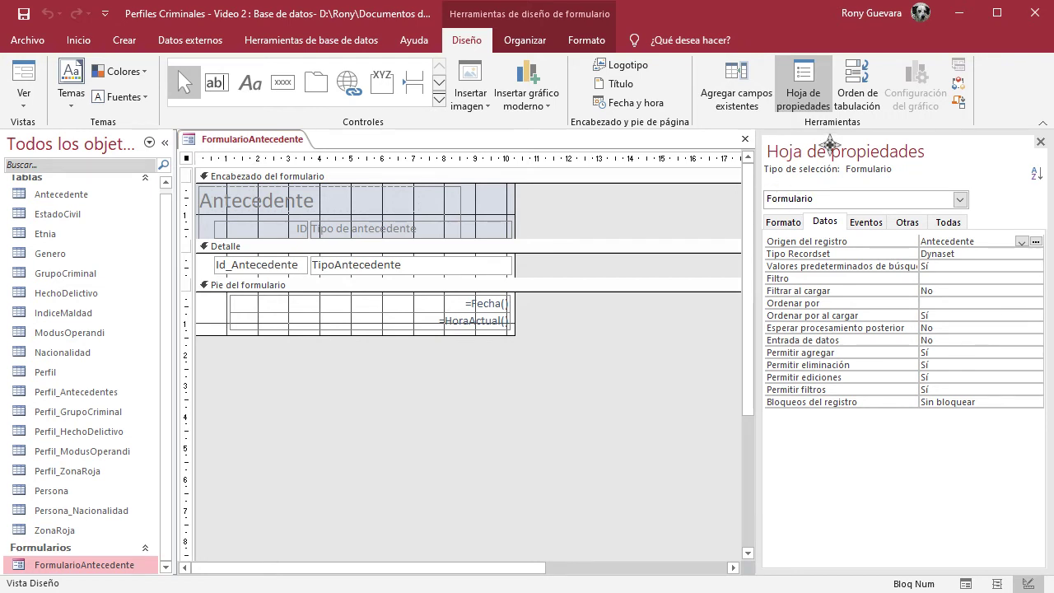
click(867, 108)
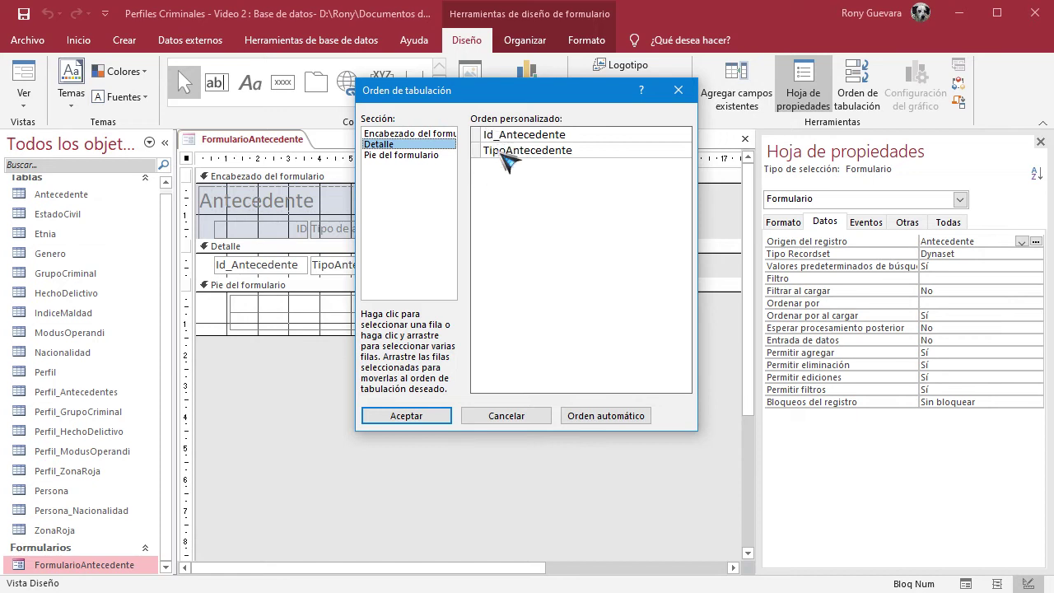
drag(495, 94, 672, 182)
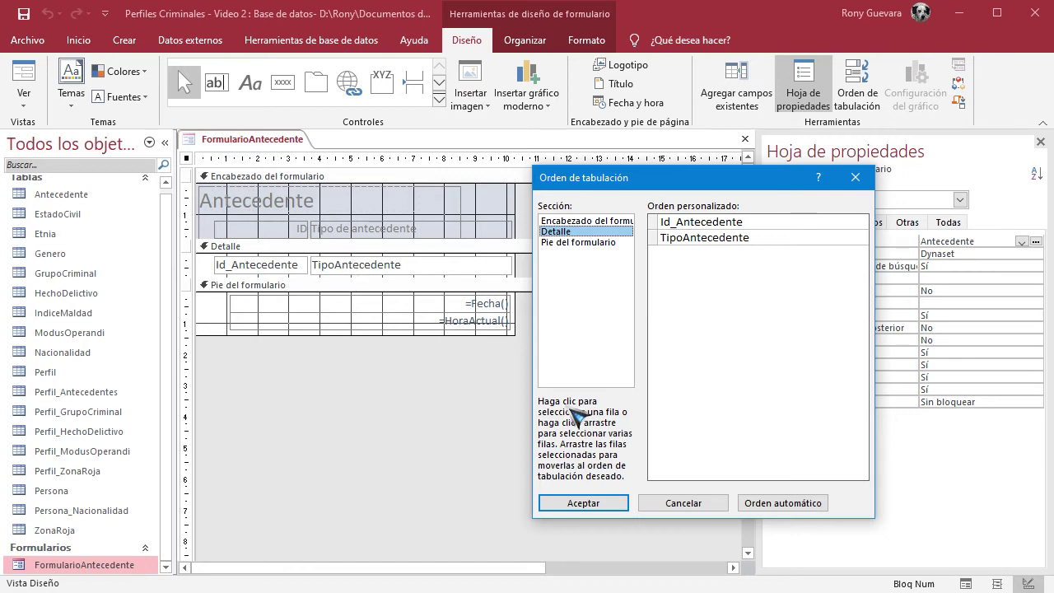
click(668, 505)
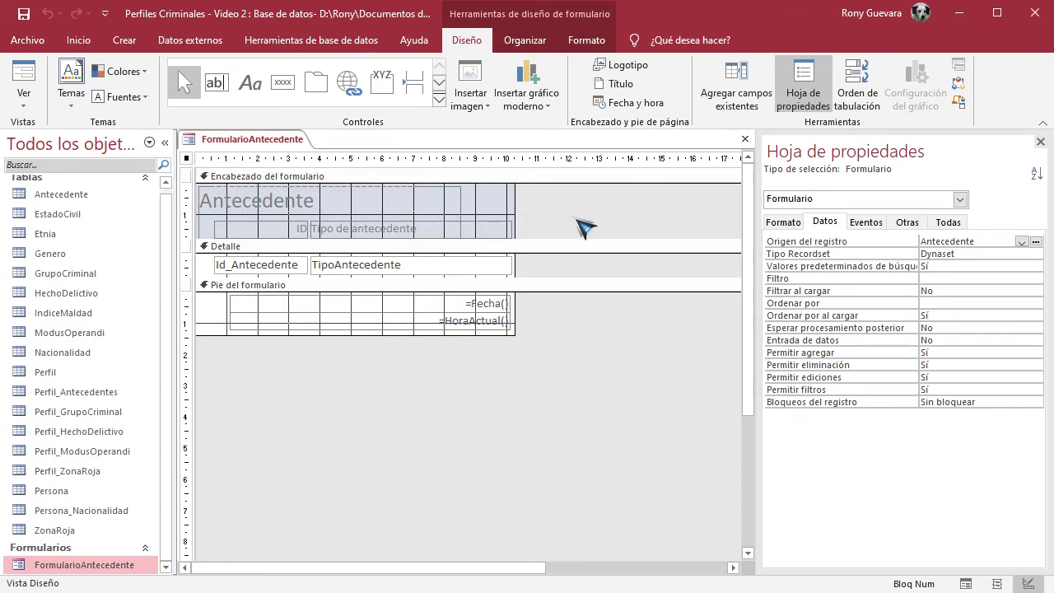
Examine the data properties of the whole form, the form header and the Detalle section in turn.
click(585, 392)
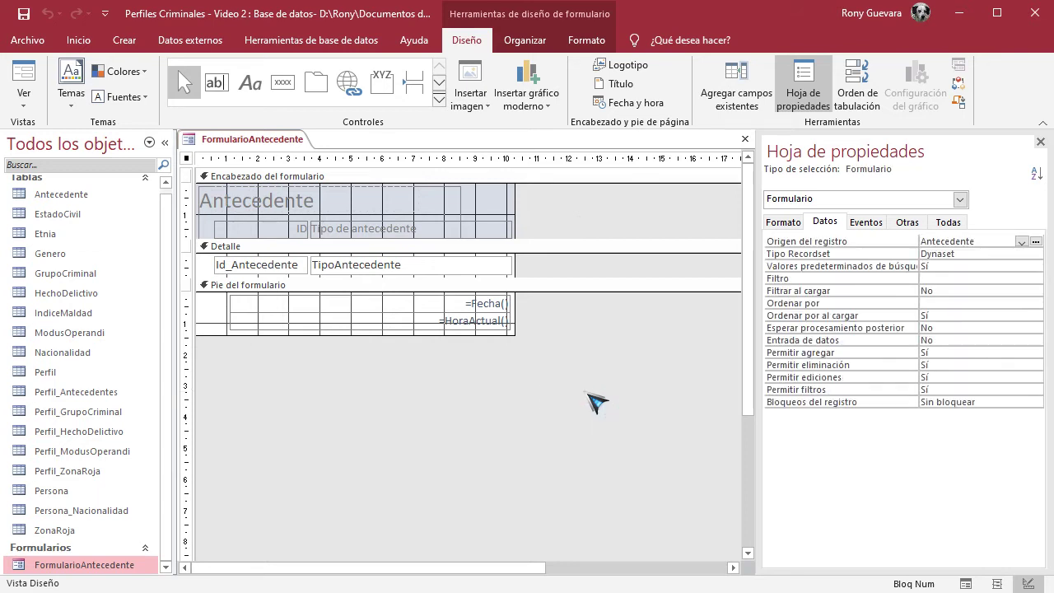
click(583, 271)
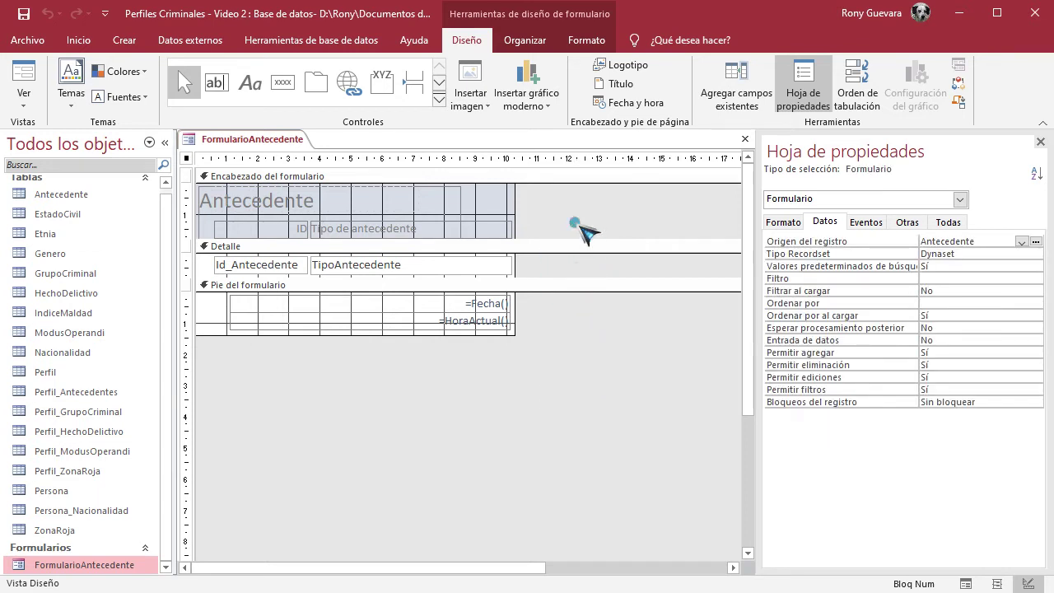
click(574, 246)
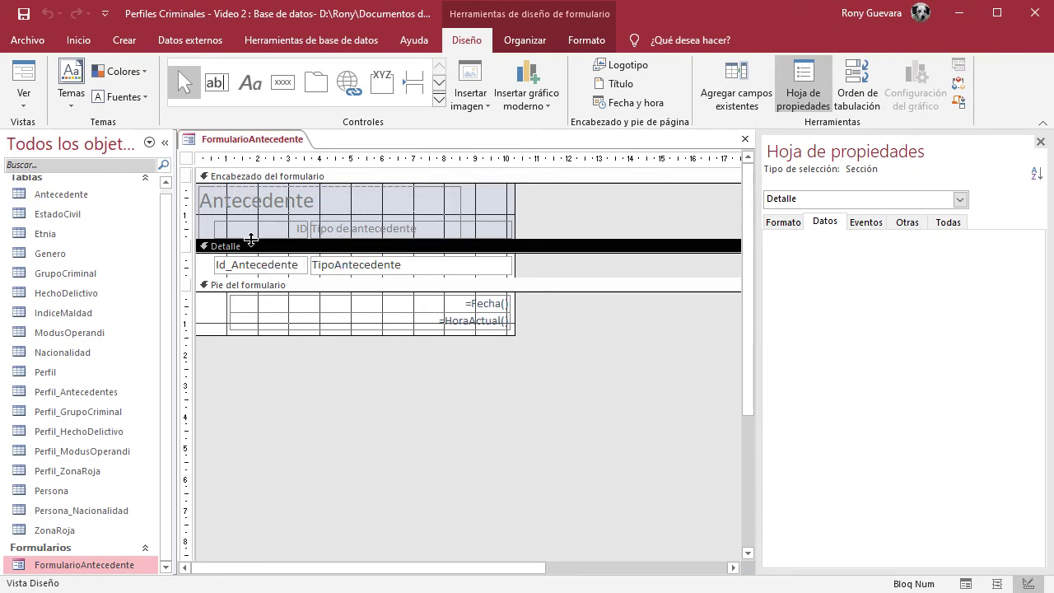
click(188, 159)
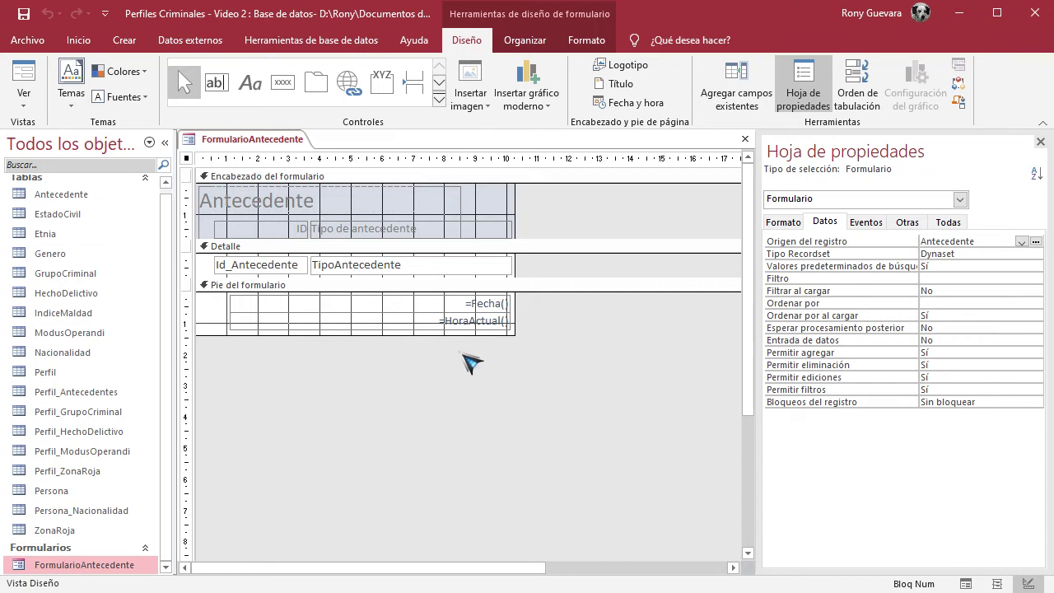
click(208, 176)
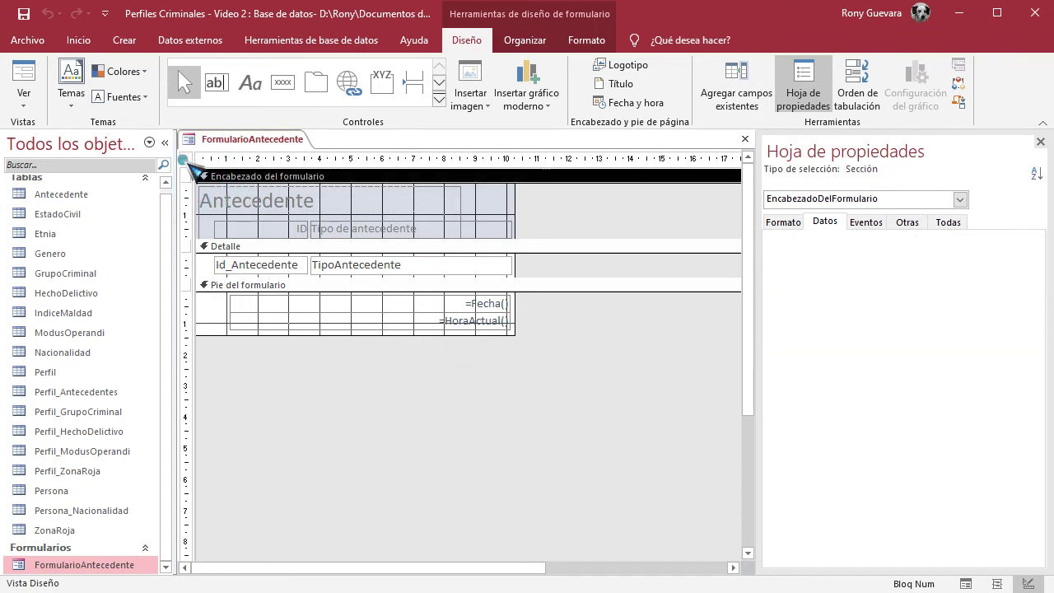
click(186, 160)
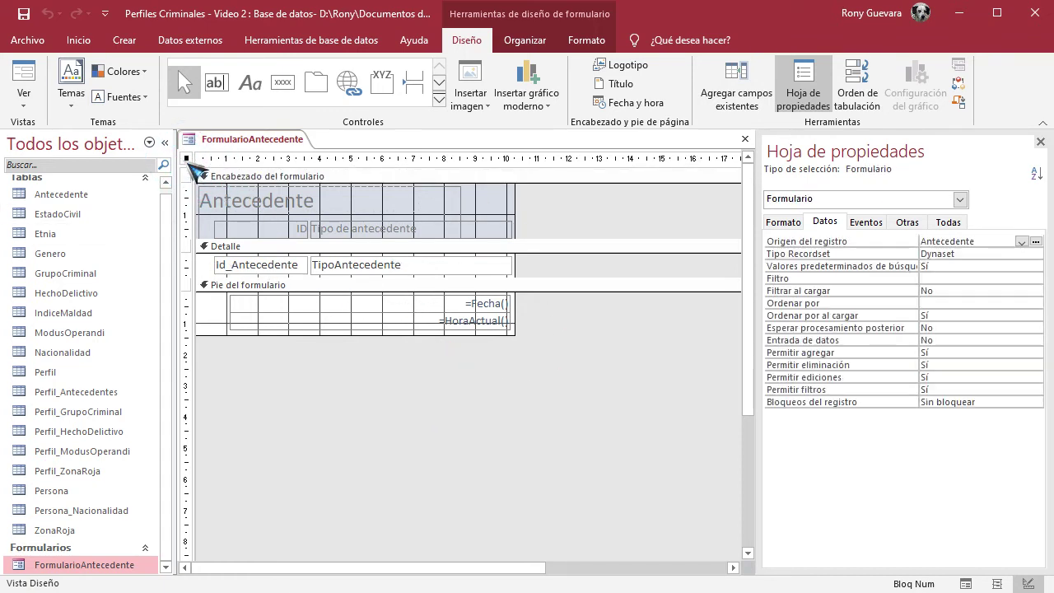
click(317, 178)
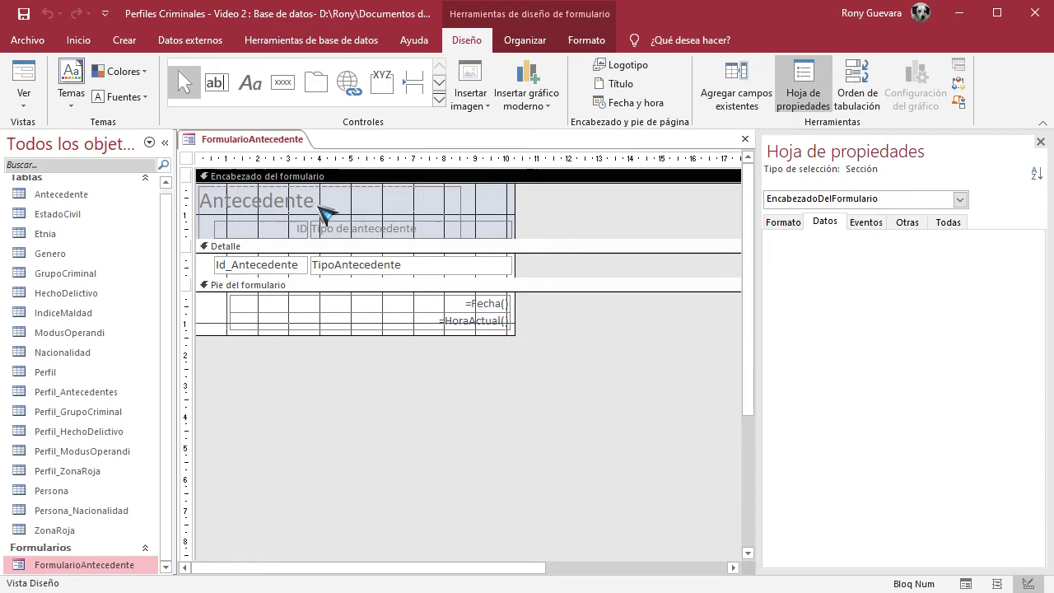
click(326, 251)
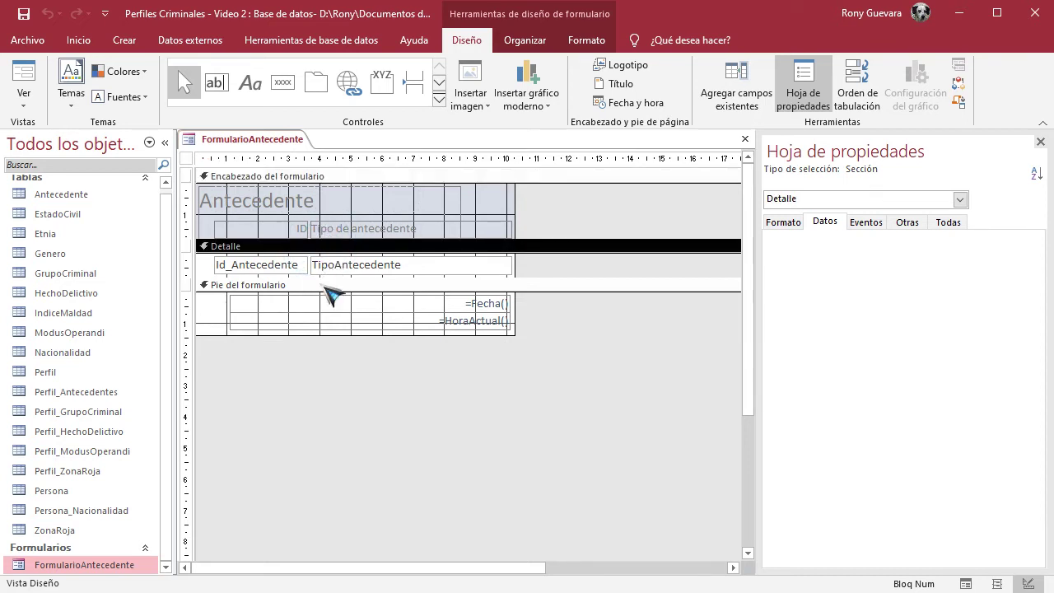
Examine the data properties of the form footer, the Tipo de antecedente label, both Detalle text boxes and the footer's date control.
click(325, 288)
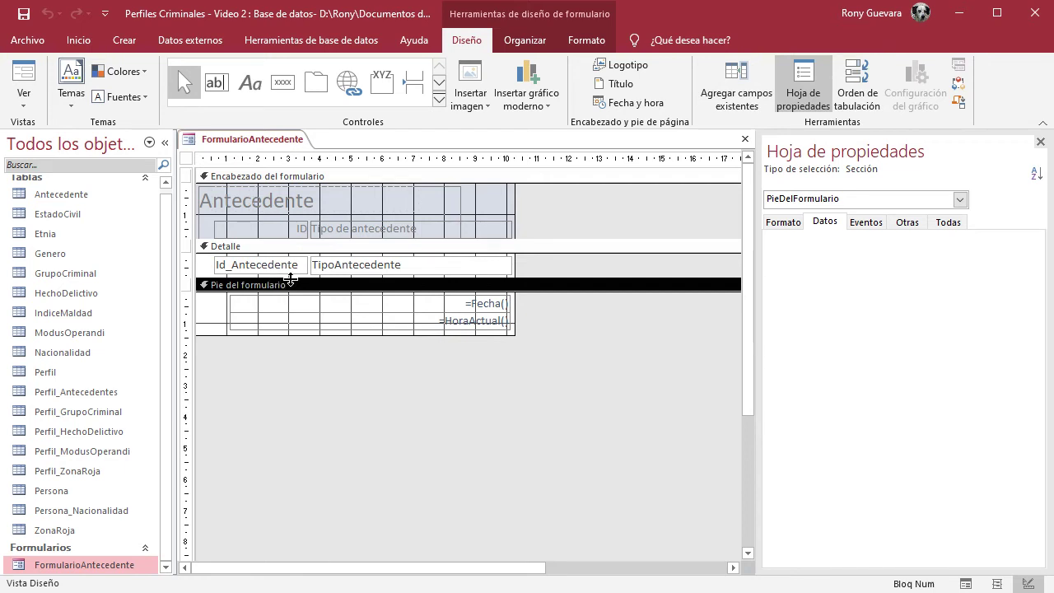
click(459, 200)
click(485, 232)
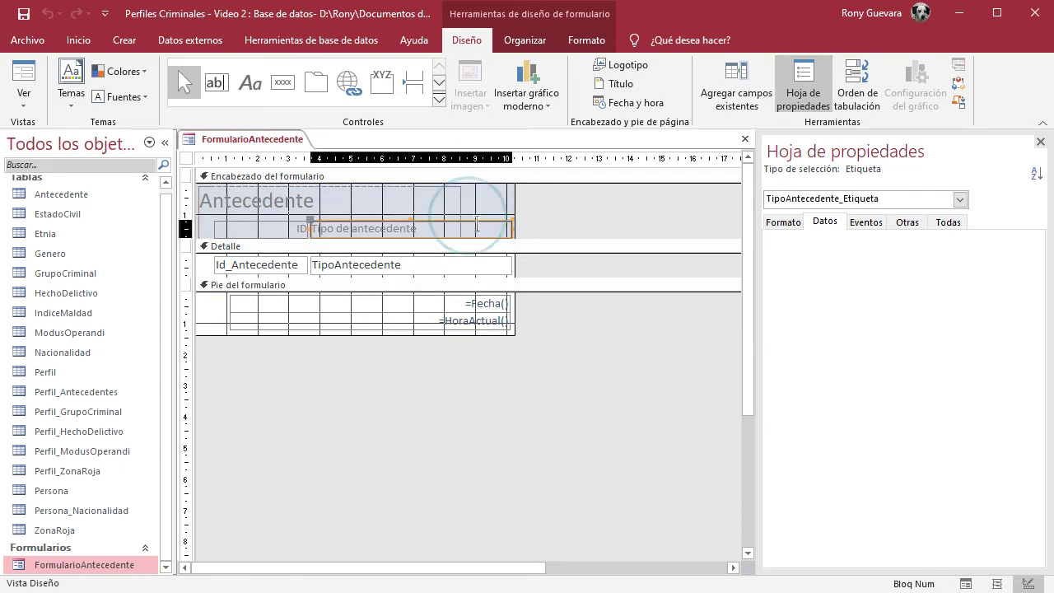
click(478, 261)
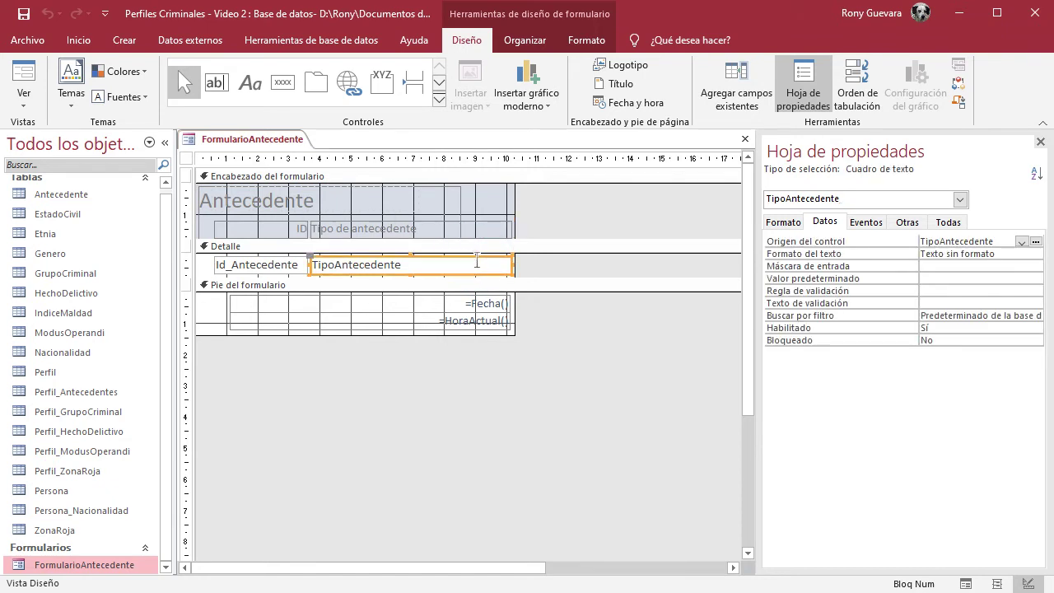
click(278, 264)
click(288, 303)
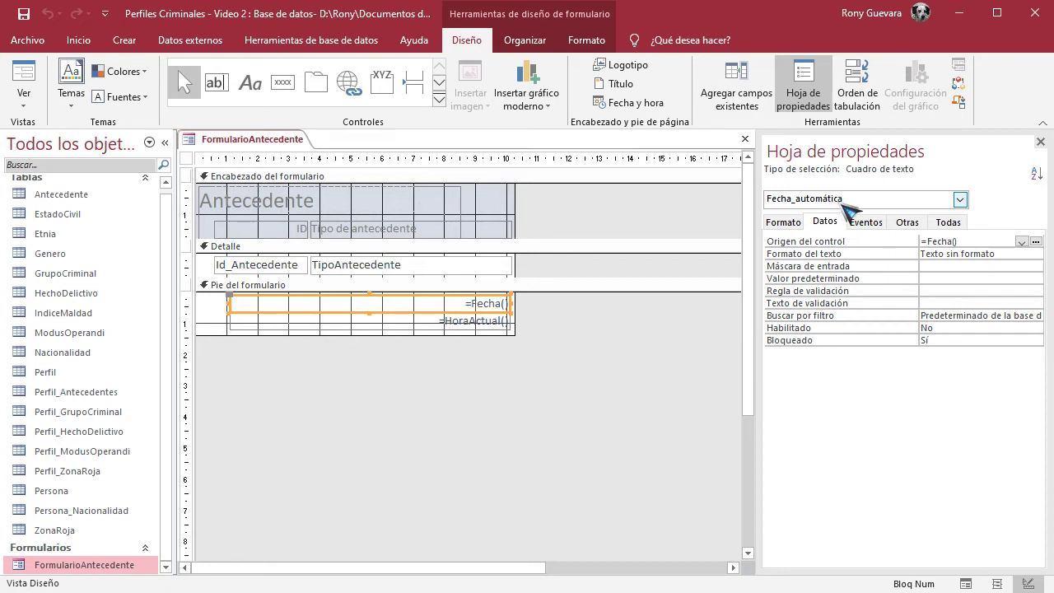
Review the list of form objects whose properties can be displayed, keeping Fecha_automática selected.
click(960, 200)
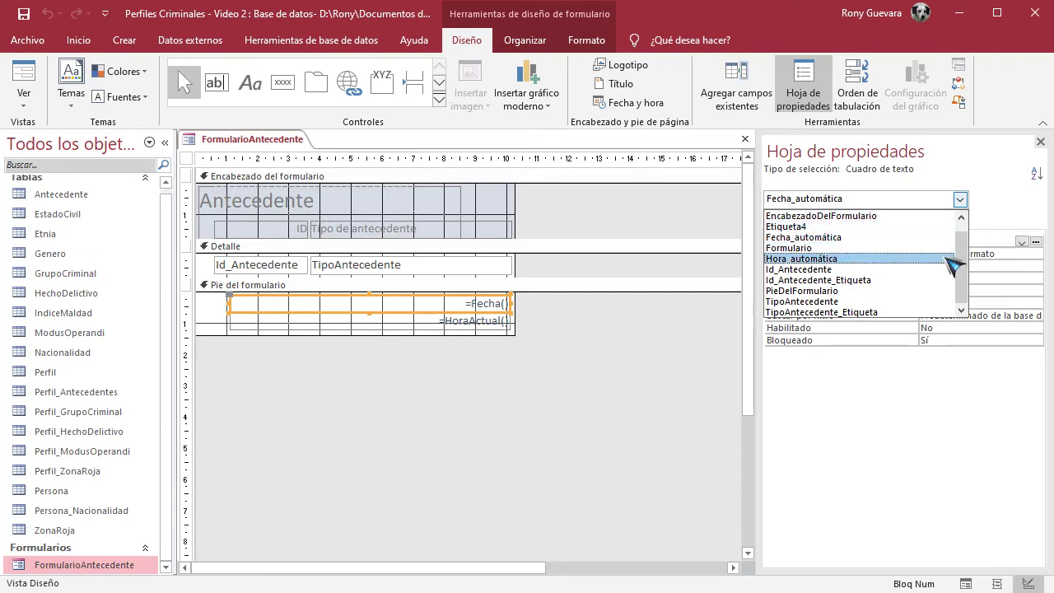
scroll(968, 265, up, 1)
scroll(968, 276, down, 1)
scroll(968, 266, up, 1)
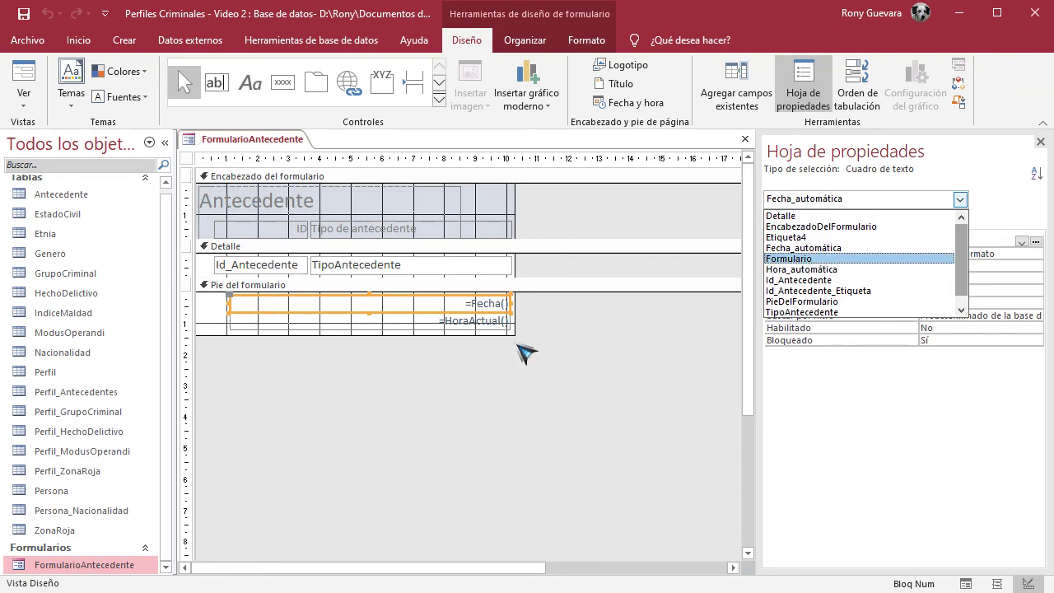
click(957, 196)
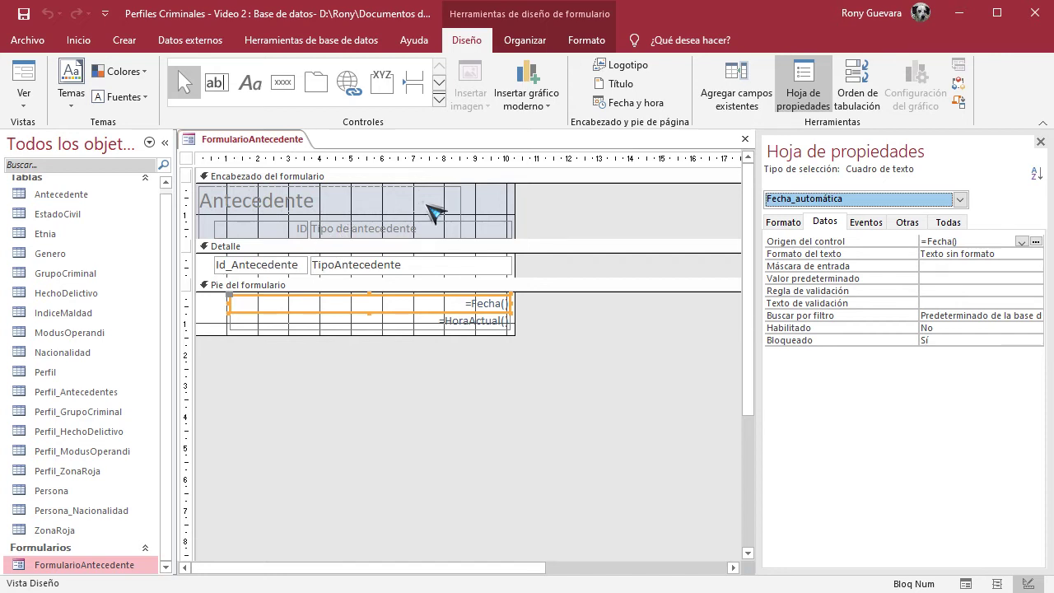
Center the text of the Antecedente title label in the form header and widen the label to about 10.08 cm.
click(462, 204)
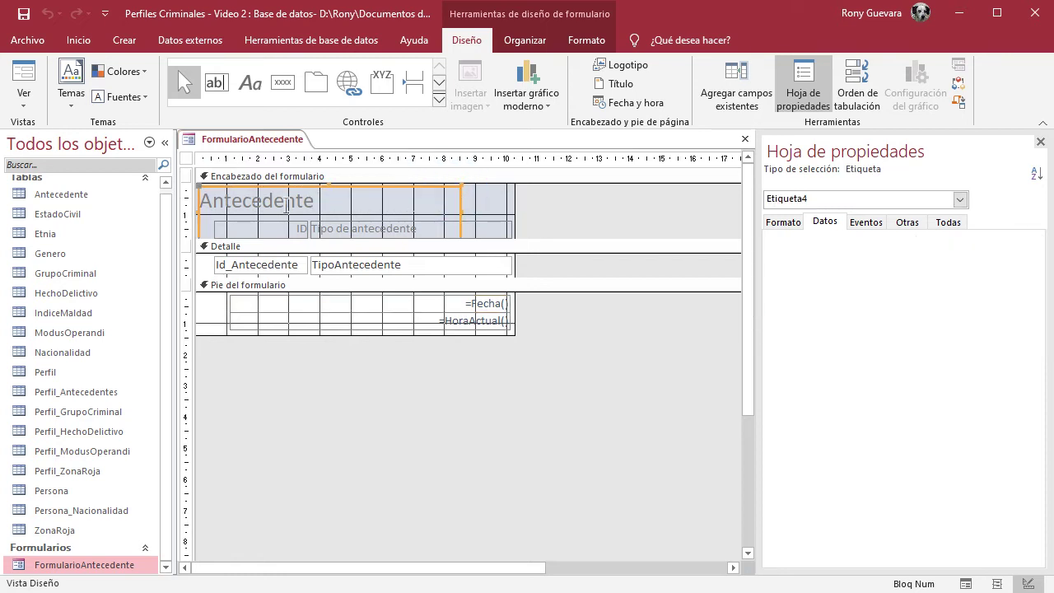
click(783, 222)
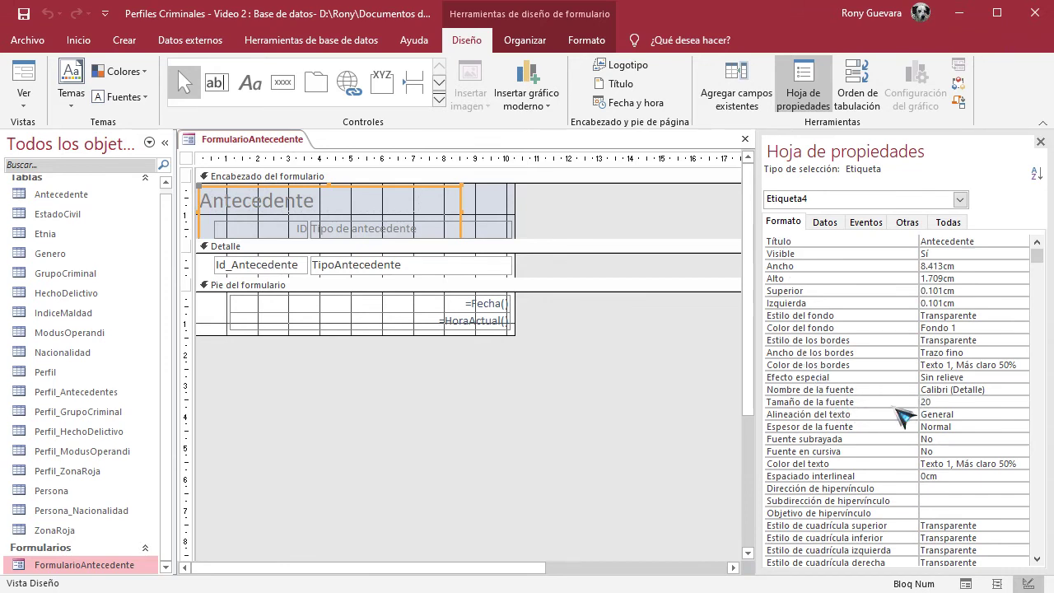
click(943, 414)
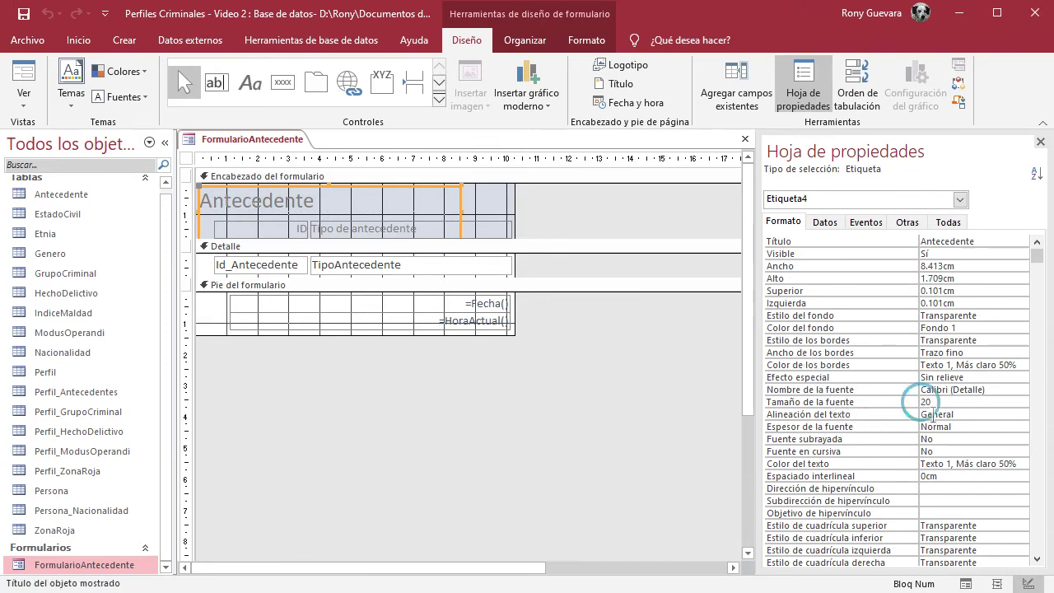
click(1021, 414)
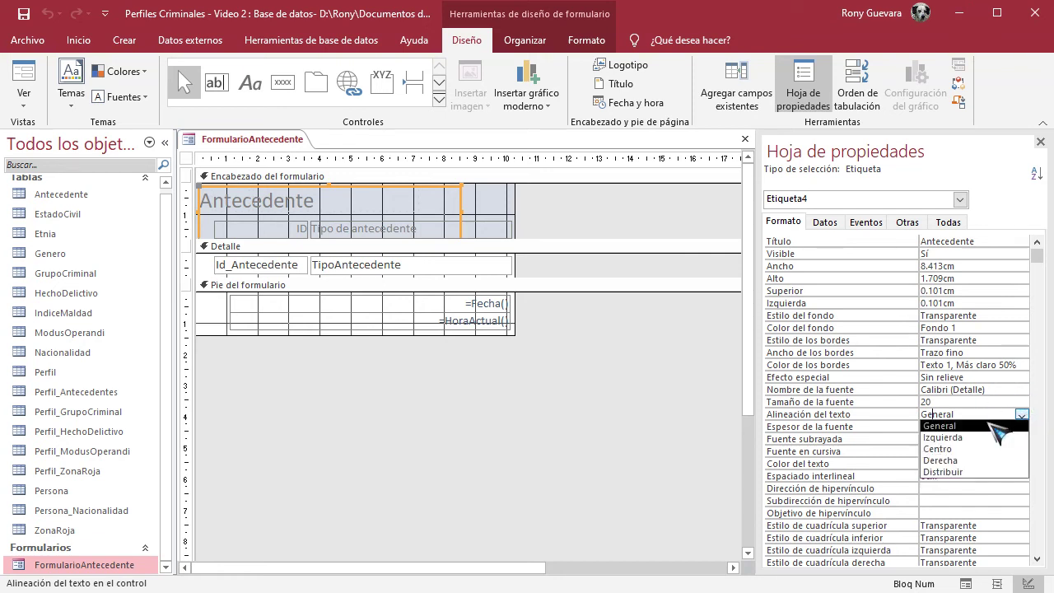
click(968, 448)
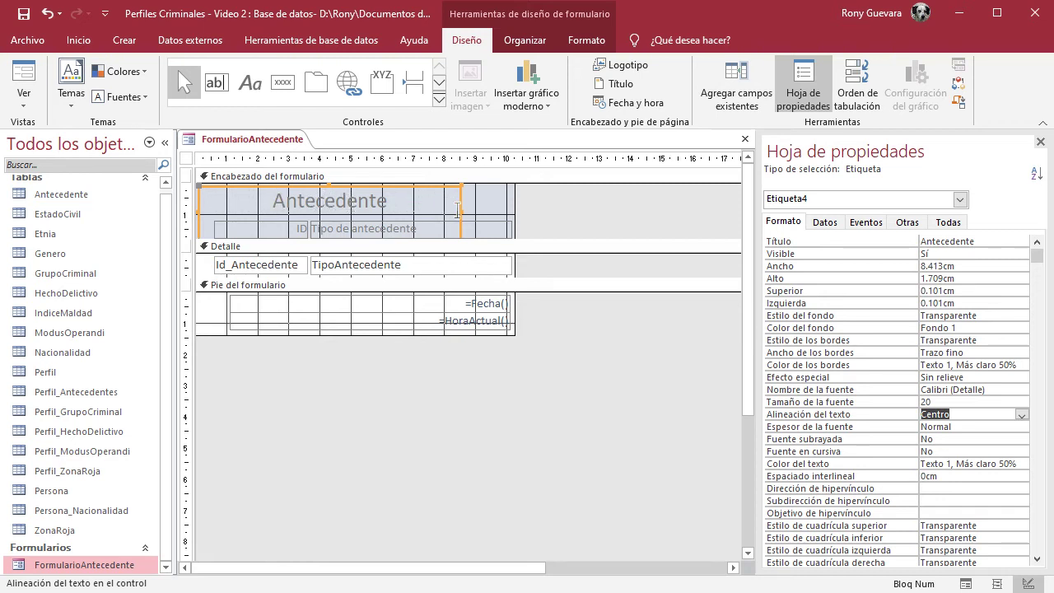
drag(461, 211, 514, 212)
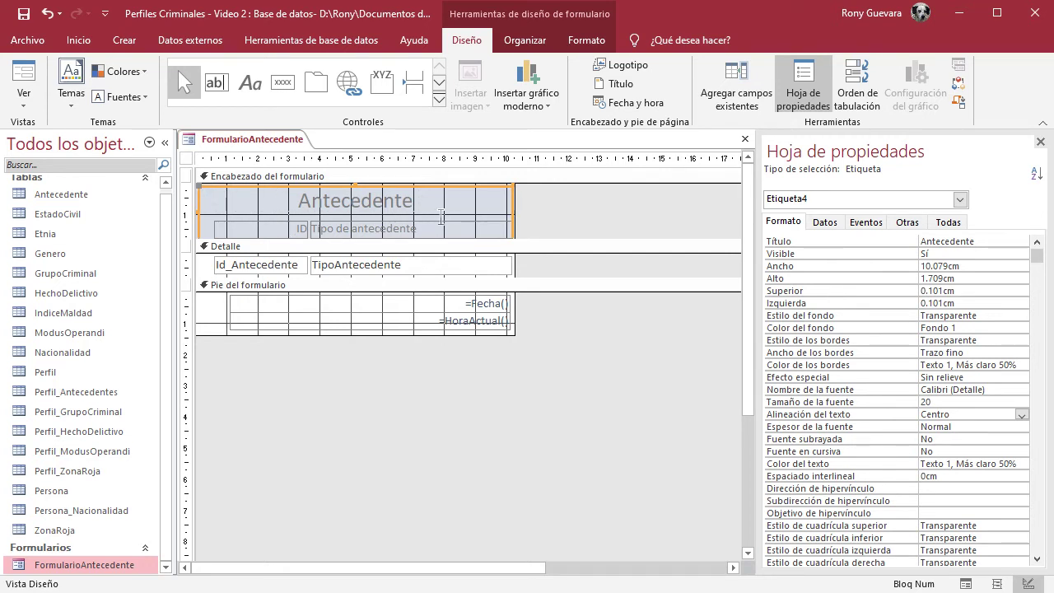
click(541, 223)
Set the text alignment of the ID and Tipo de antecedente header labels together to Centro.
click(284, 229)
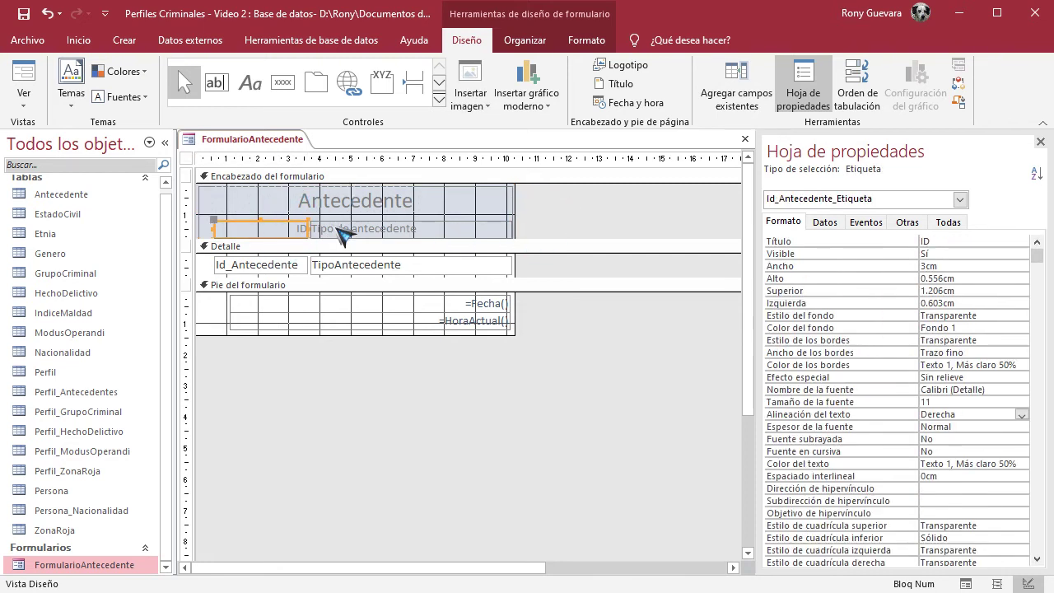
shift+click(356, 228)
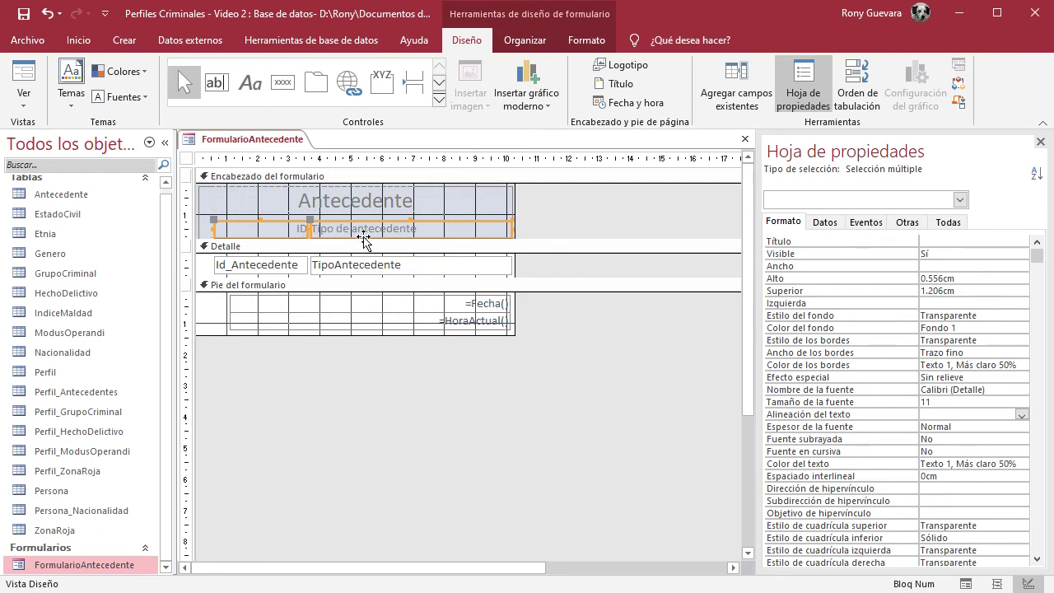
click(279, 228)
click(392, 231)
click(988, 415)
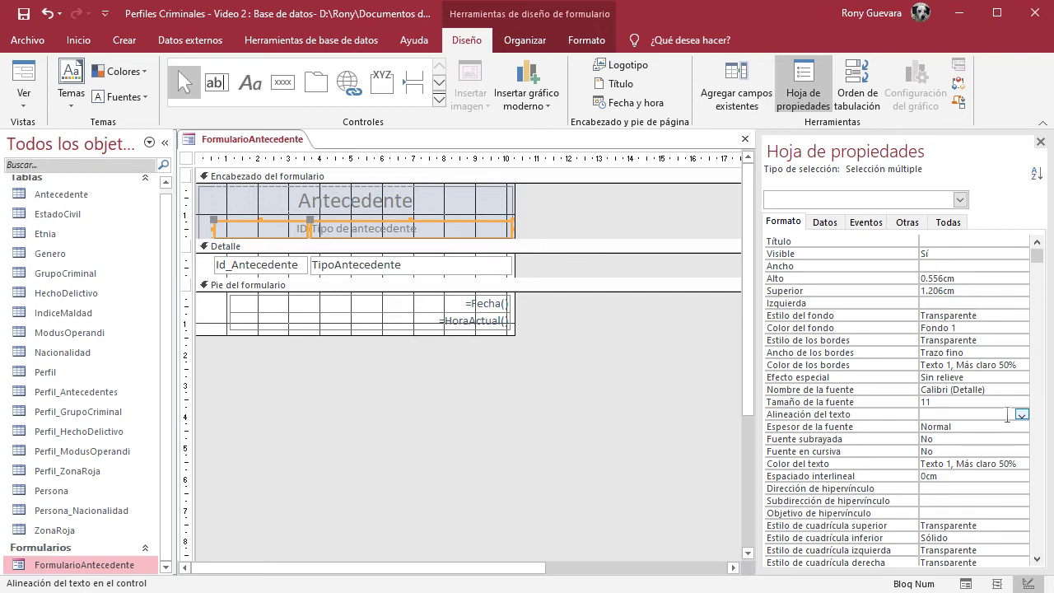
click(1021, 415)
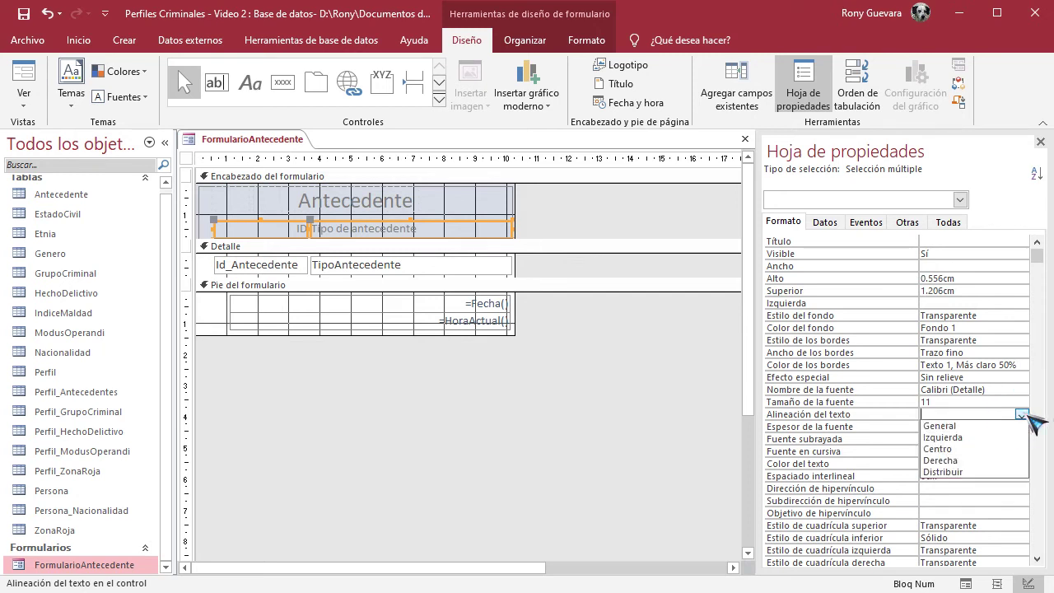
click(937, 449)
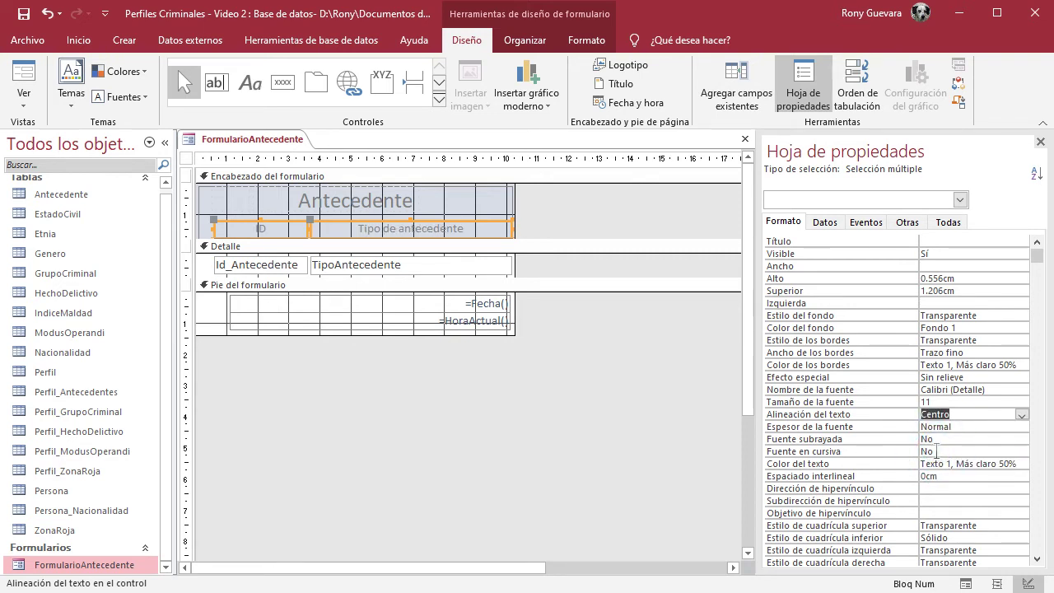
Set the text alignment of the Id_Antecedente and TipoAntecedente text boxes in the Detalle section to Centro.
click(384, 267)
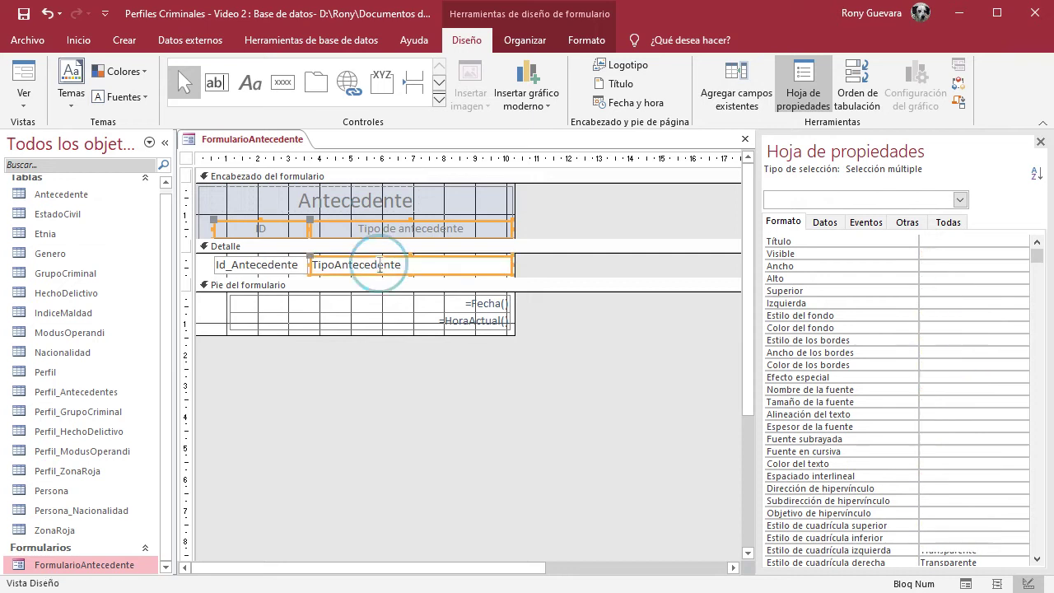
shift+click(280, 267)
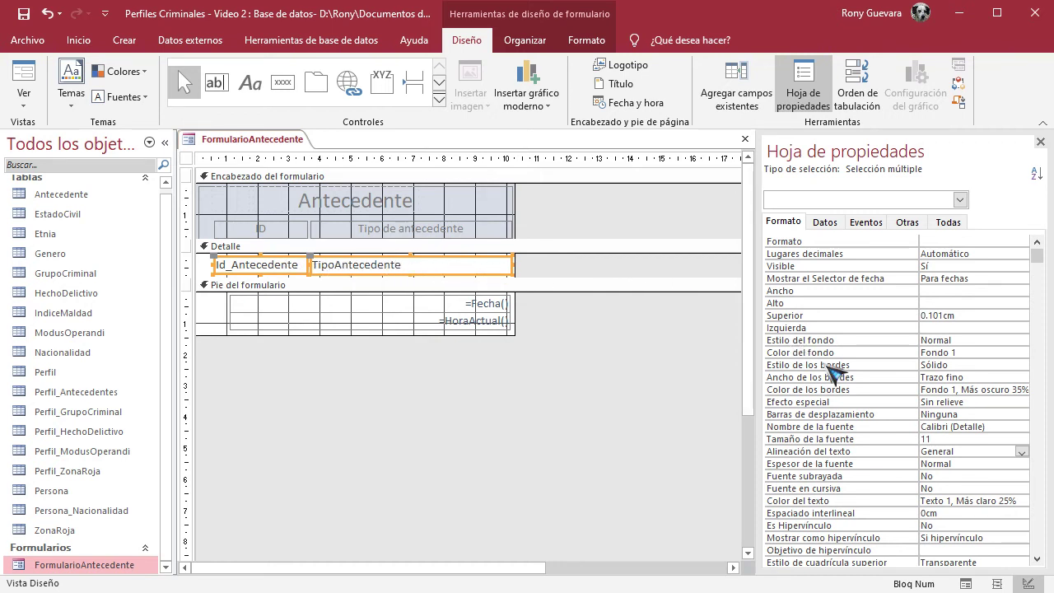
click(1022, 452)
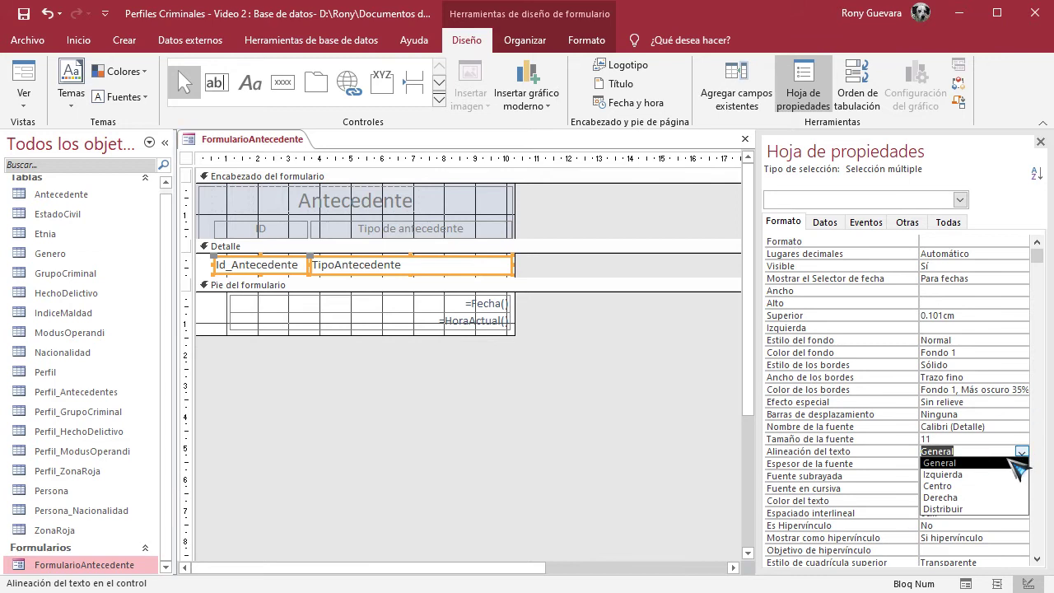
click(998, 484)
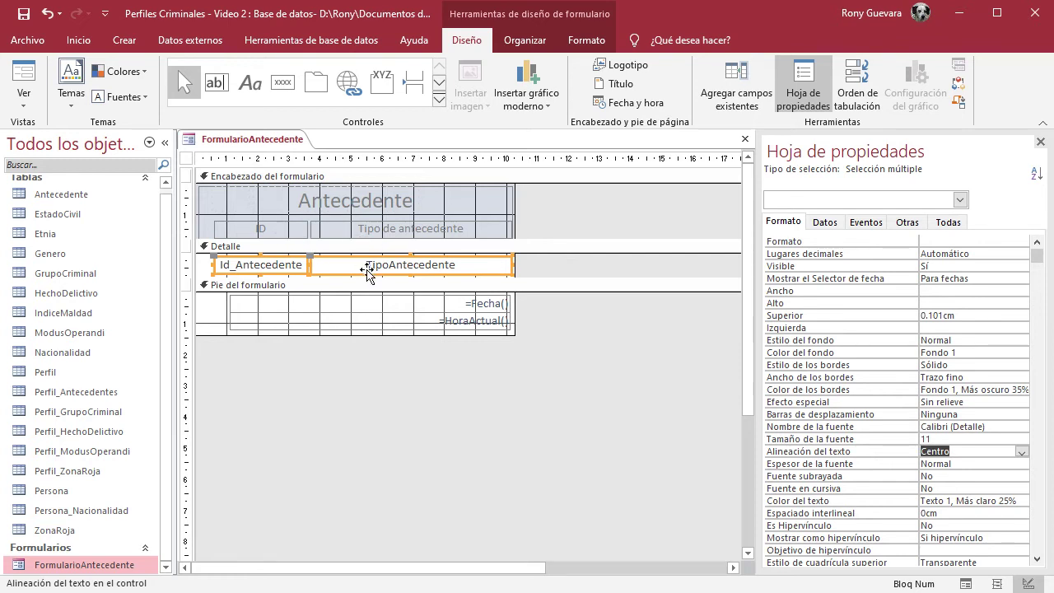
Look through all properties of the two Detalle text boxes, then display the format properties of the whole form.
click(950, 229)
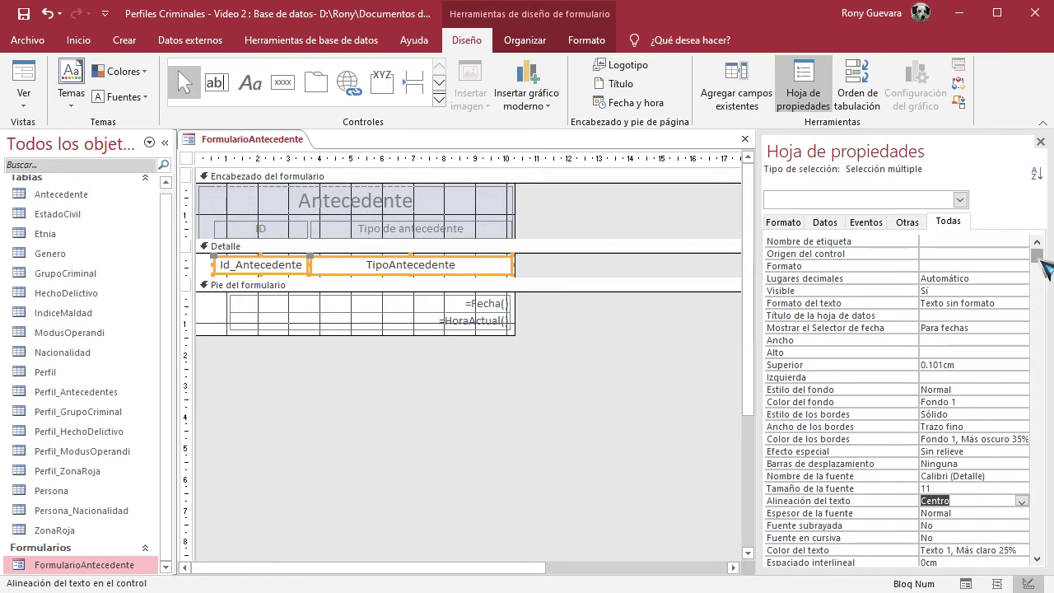
mouse_move(1038, 257)
mouse_down()
mouse_move(1038, 552)
mouse_move(1043, 255)
mouse_up()
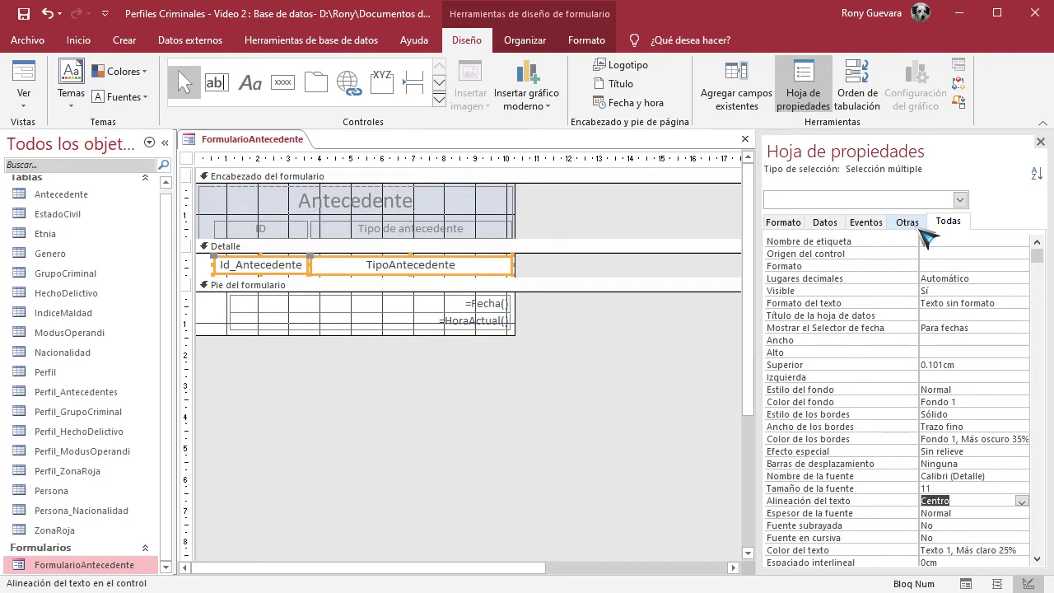
click(786, 224)
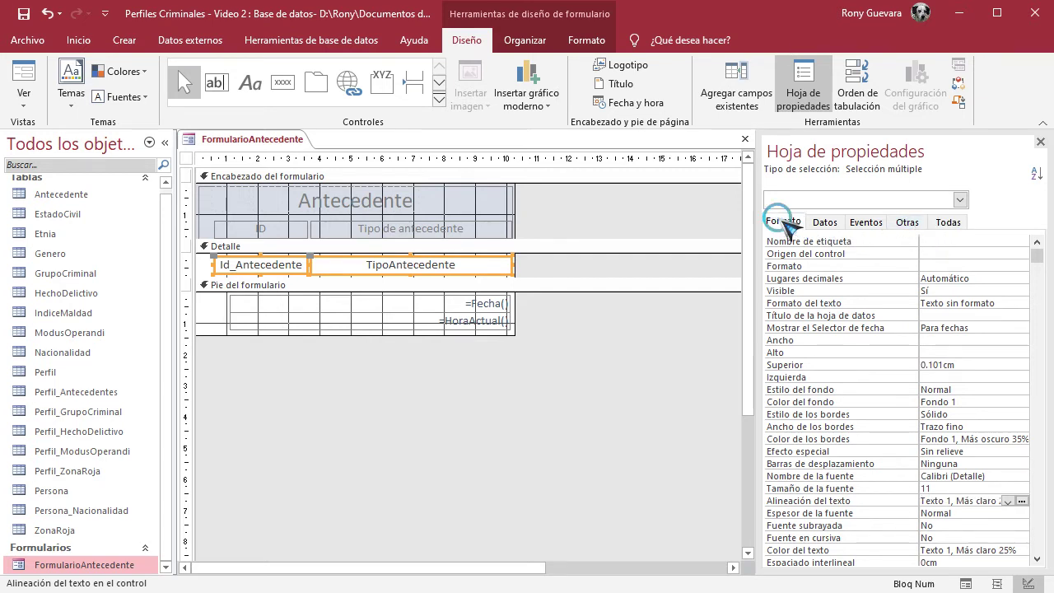
click(548, 224)
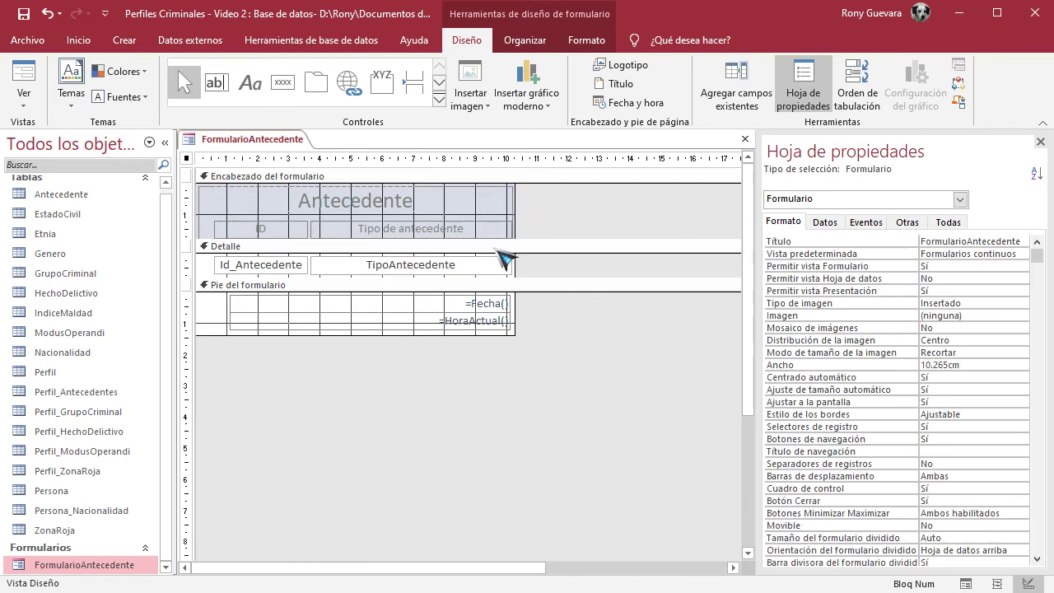
Set the decimal places of the Id_Antecedente text box in the Detalle section to 0.
click(291, 262)
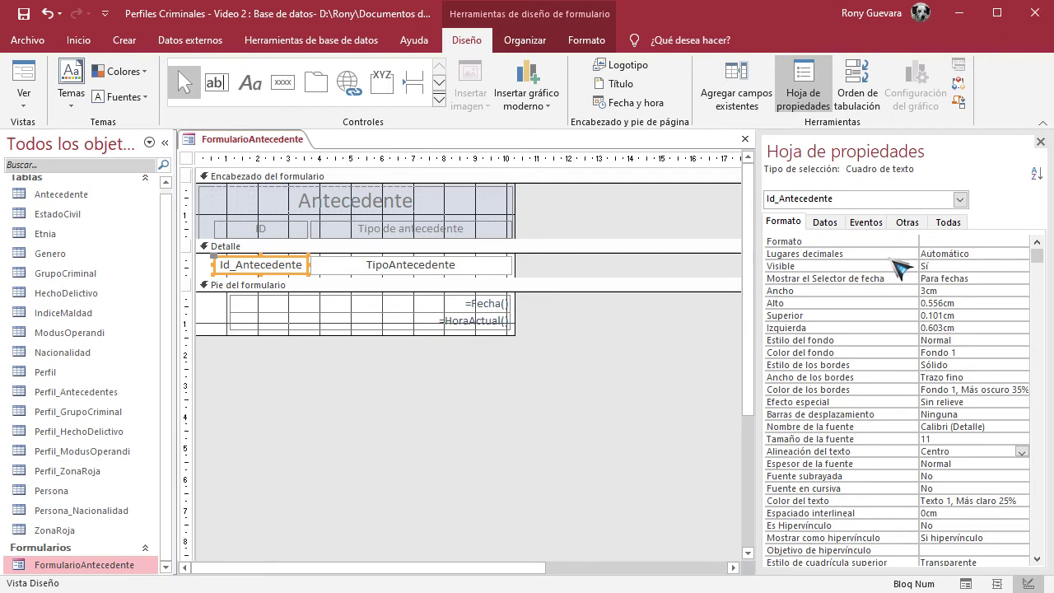
click(950, 253)
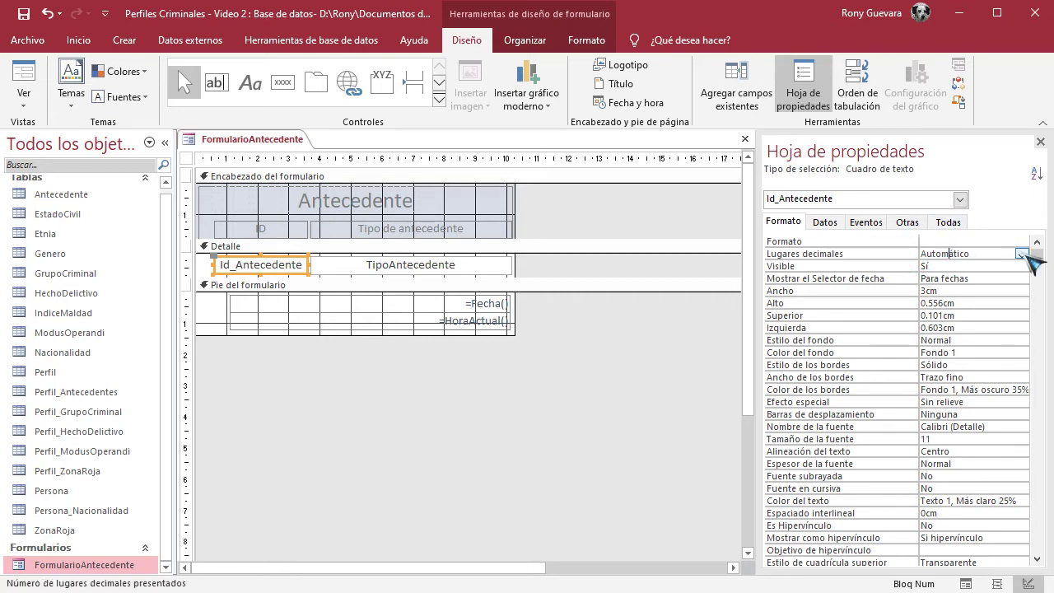
click(1022, 255)
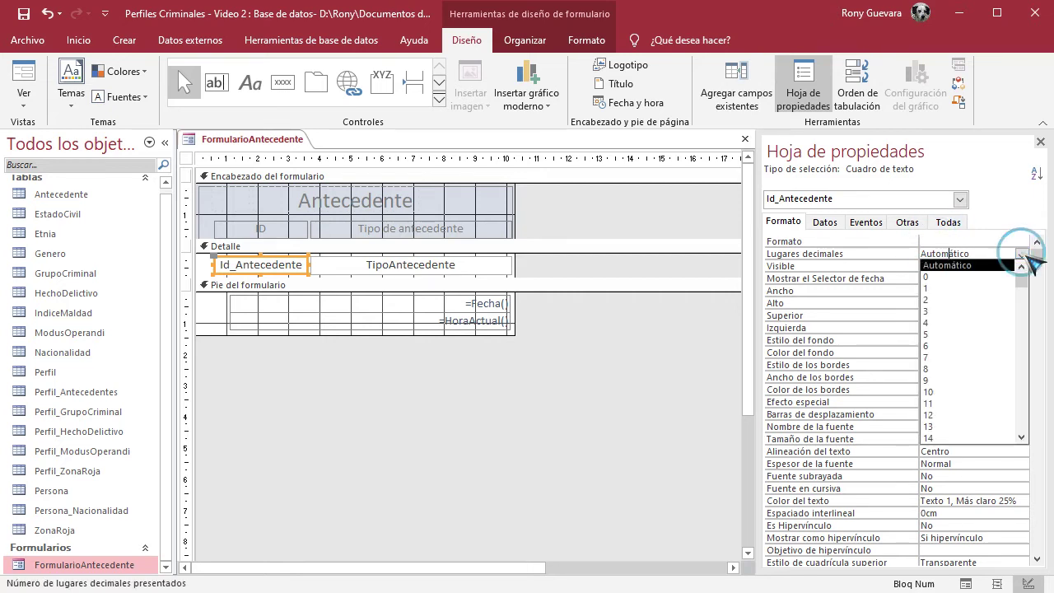
click(948, 277)
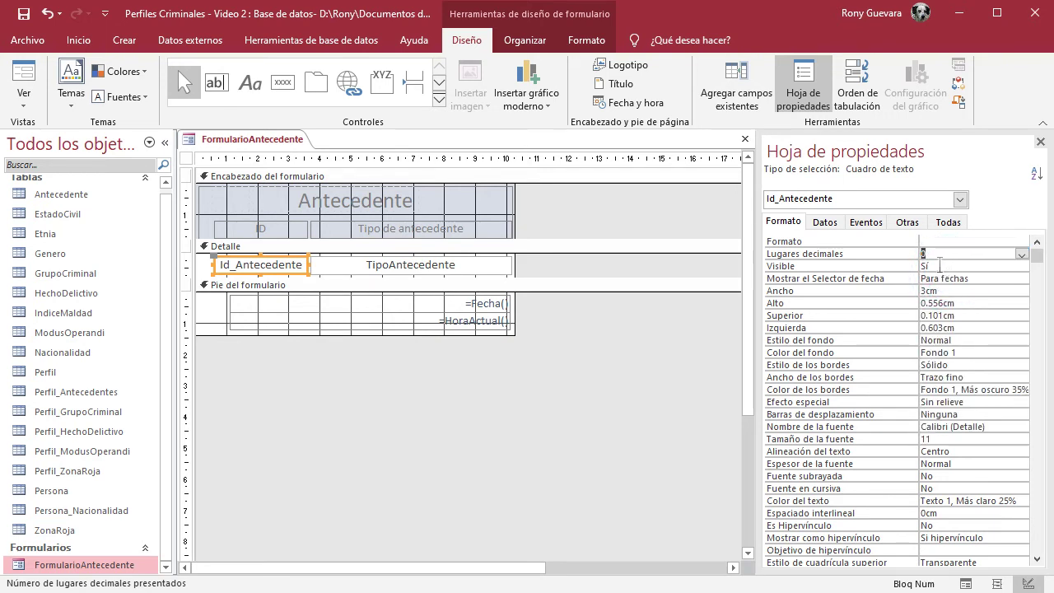
Hide the Id_Antecedente text box by setting its Visible property to No.
click(939, 265)
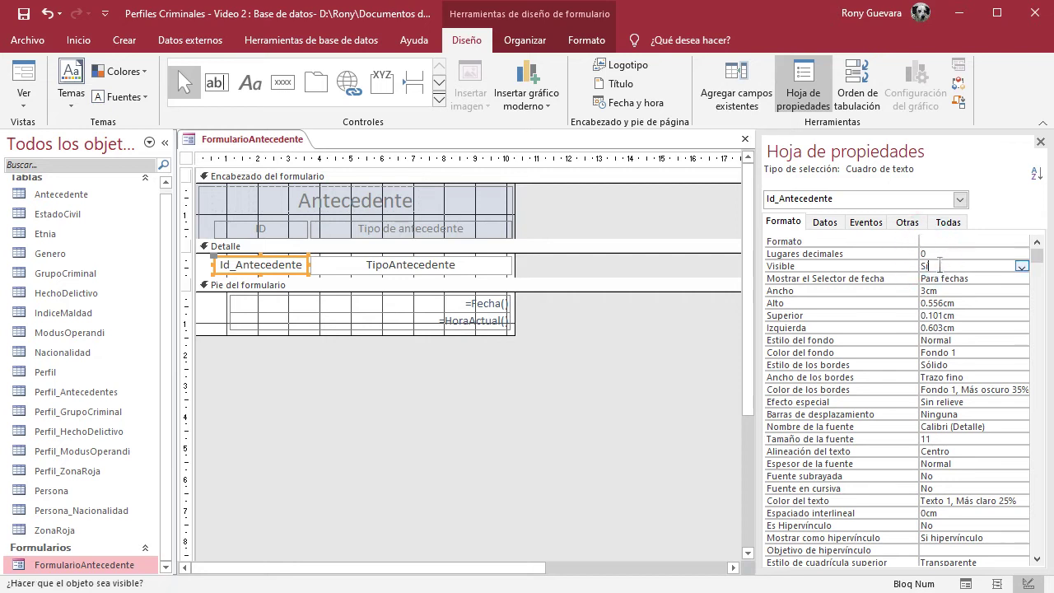
click(1022, 267)
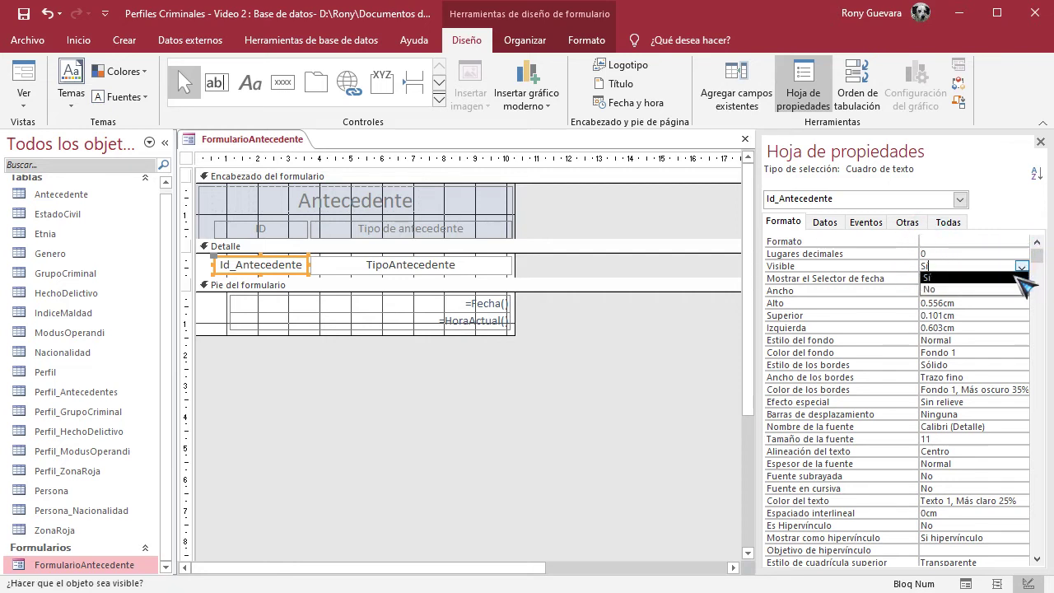
click(1012, 277)
click(1022, 267)
click(999, 289)
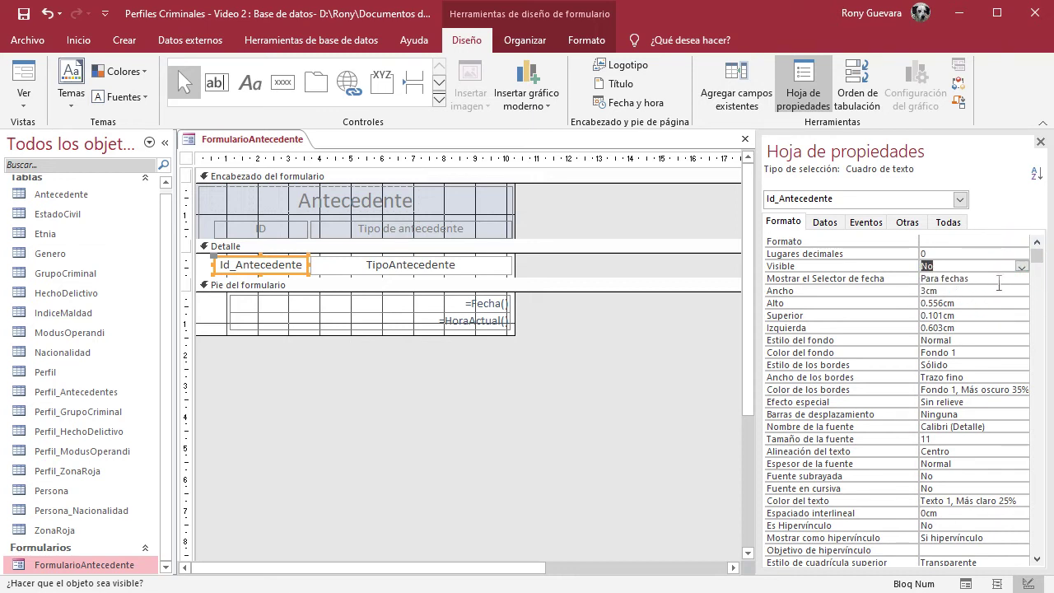
Check the form's records with the ID text box hidden, return to design view, and set Id_Antecedente's Visible property to Sí.
click(35, 72)
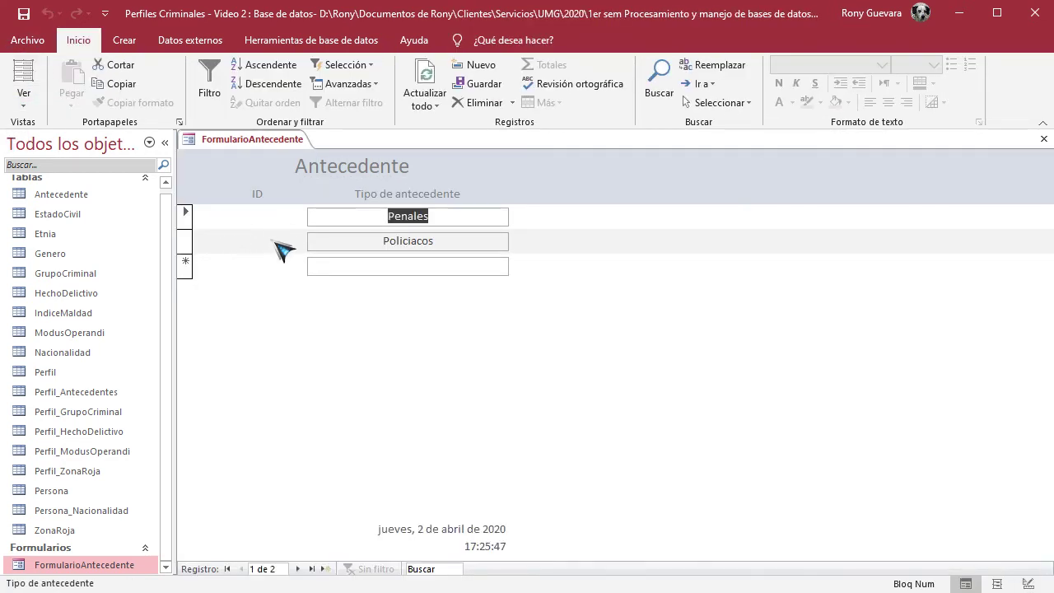
click(25, 97)
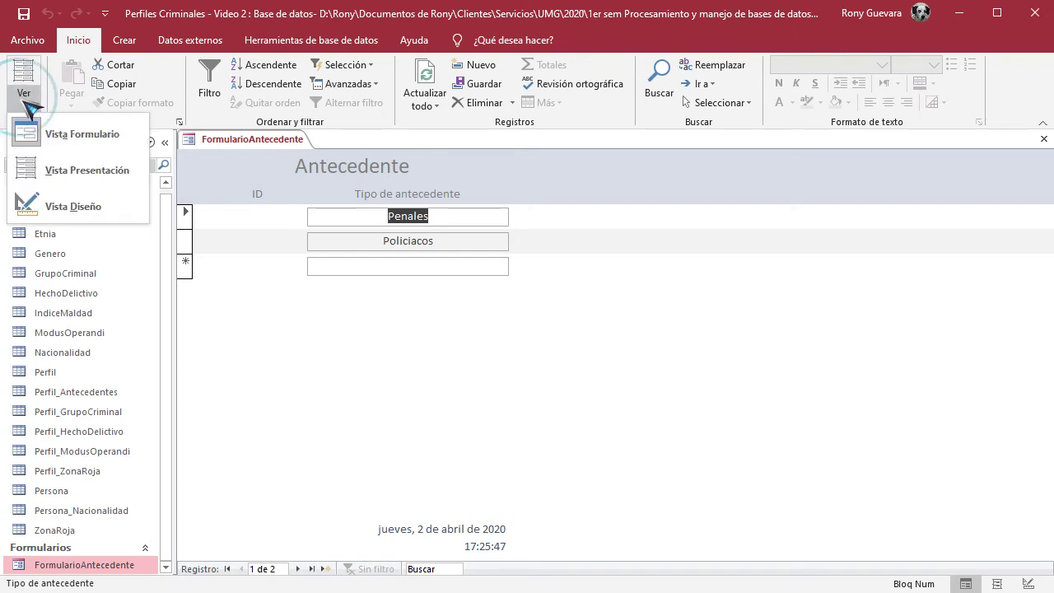
click(99, 212)
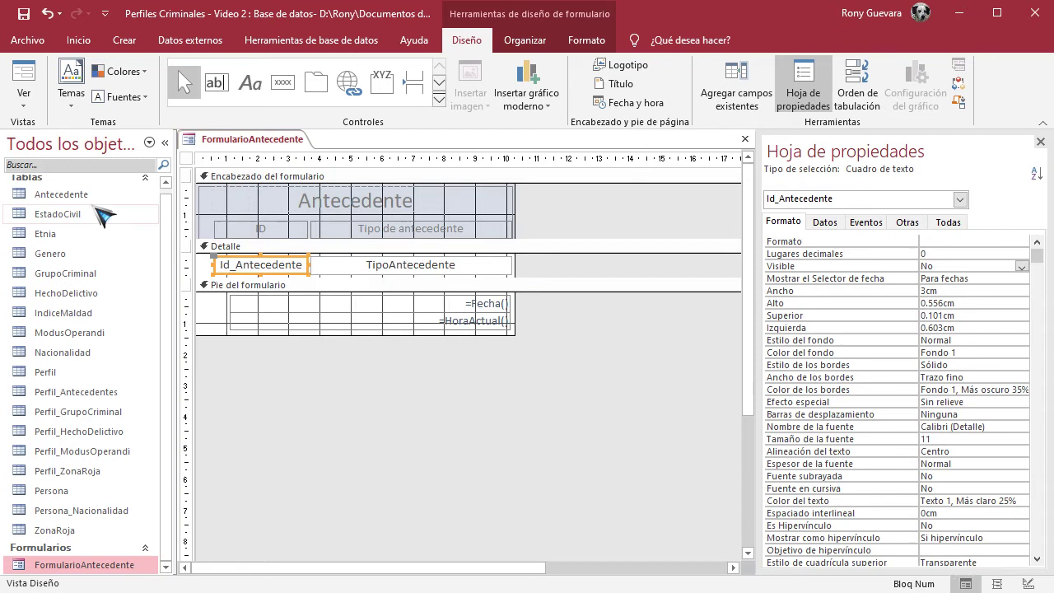
click(1021, 268)
click(1000, 278)
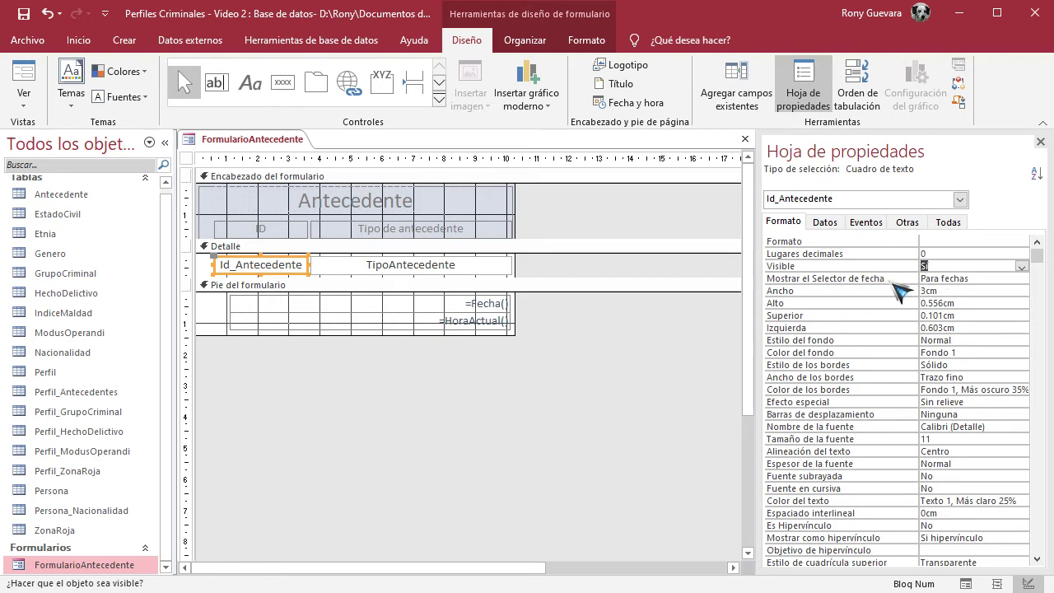
Look at the date picker options of the Id_Antecedente text box and keep Para fechas.
click(976, 278)
click(1020, 278)
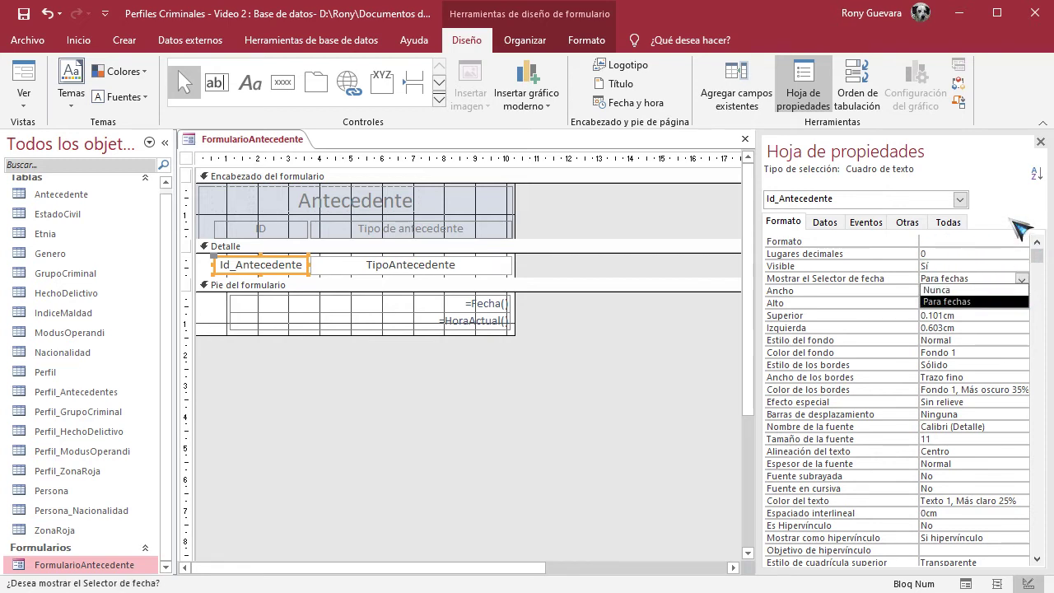
click(956, 302)
Set the height of the Id_Antecedente text box in the Detalle section to 0.1 cm.
click(955, 303)
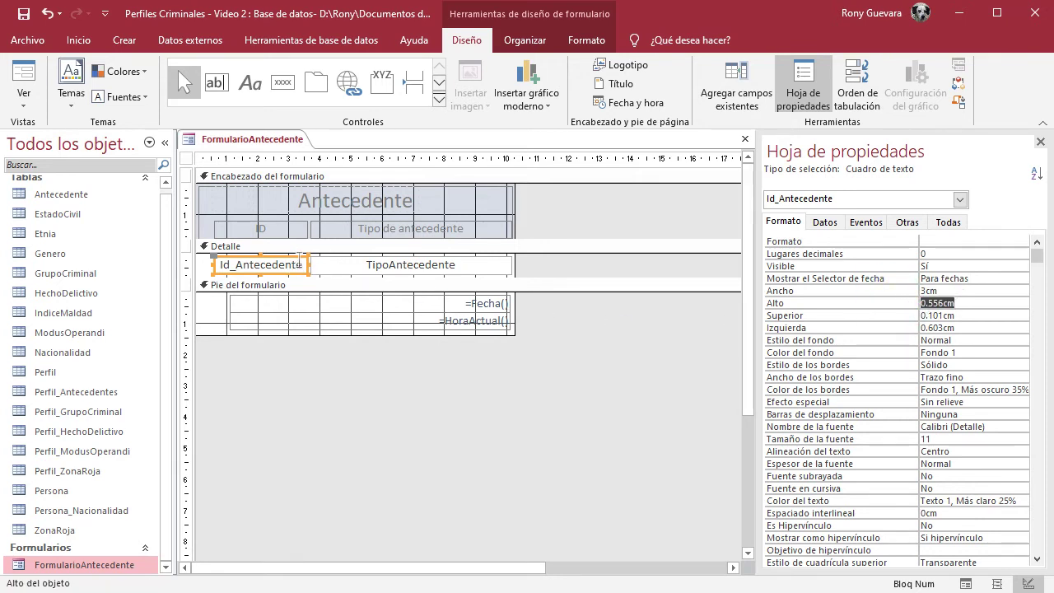
click(947, 303)
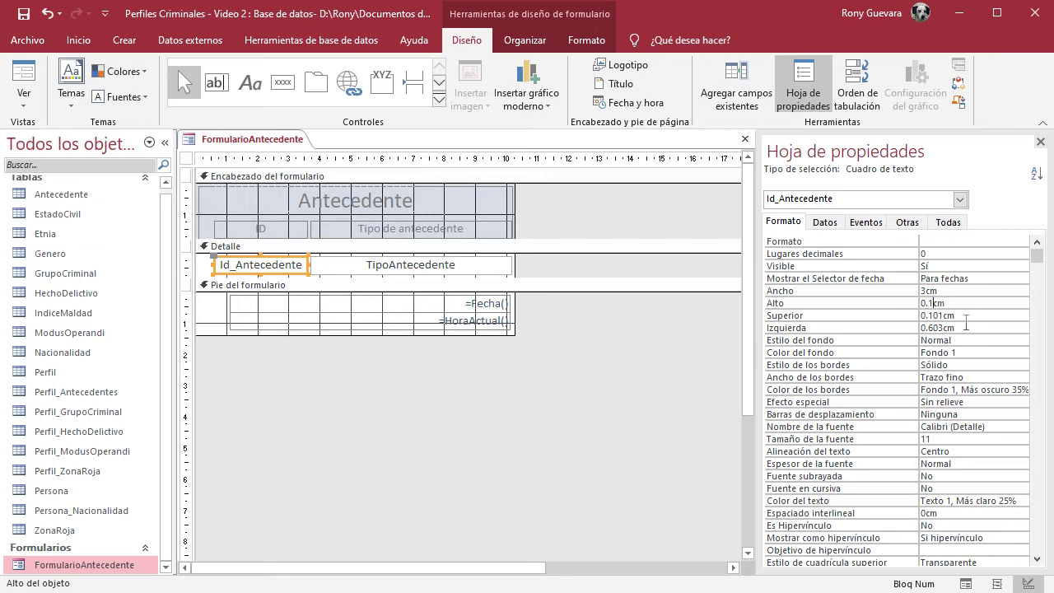
click(274, 265)
click(958, 305)
text(01)
key(Return)
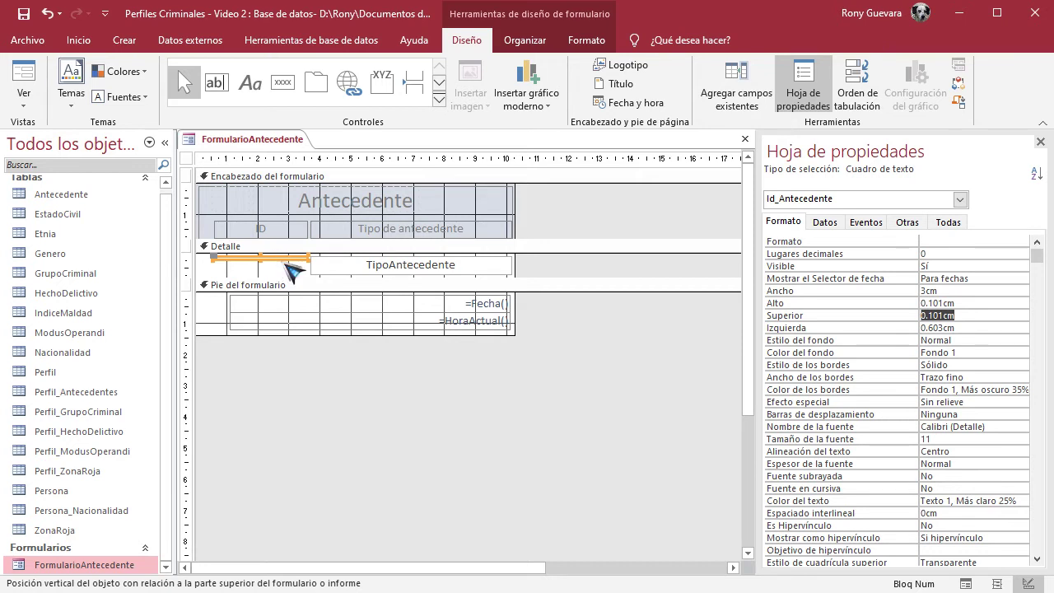
Set the height of the Id_Antecedente text box to 0.5 cm.
click(939, 303)
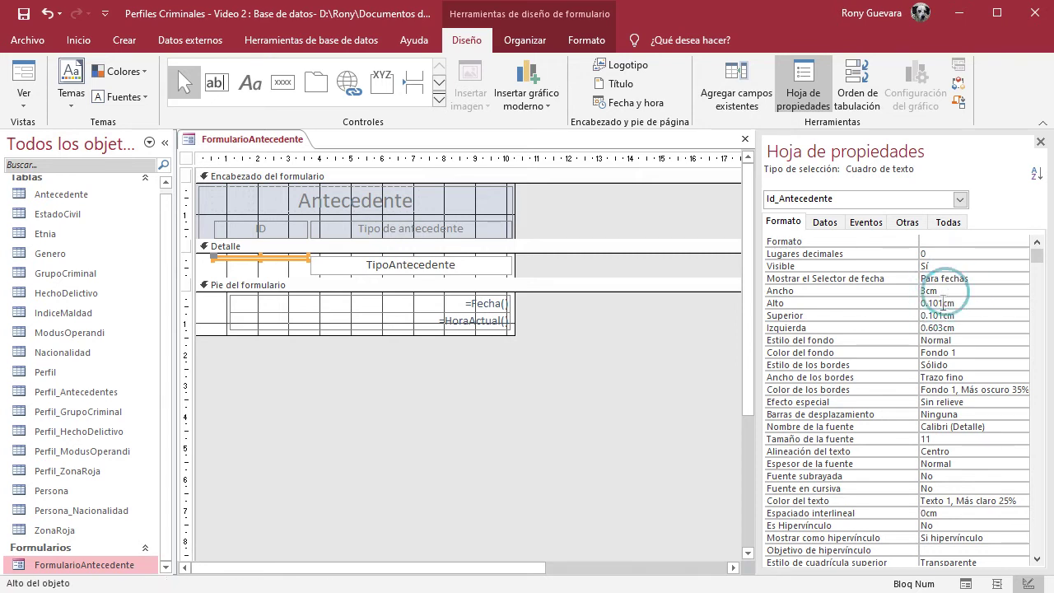
text(0.5c)
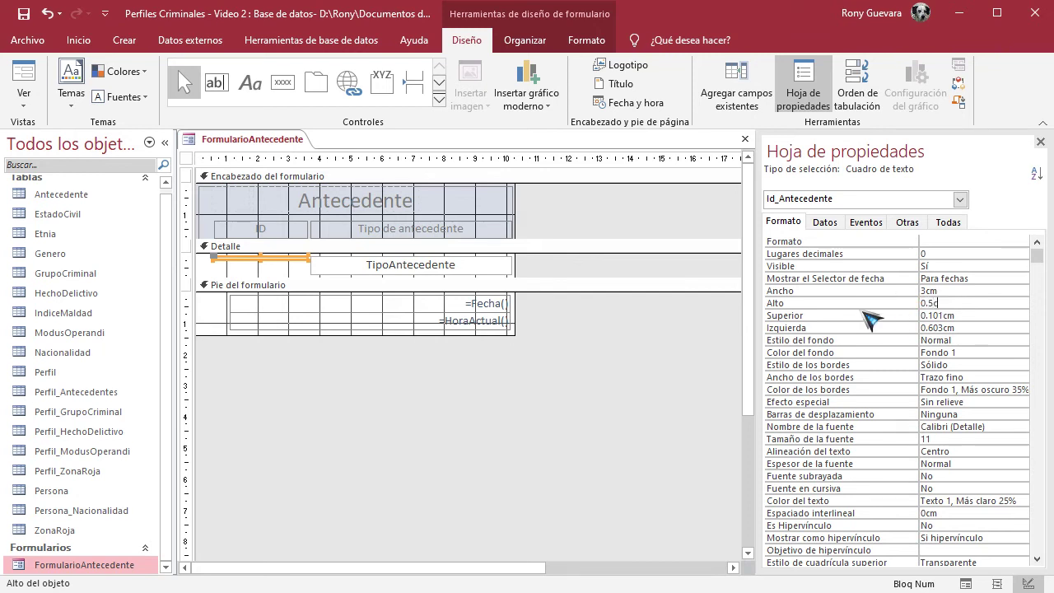
text(.501cm)
key(Return)
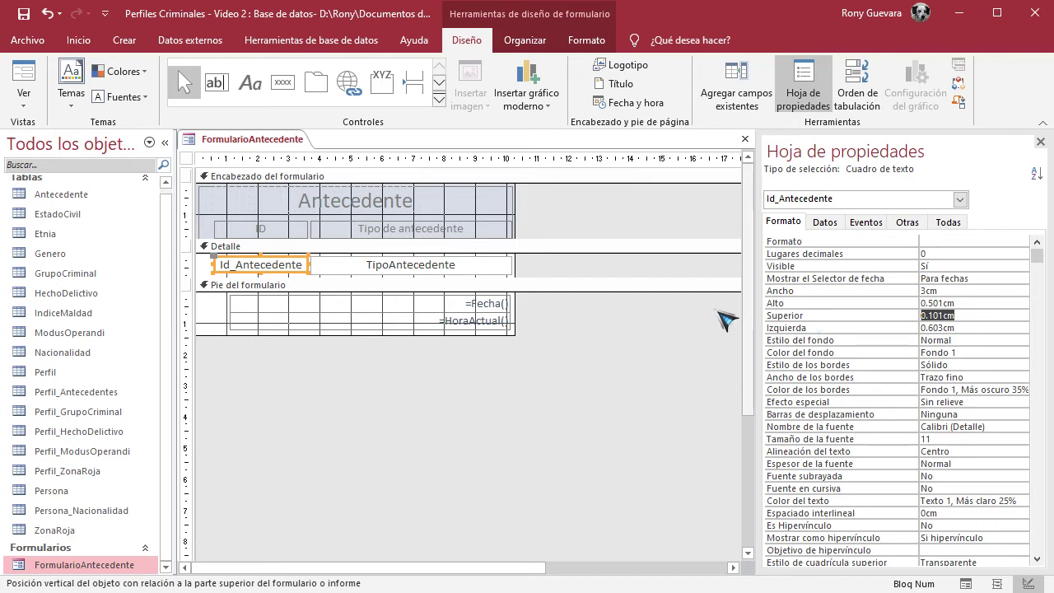
Move the Id_Antecedente text box up to the upper edge of the Detalle section, at Superior 0 cm and Izquierda 0.6 cm.
click(291, 254)
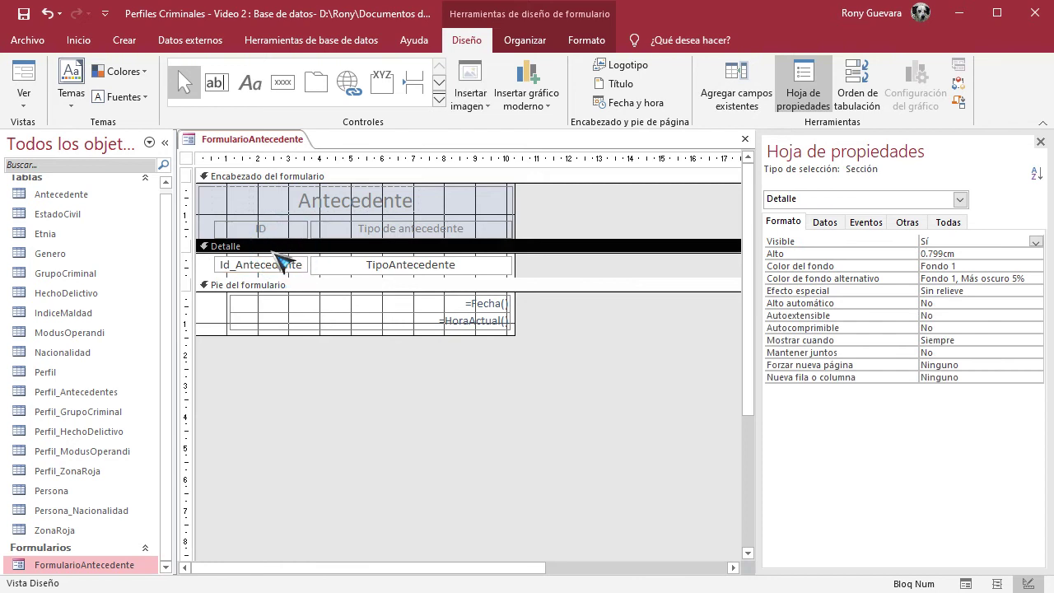
click(282, 263)
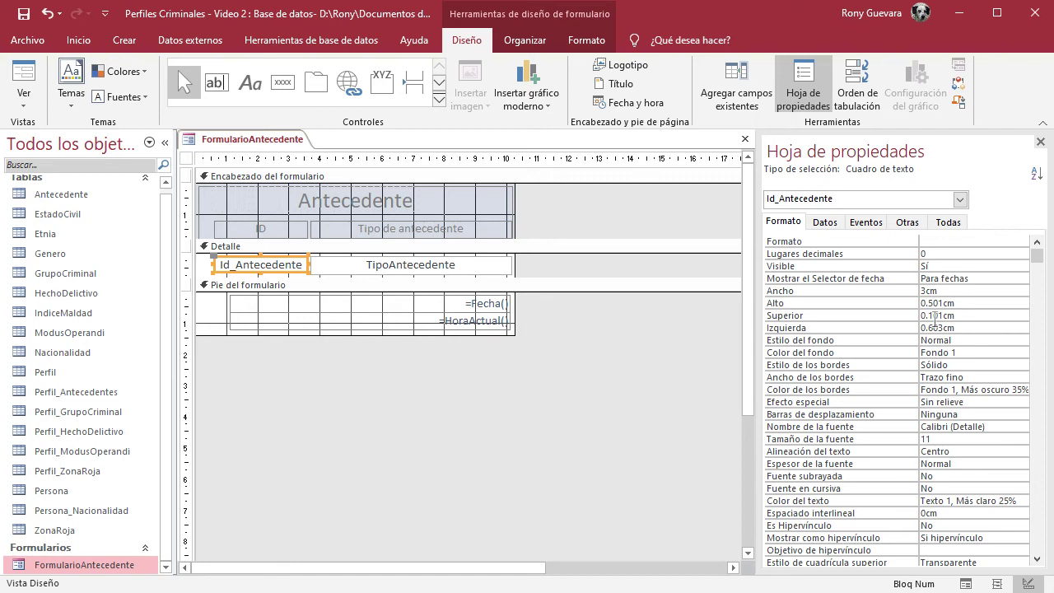
click(293, 273)
drag(293, 271, 293, 264)
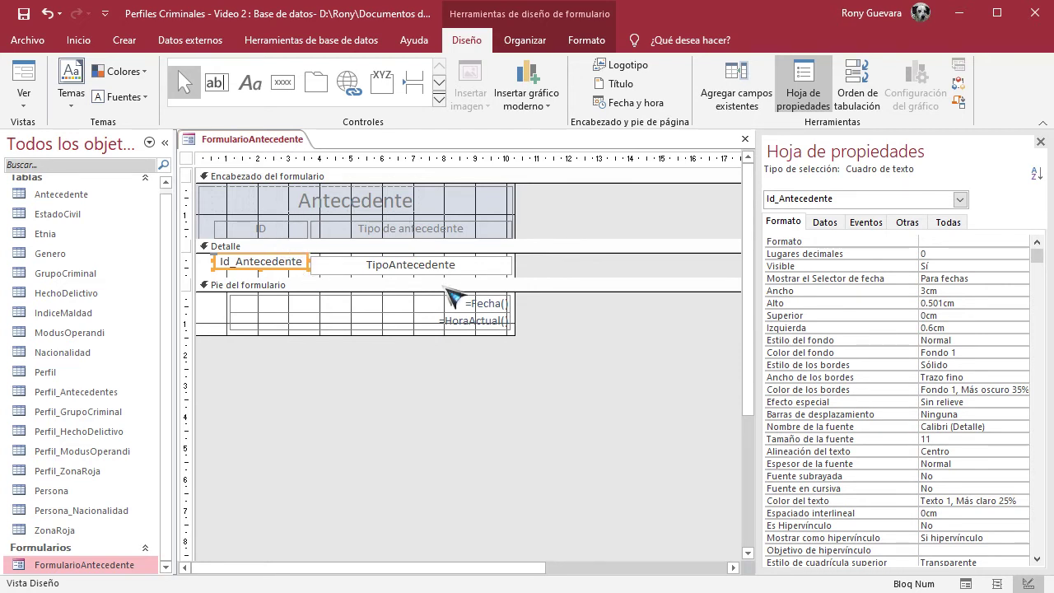
Try moving the Id_Antecedente text box to the form's left edge at Izquierda 0 cm, and return it to 0.6 cm.
click(936, 316)
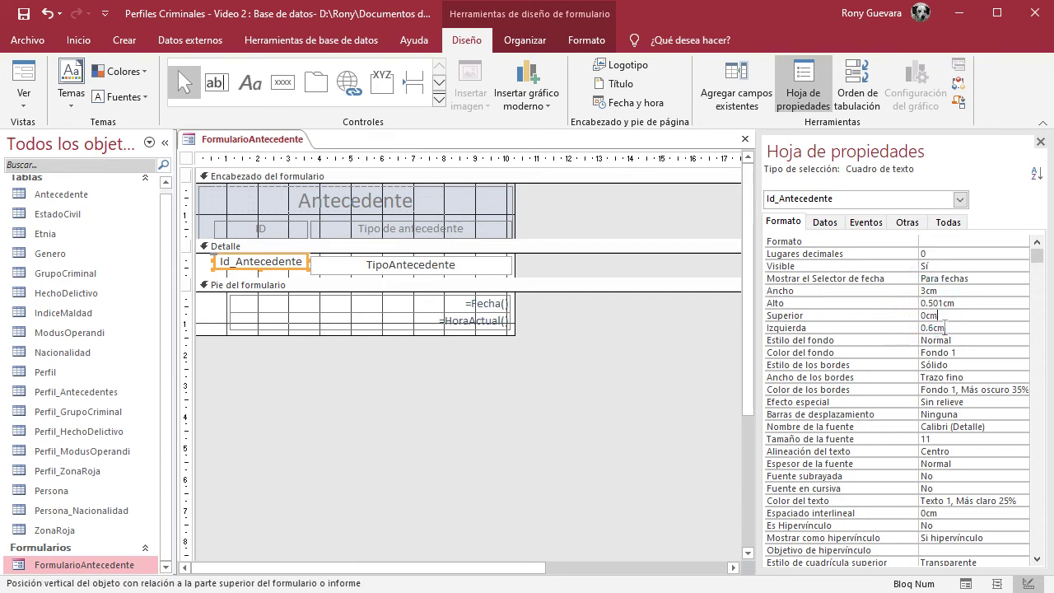
click(935, 315)
click(941, 327)
double_click(940, 328)
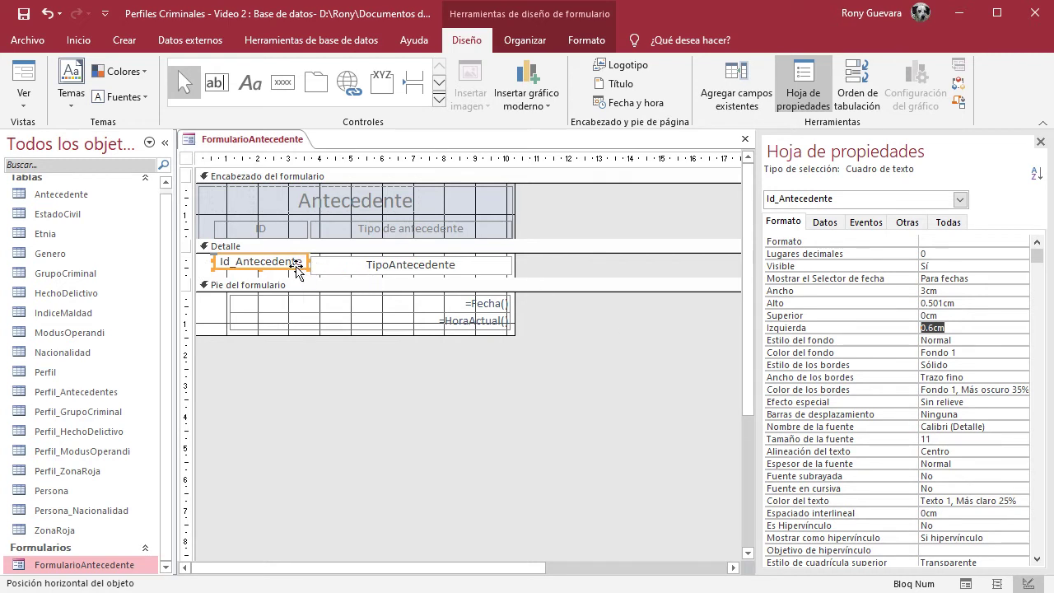
drag(297, 270, 280, 270)
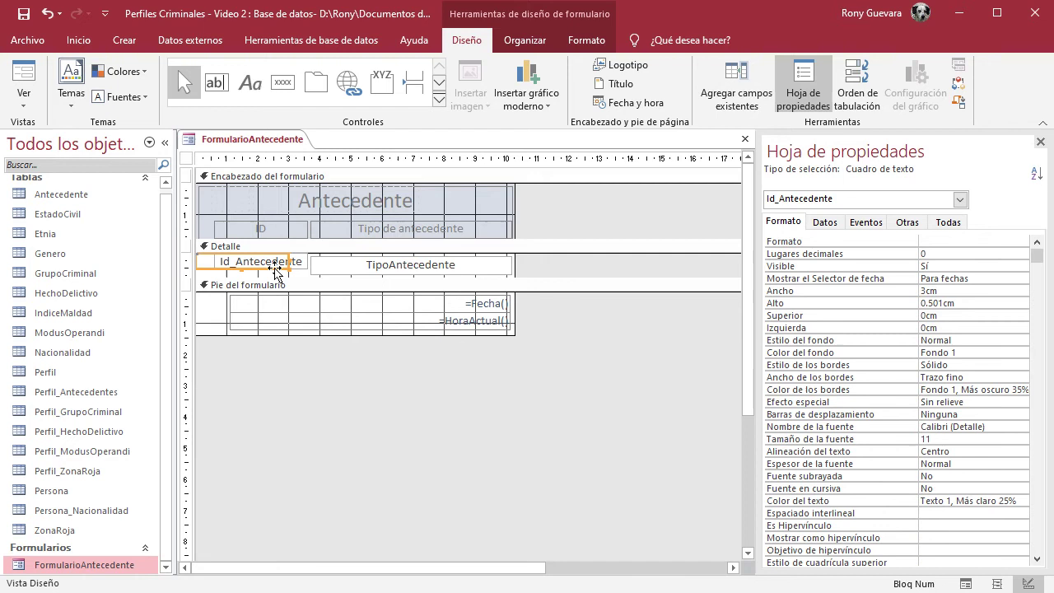
click(268, 264)
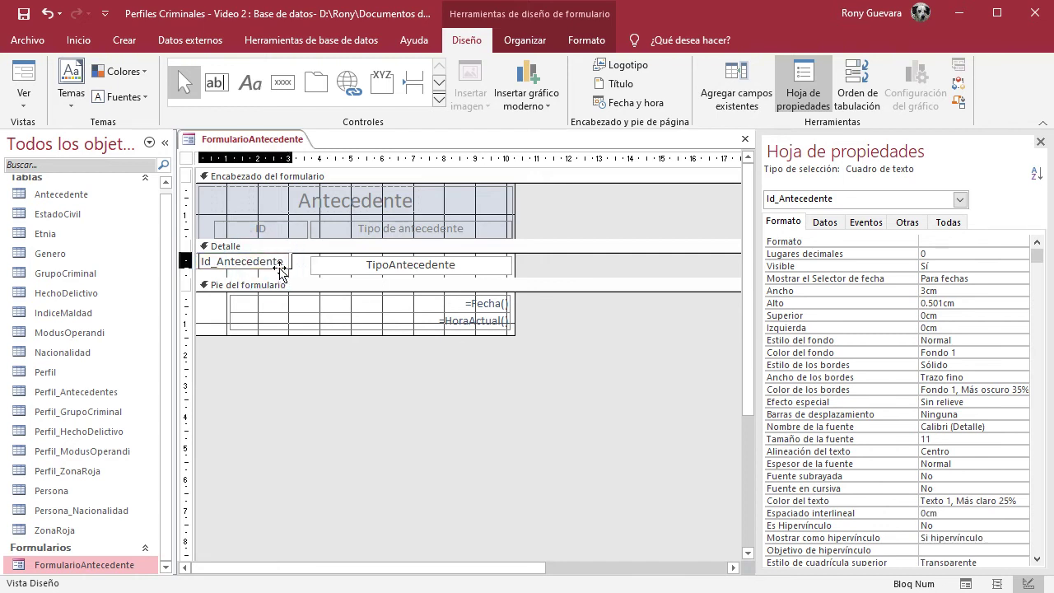
click(282, 271)
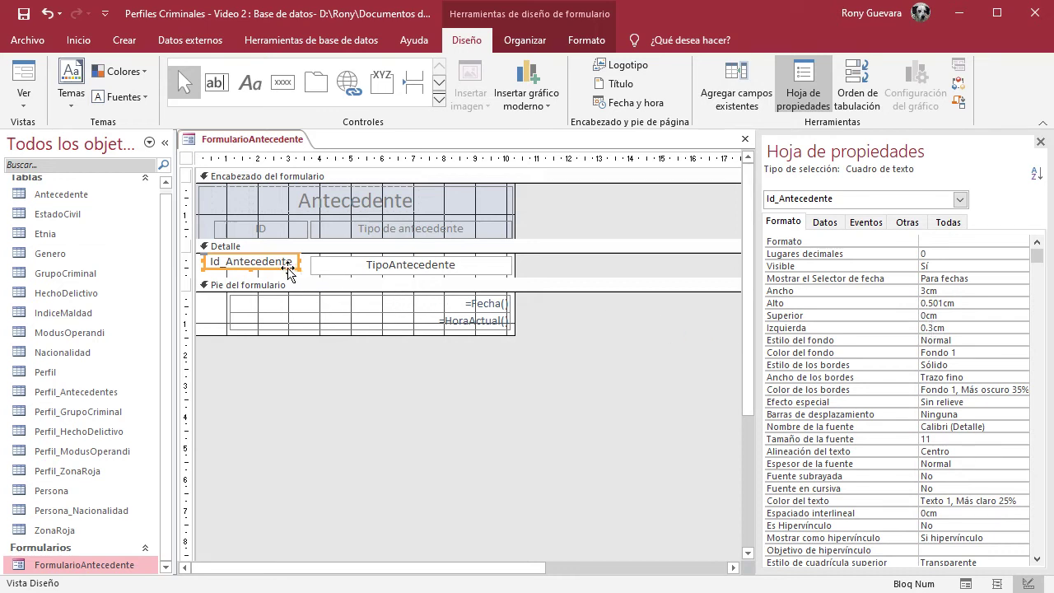
drag(293, 269, 298, 273)
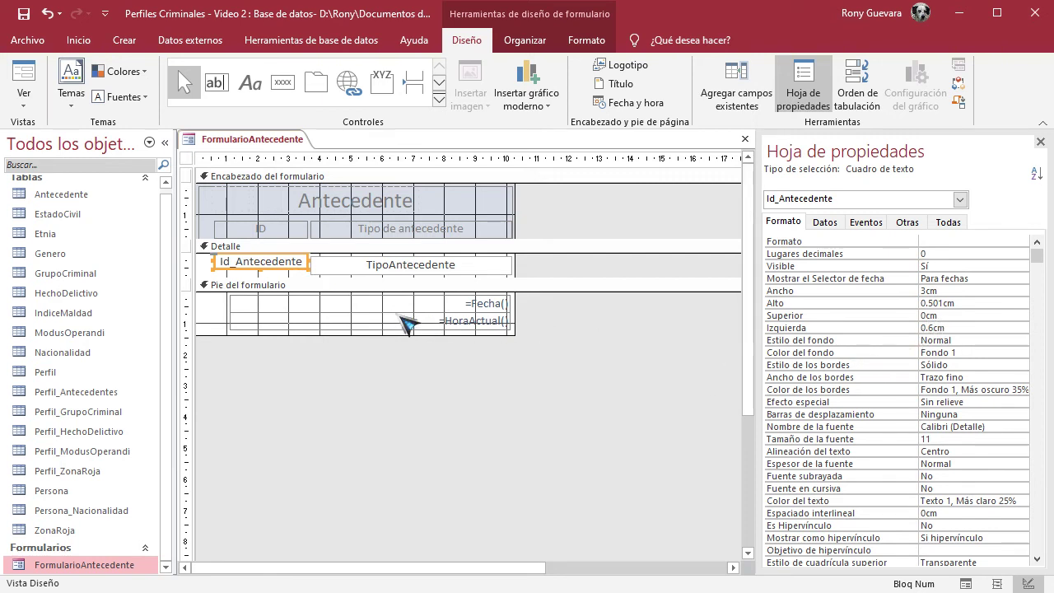
Move the TipoAntecedente text box to Superior 0 cm in the Detalle section and set its height to 0.5 cm.
click(350, 267)
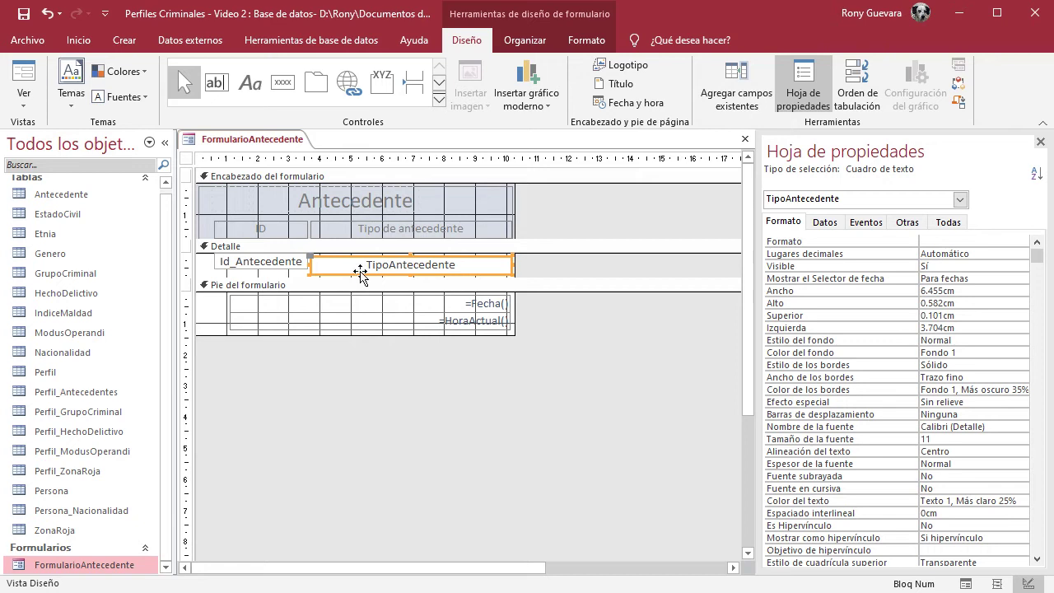
click(356, 265)
drag(364, 275, 370, 270)
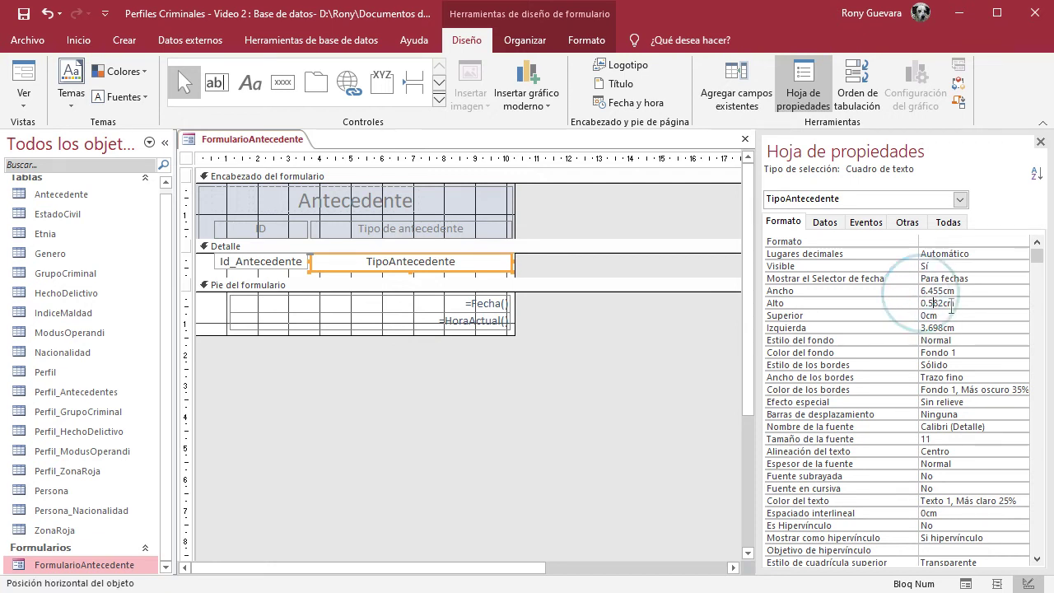
click(901, 303)
text(0.5)
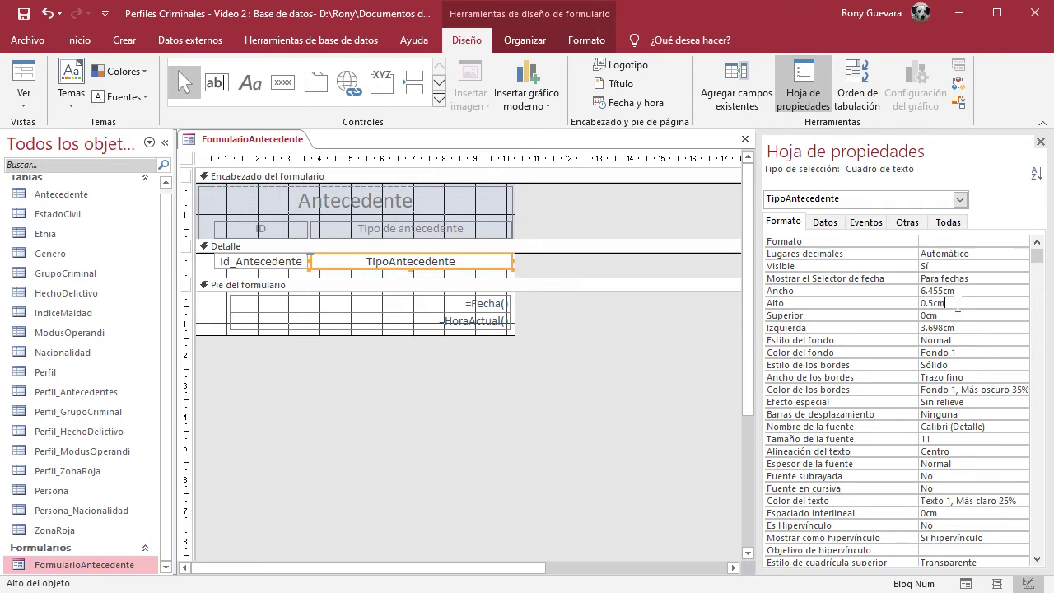
key(Return)
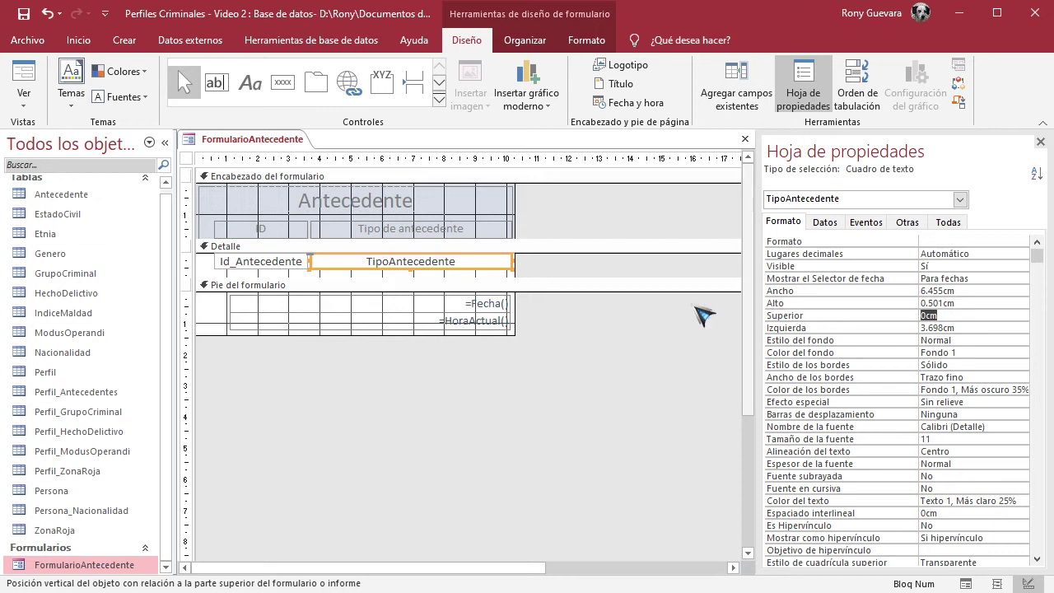
Try the Transparente background style on the Id_Antecedente text box and restore it to Normal.
click(294, 263)
click(341, 265)
click(289, 264)
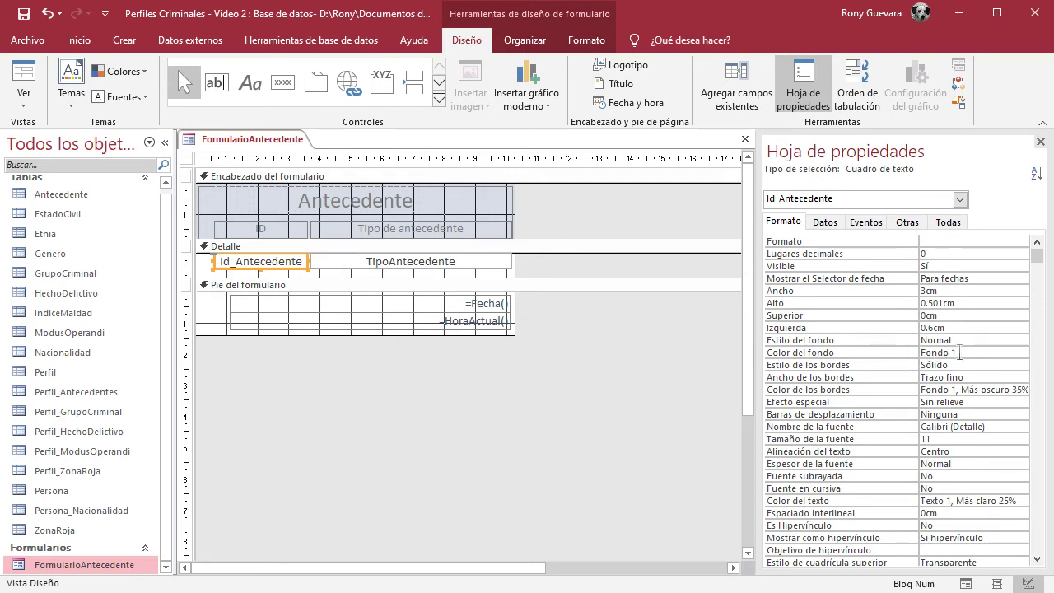
click(944, 323)
click(1014, 340)
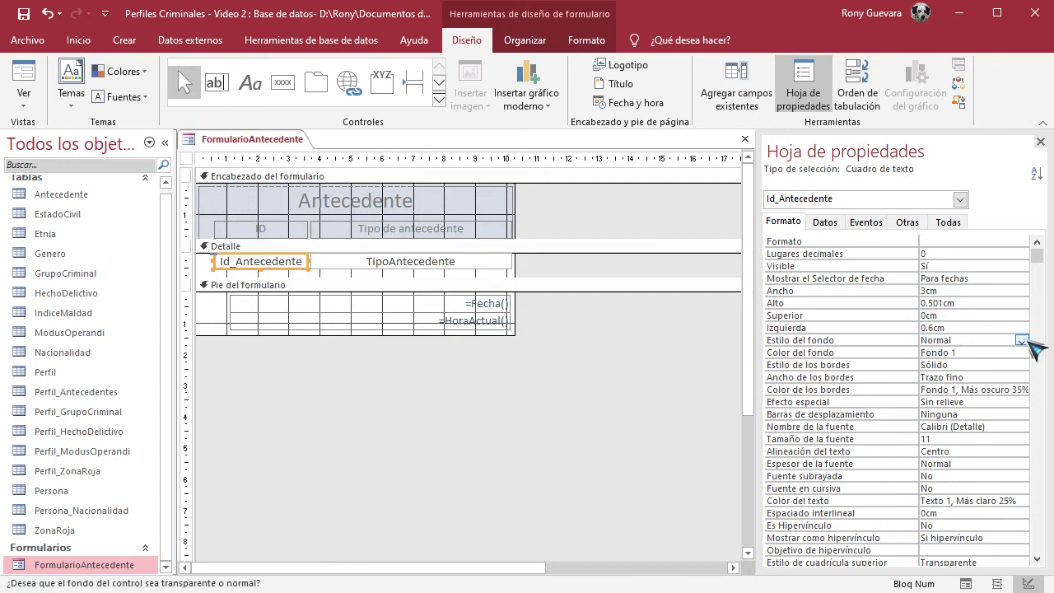
click(1022, 341)
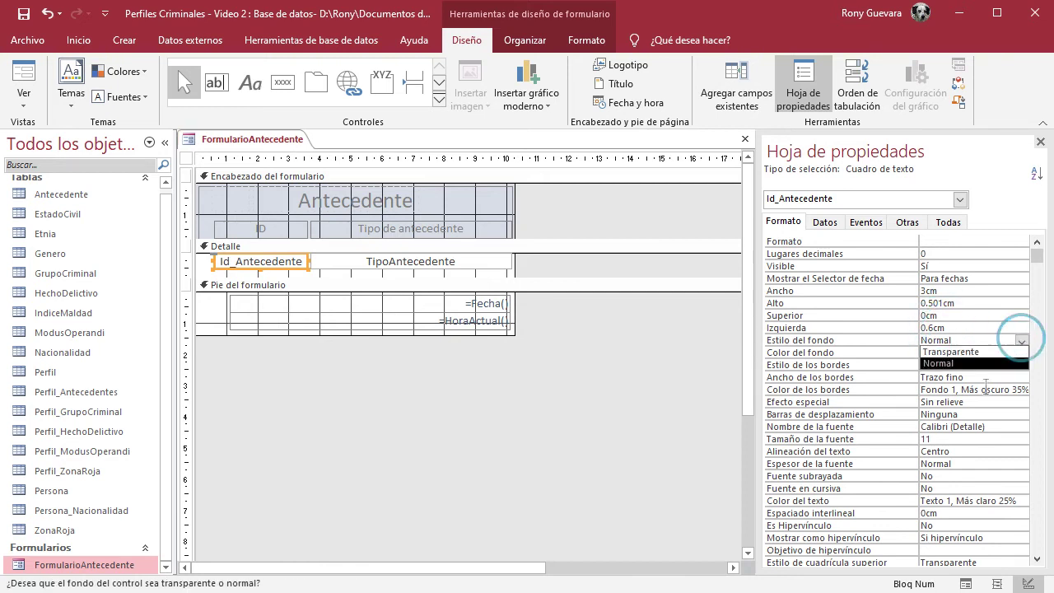
click(983, 353)
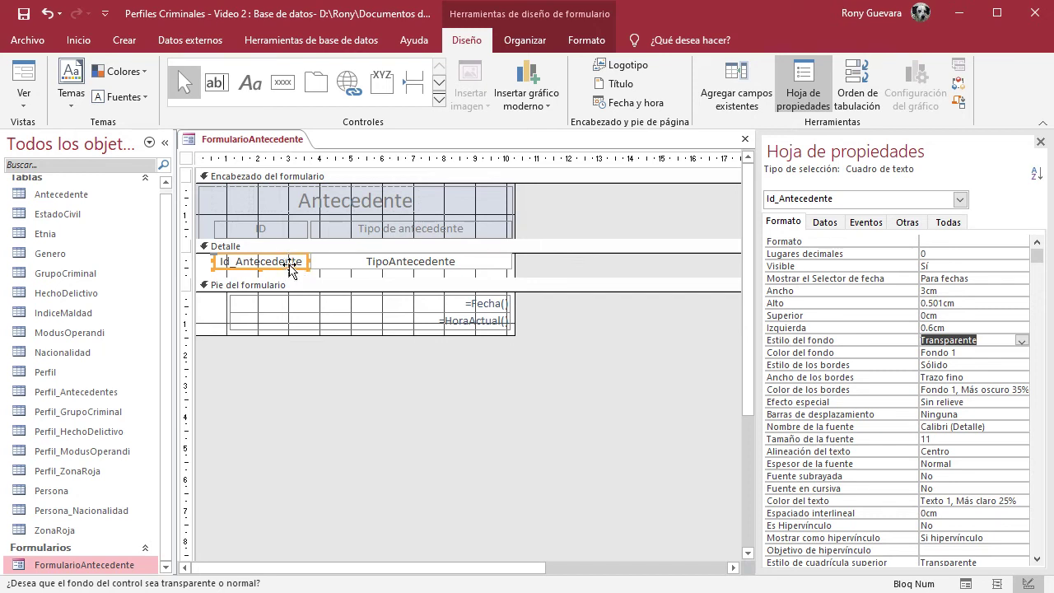
click(1021, 340)
click(999, 363)
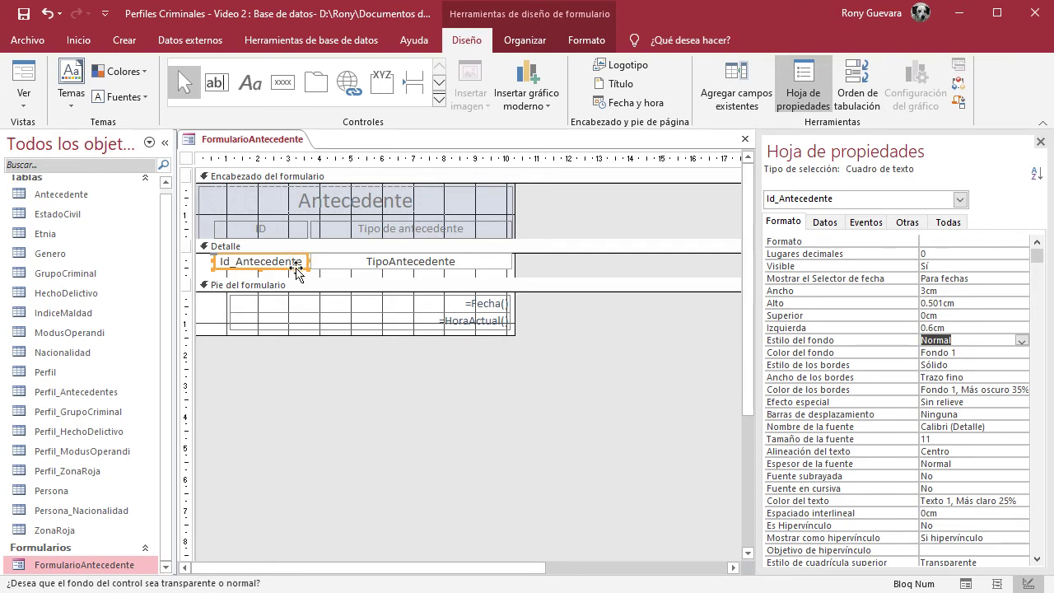
Try Texto claro as the background colour of the Id_Antecedente text box, and replace it with a Texto 2, Más claro theme shade.
click(958, 353)
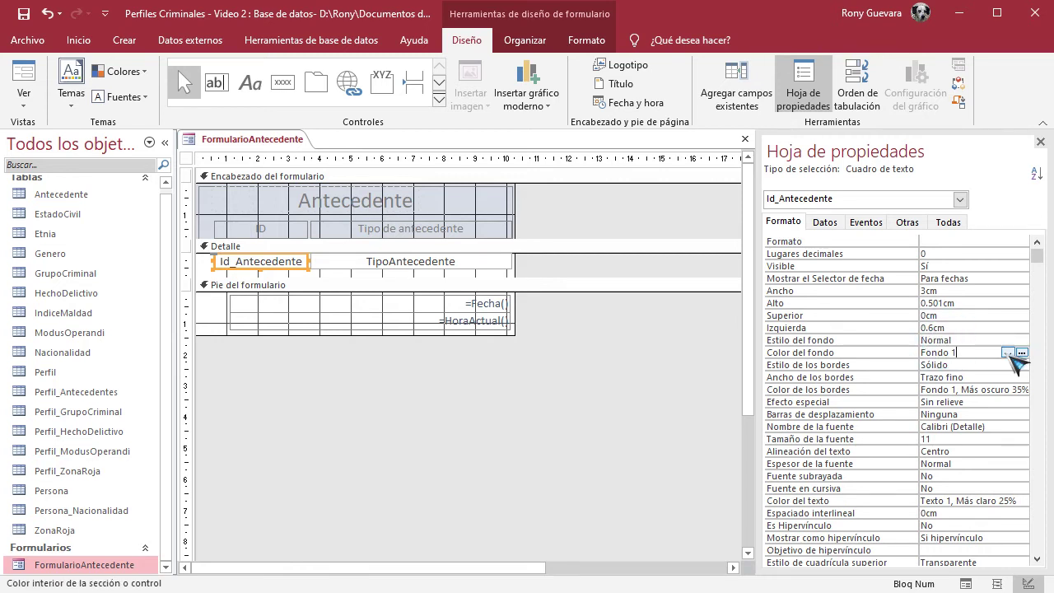
click(1008, 353)
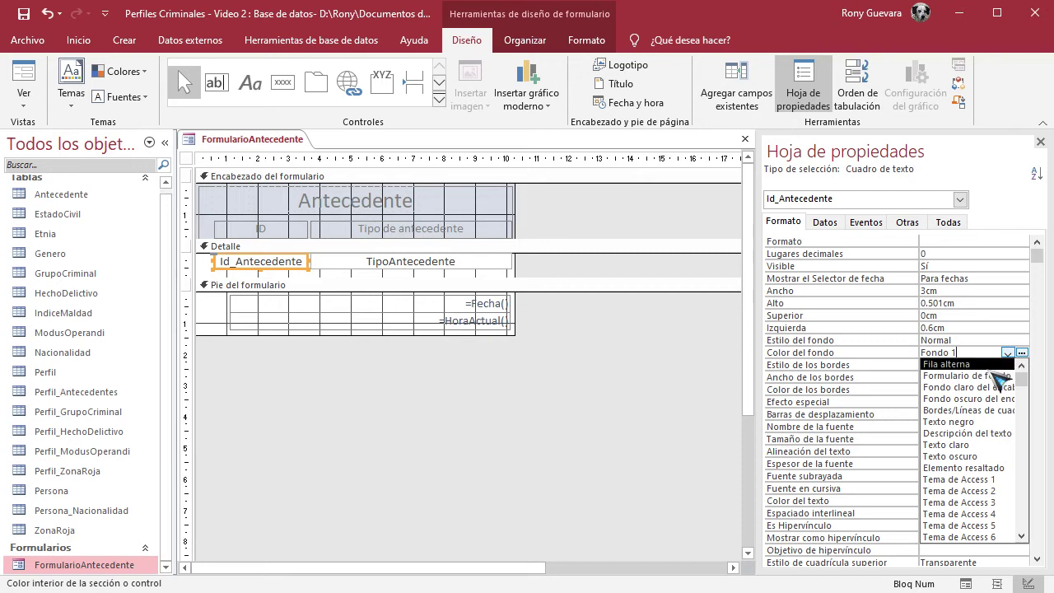
click(980, 446)
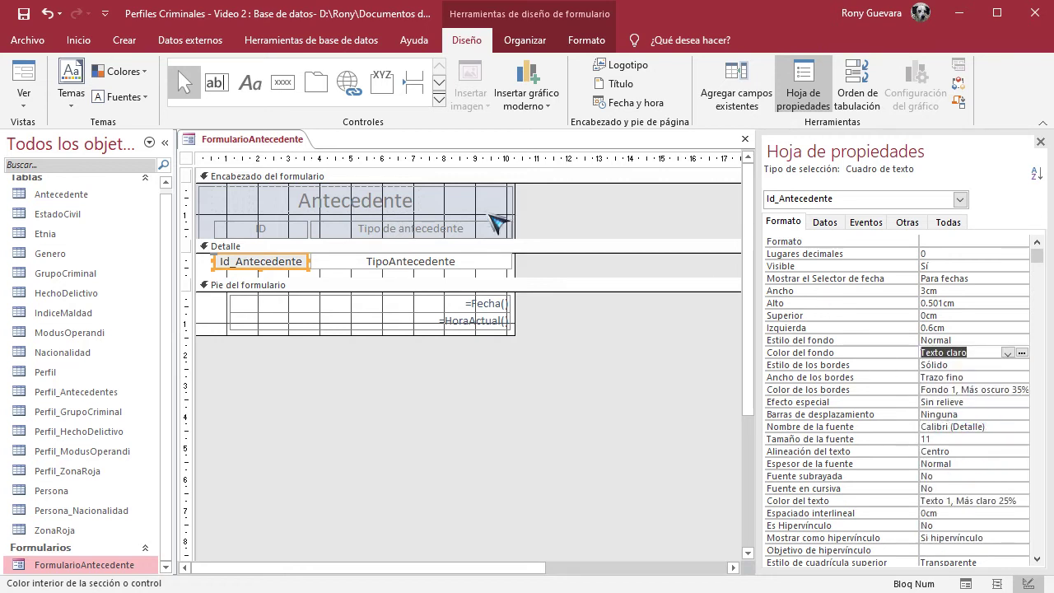
click(1021, 352)
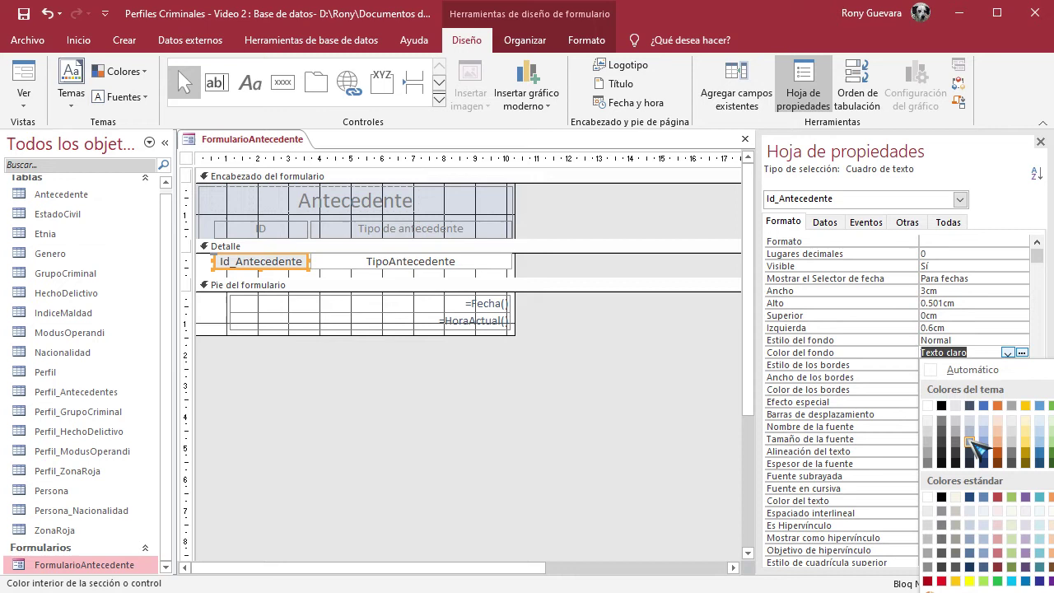
click(971, 432)
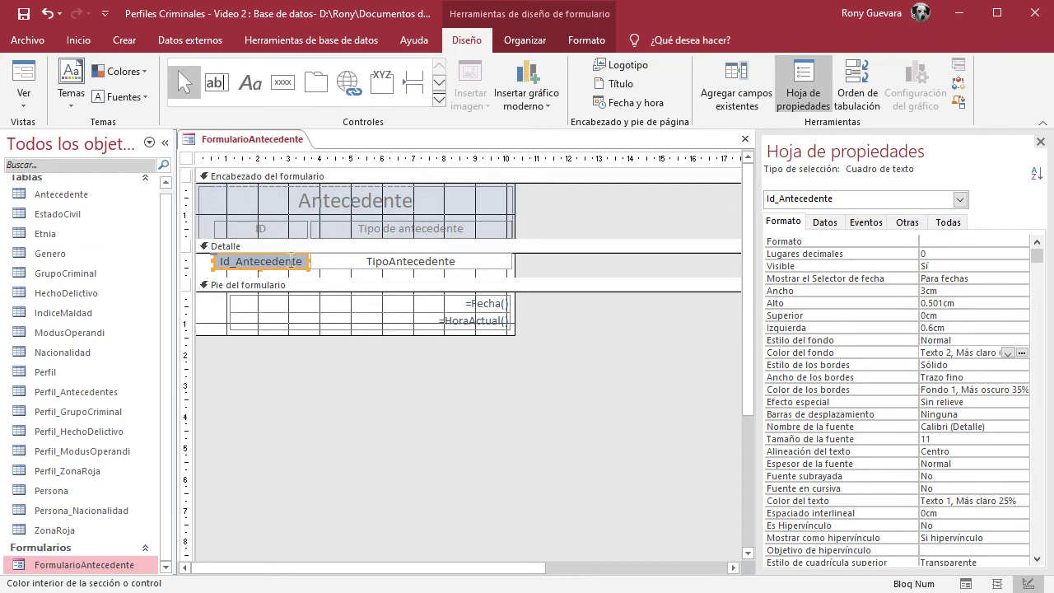
Set the background colour of the Id_Antecedente text box to Fondo 1, matching the TipoAntecedente text box.
click(1009, 353)
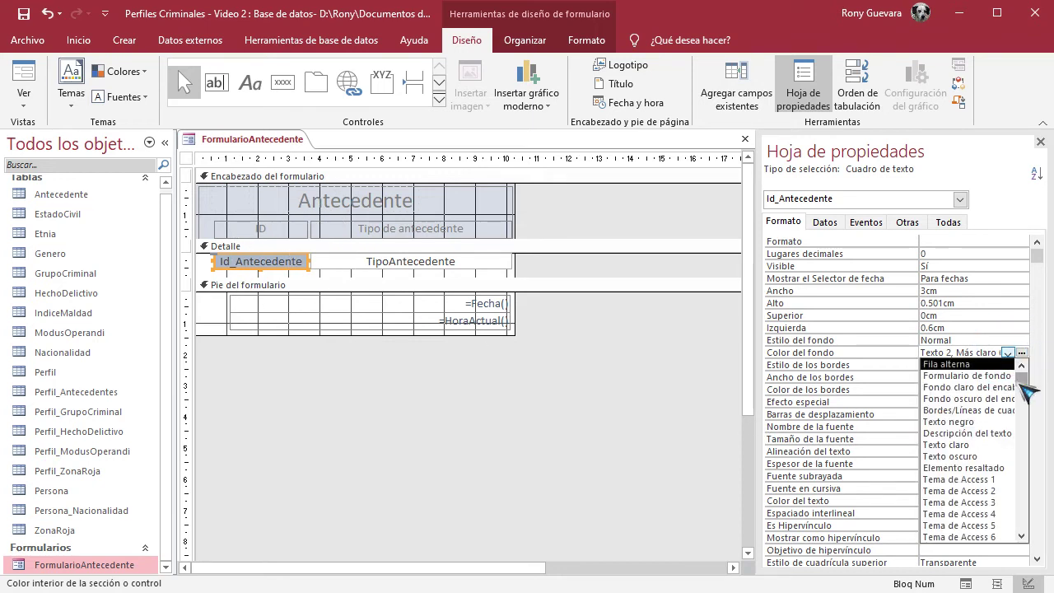
mouse_move(1023, 384)
mouse_down()
mouse_move(1018, 524)
mouse_move(1021, 375)
mouse_up()
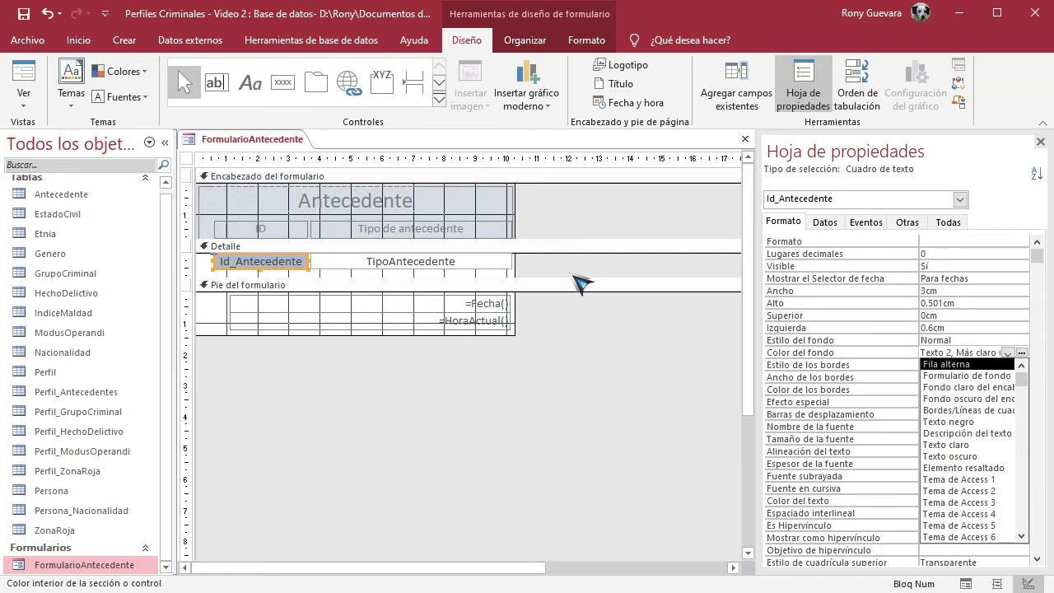
click(483, 261)
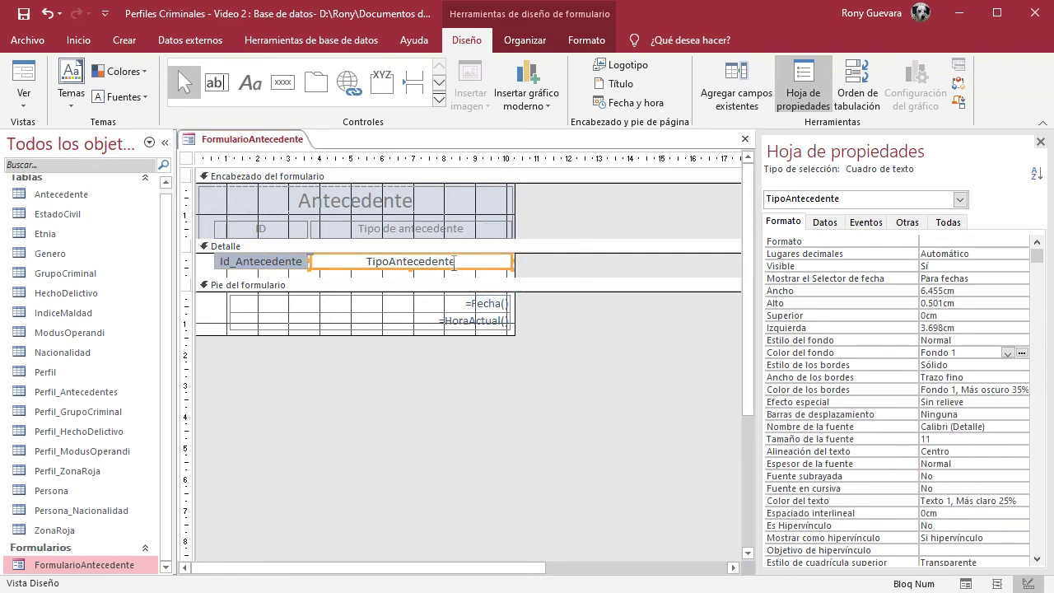
click(287, 264)
click(977, 352)
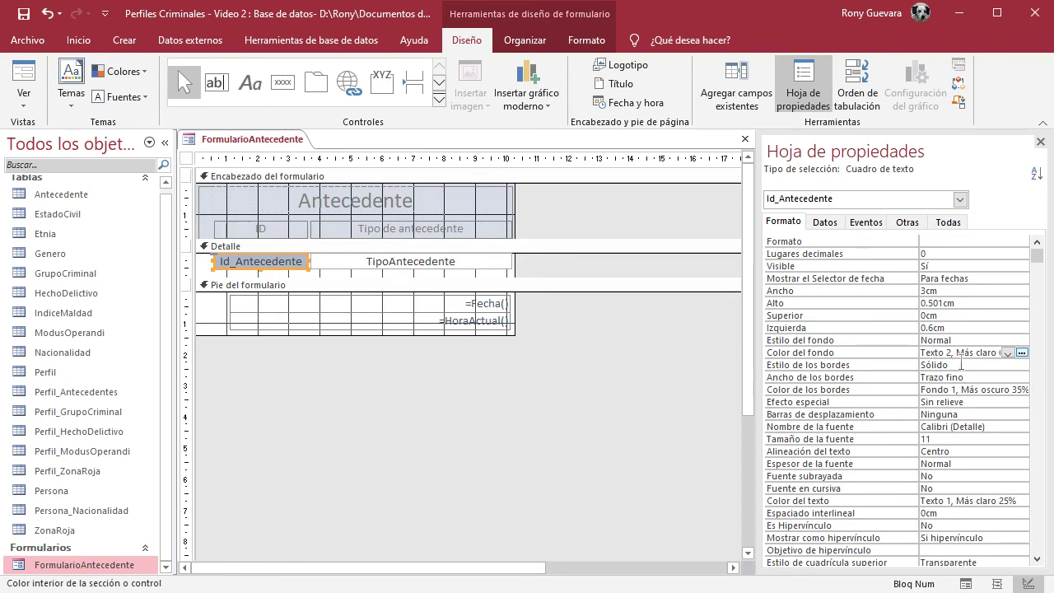
key(F2)
text(Fondo 1)
key(Return)
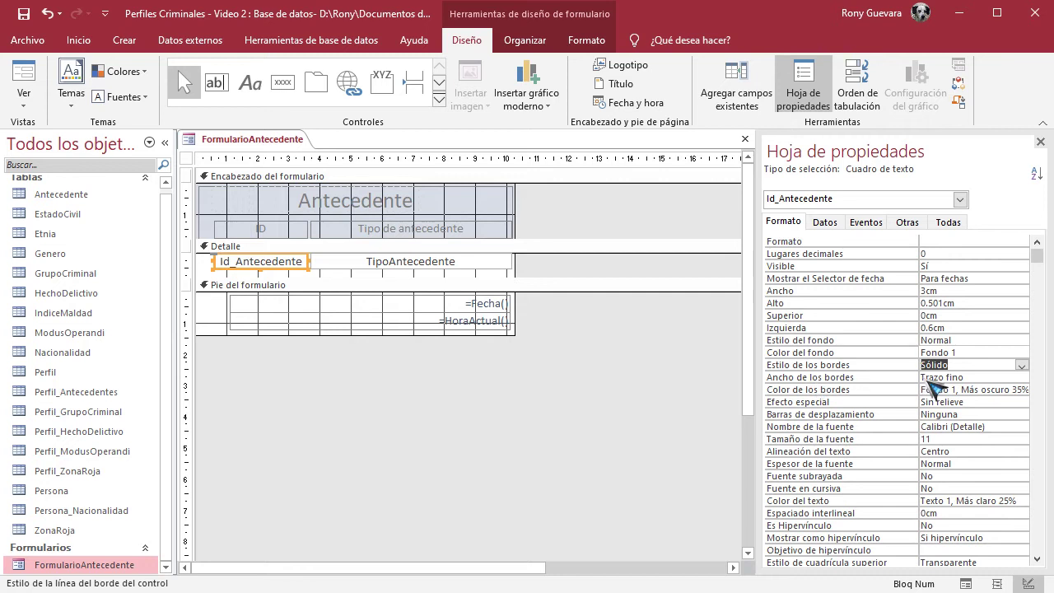
Try the Guiones border style on the Id_Antecedente text box and restore it to Sólido.
click(962, 364)
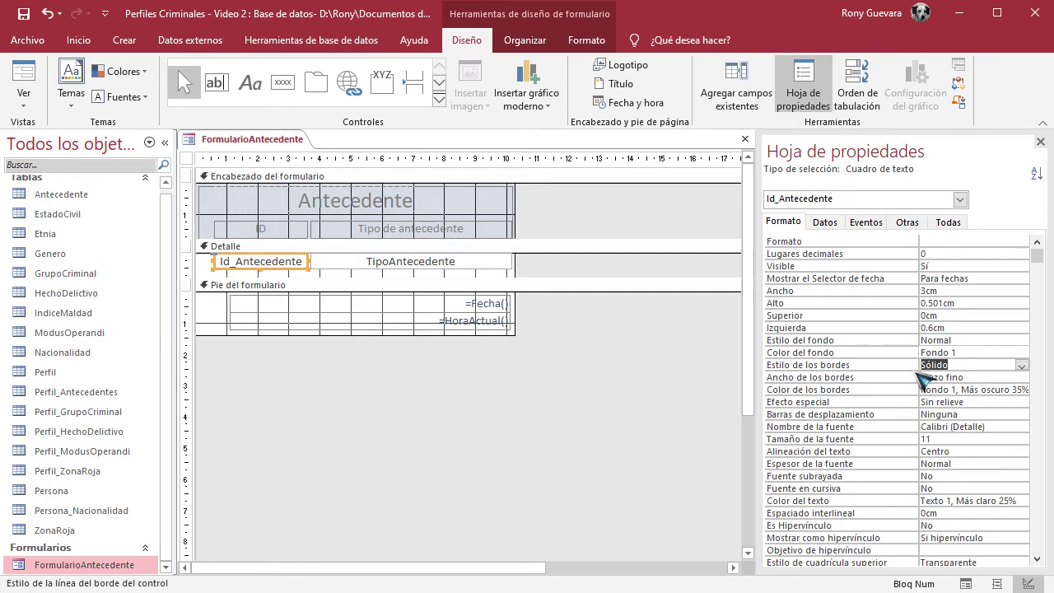
click(1021, 365)
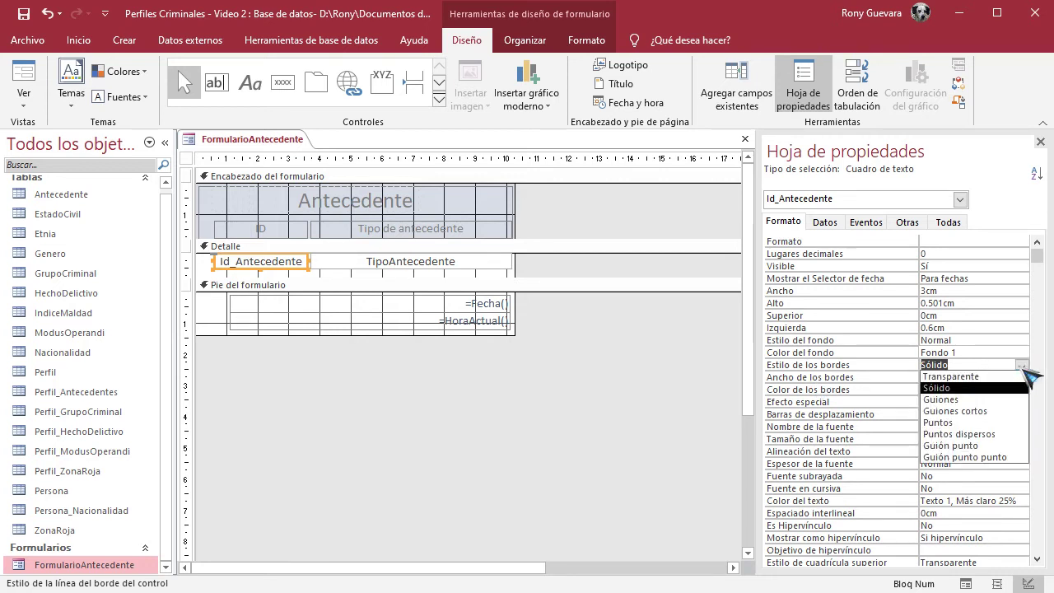
click(982, 400)
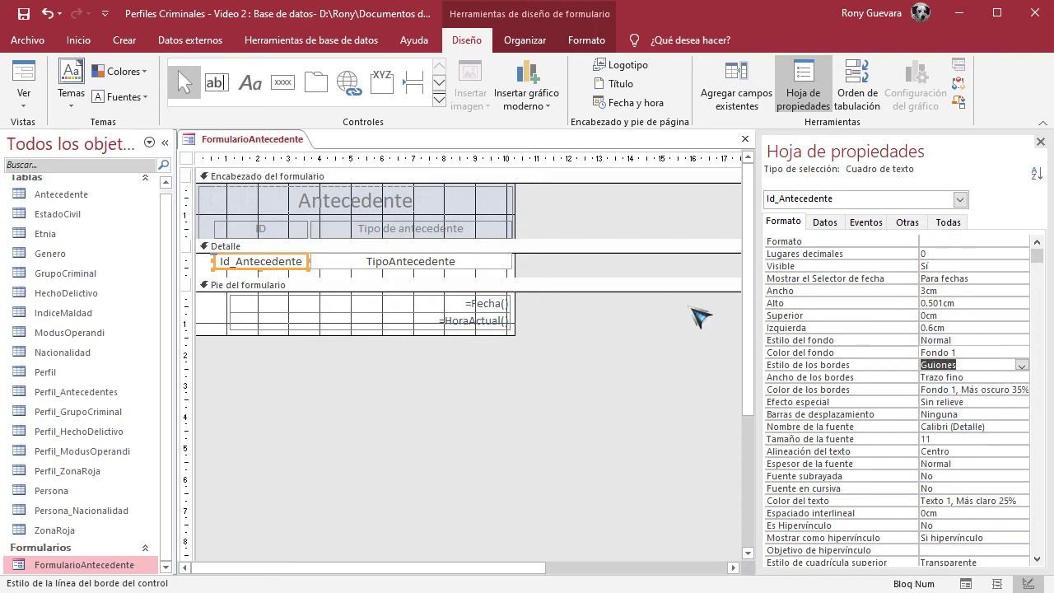
click(511, 277)
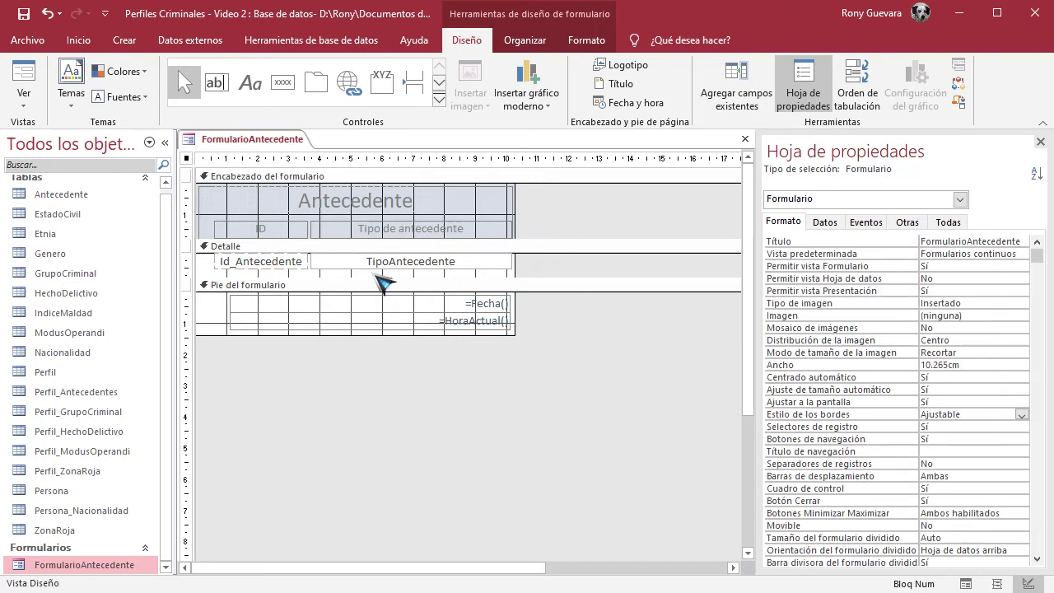
click(280, 265)
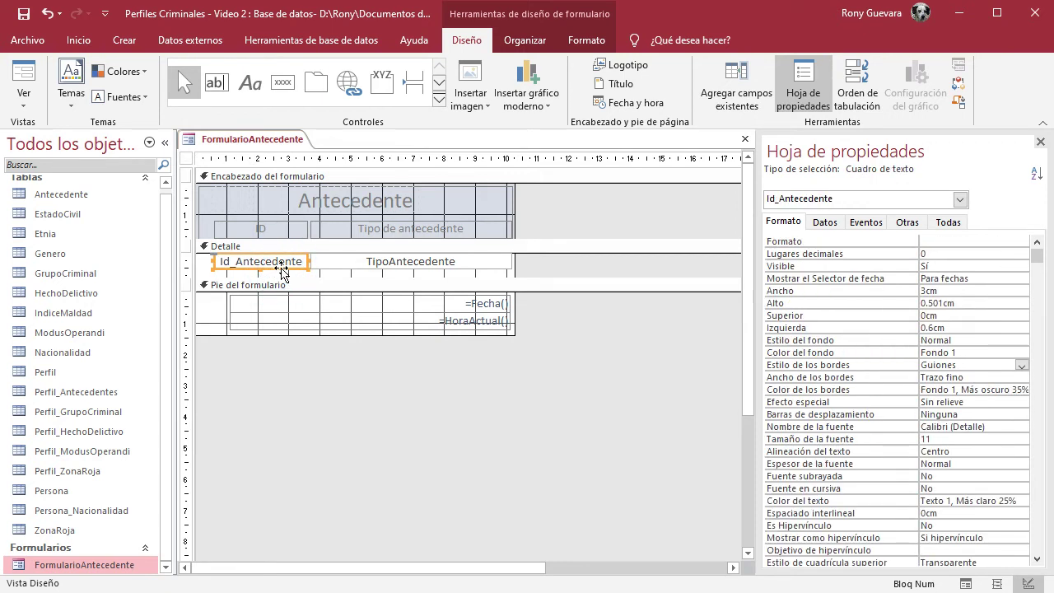
click(1022, 367)
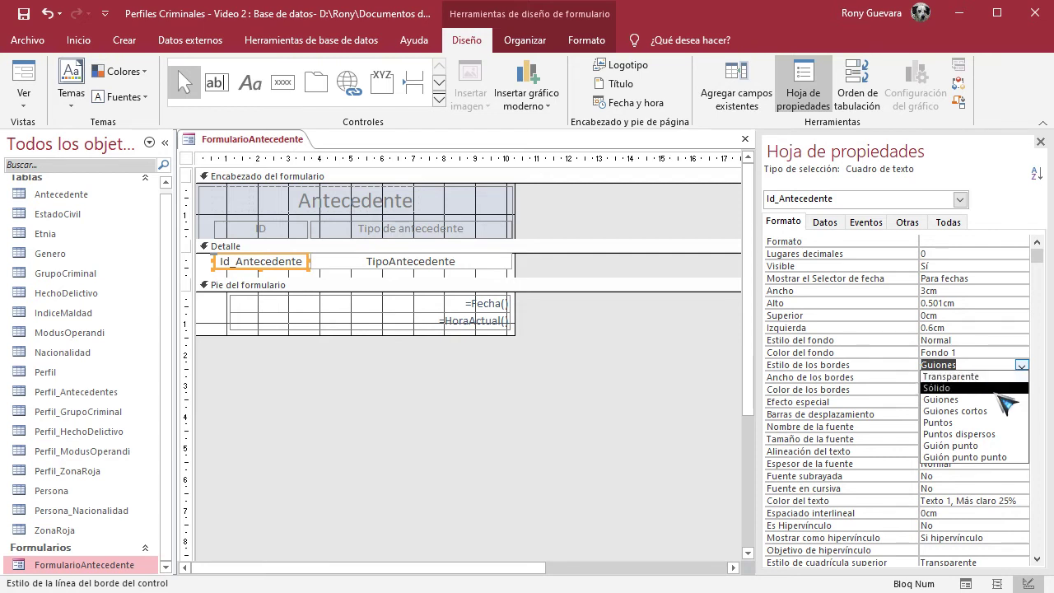
click(995, 388)
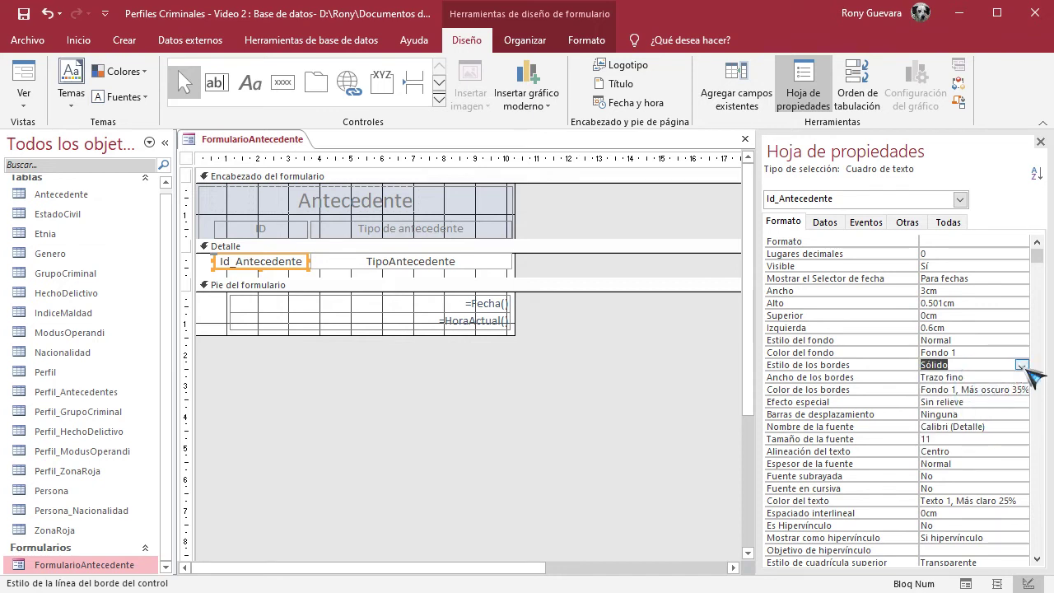
click(1023, 366)
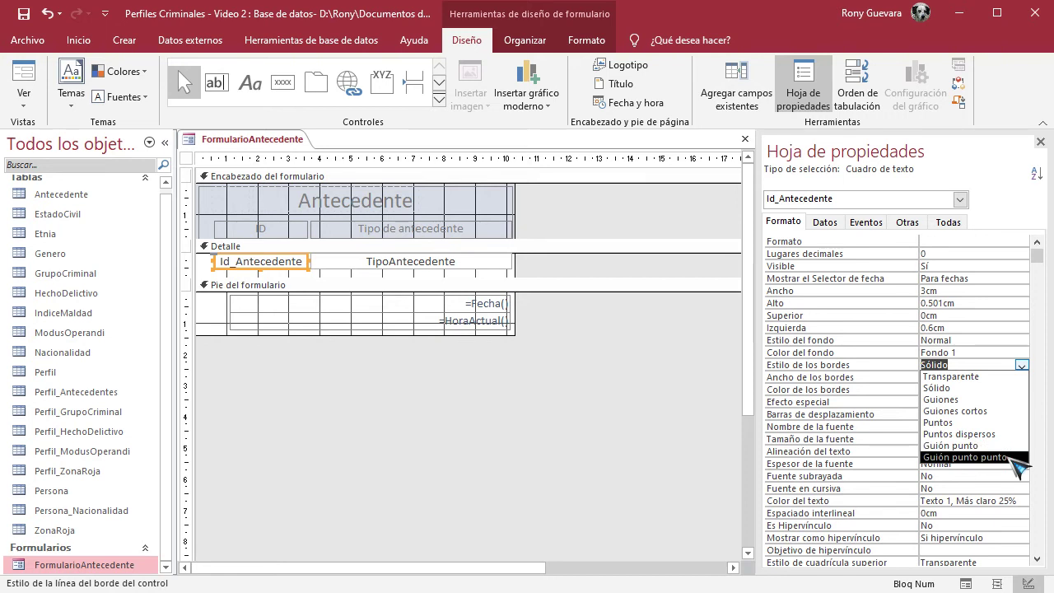
click(568, 274)
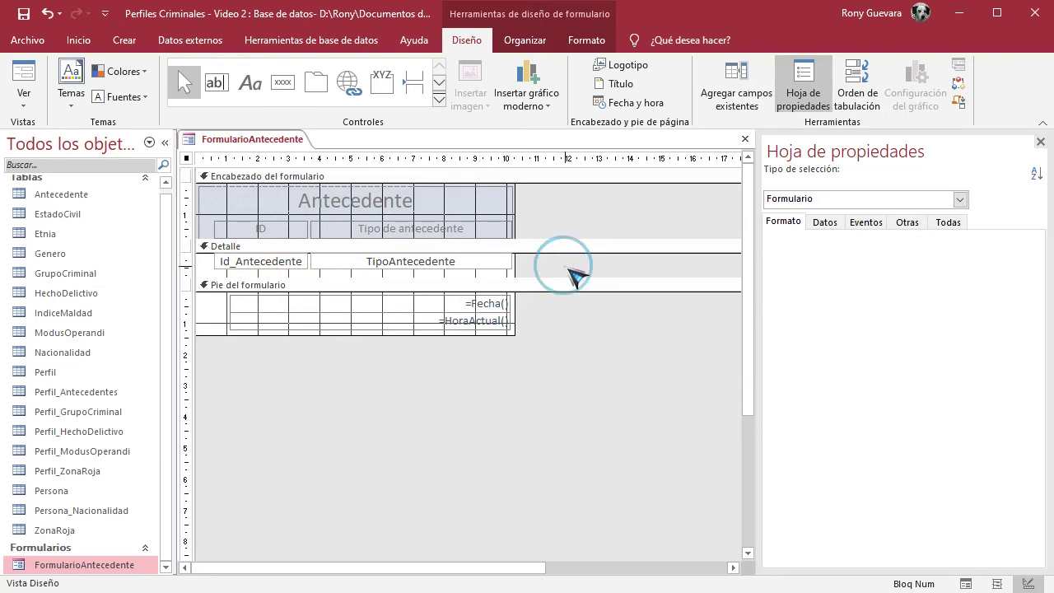
Try a 4 pt border width on the Id_Antecedente text box and restore it to Trazo fino.
click(306, 262)
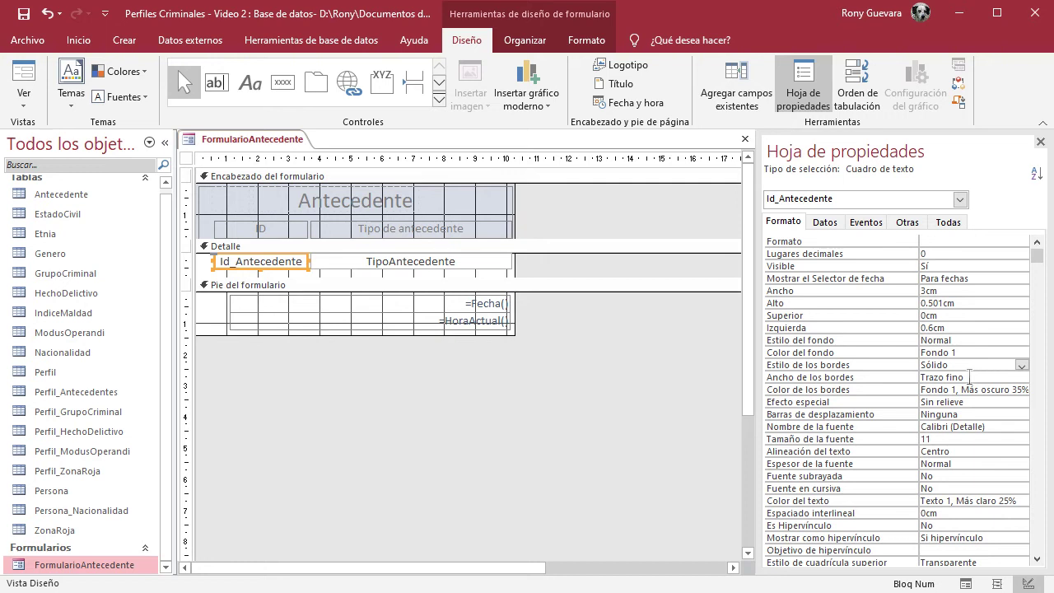
click(969, 376)
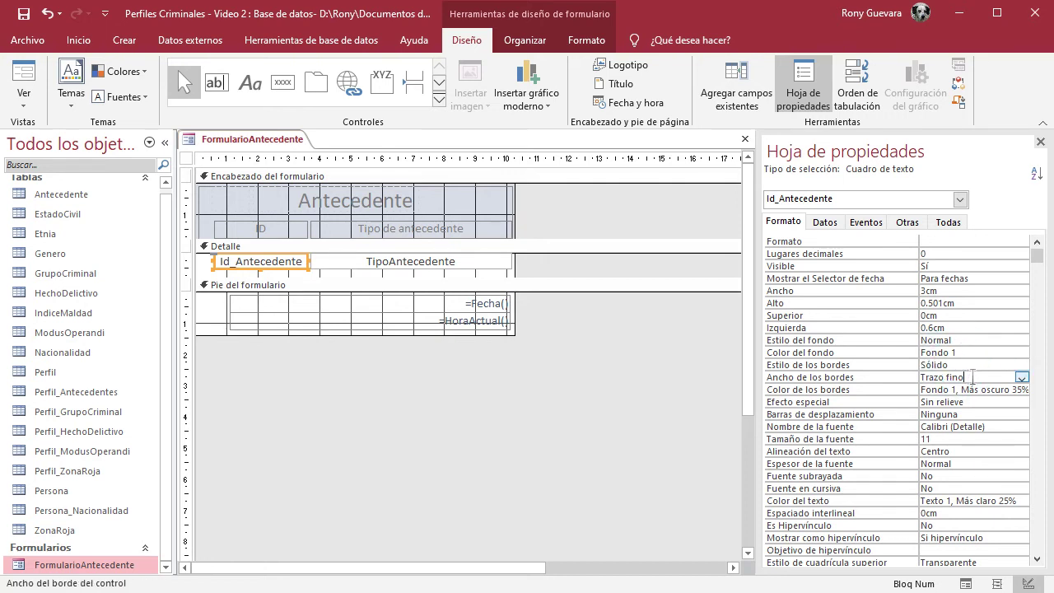
click(1023, 378)
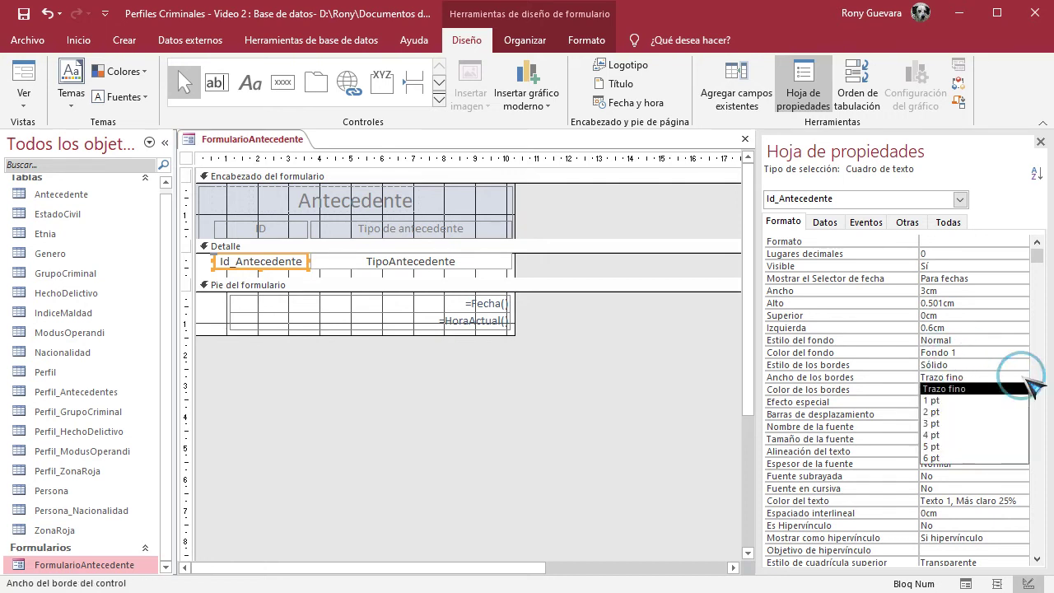
click(962, 435)
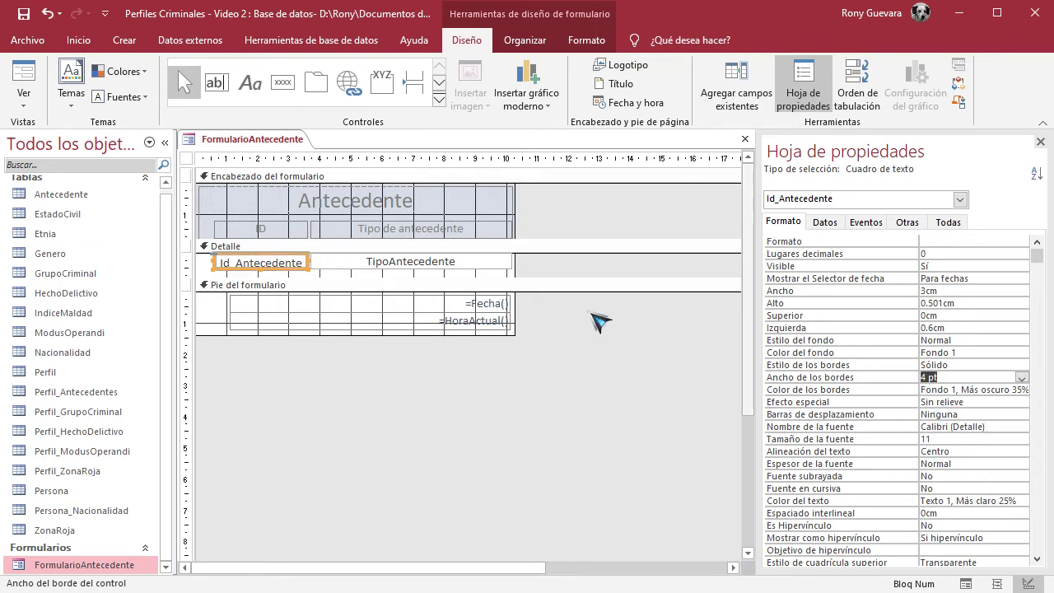
click(557, 282)
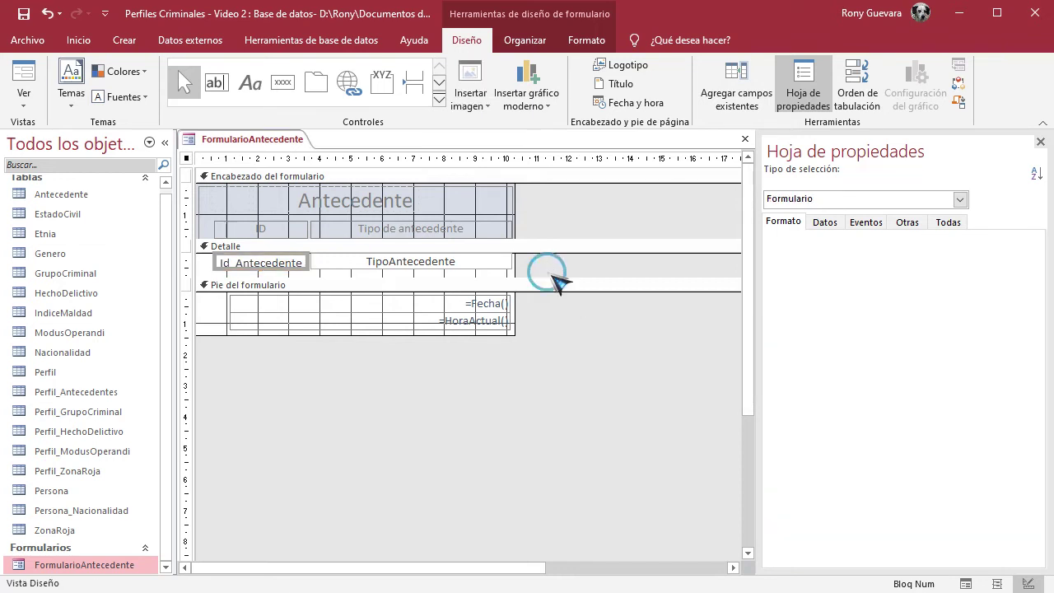
click(289, 265)
click(289, 266)
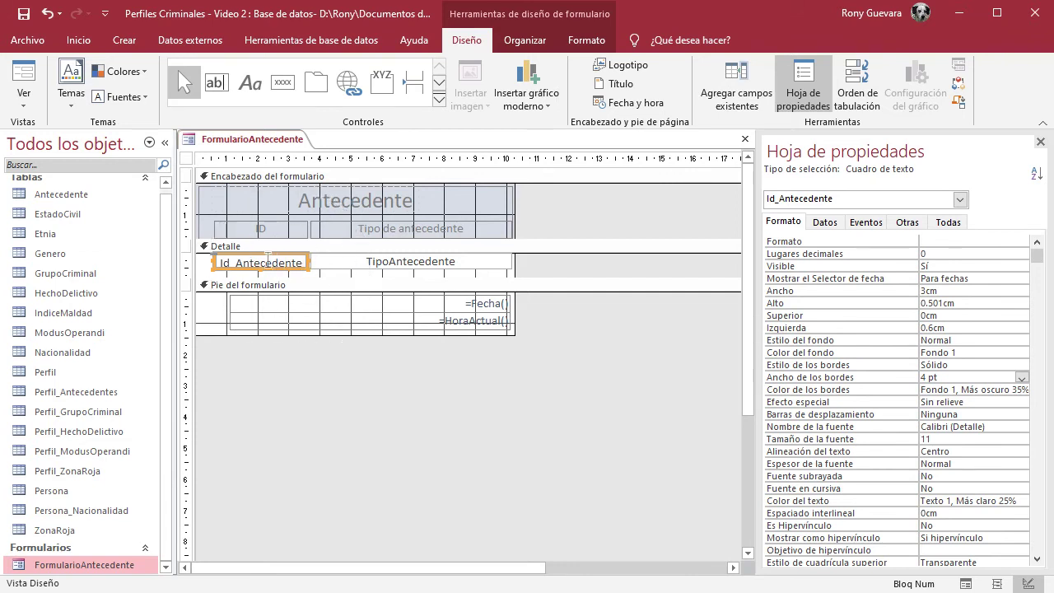
click(545, 278)
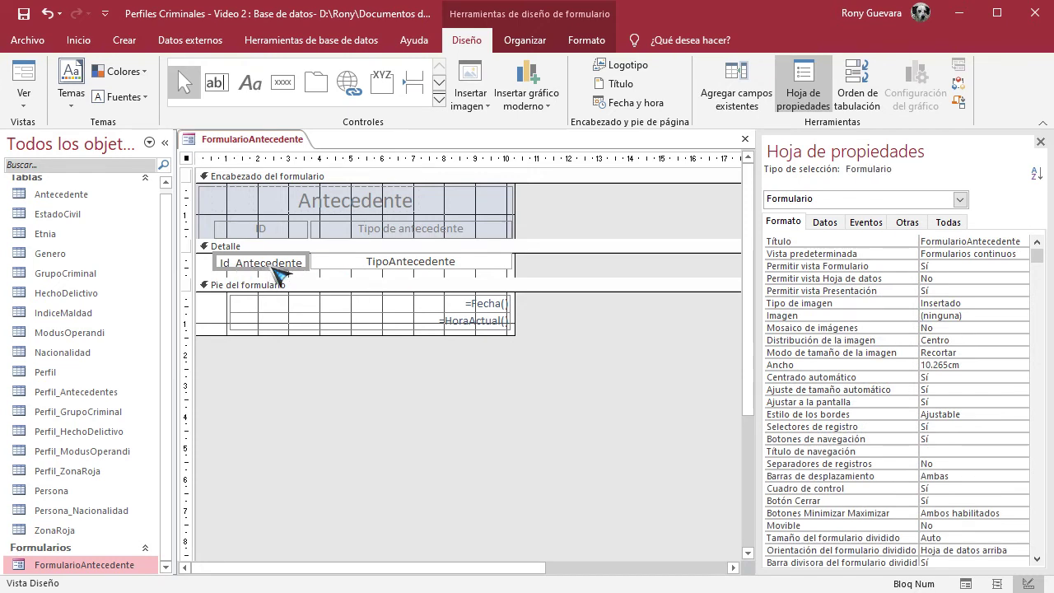
click(287, 268)
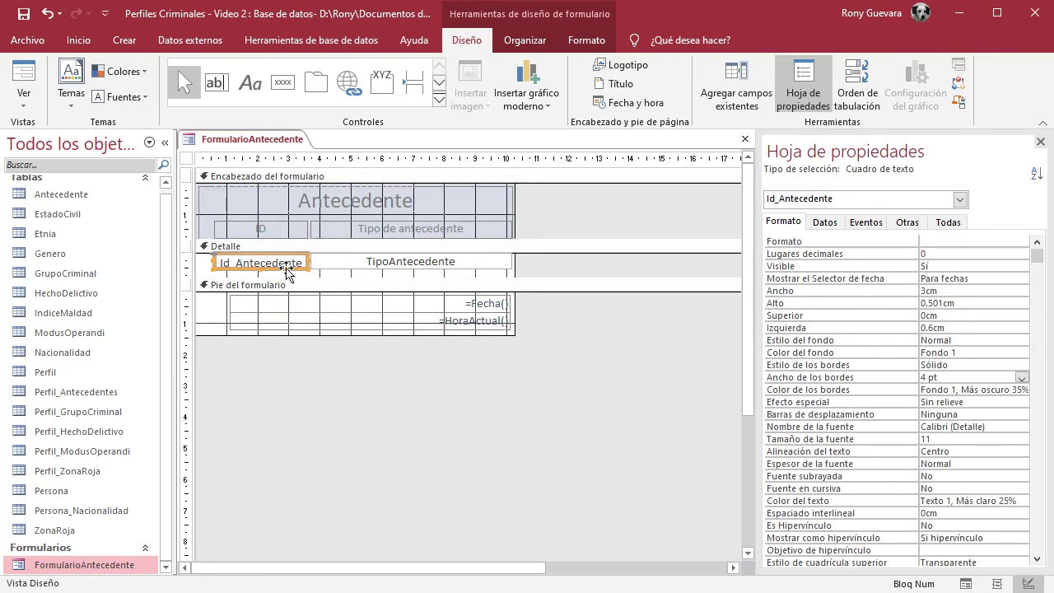
click(1022, 378)
click(974, 389)
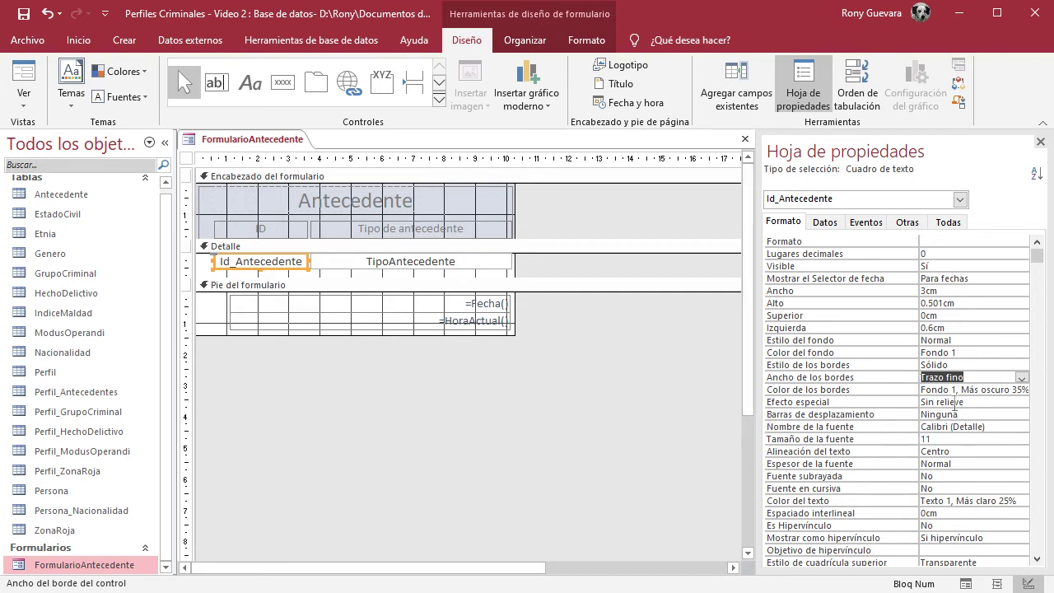
Try Texto negro as the border colour of the Id_Antecedente text box and compare it with the TipoAntecedente text box.
click(939, 389)
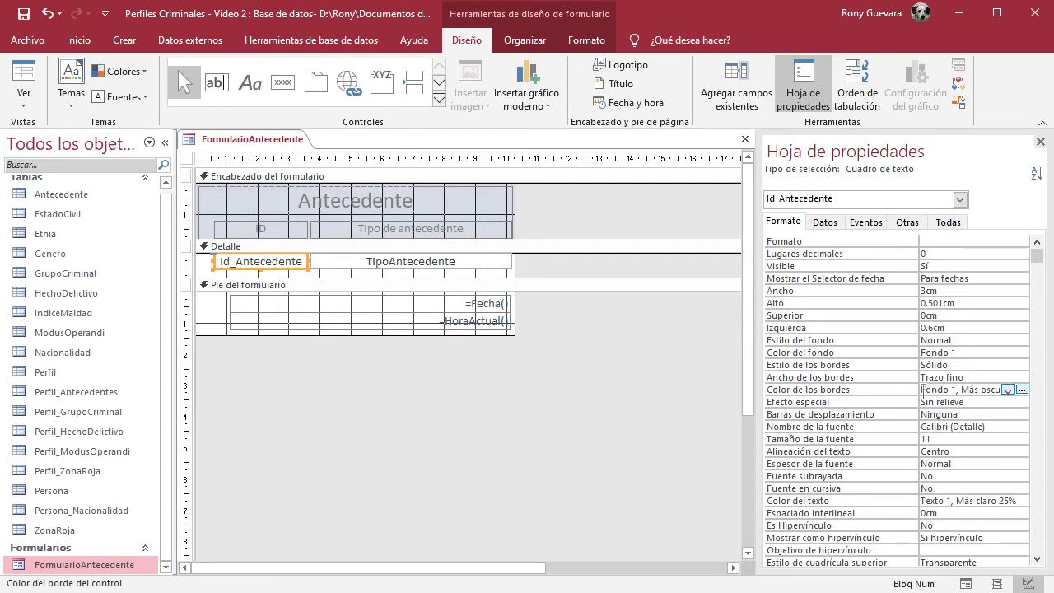
drag(922, 390, 1015, 393)
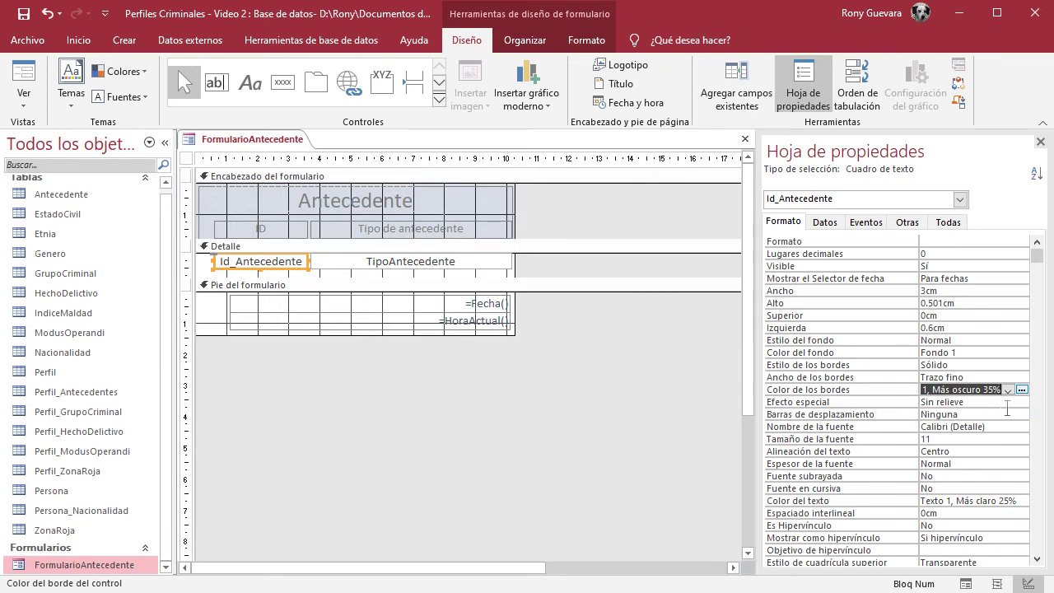
click(1008, 390)
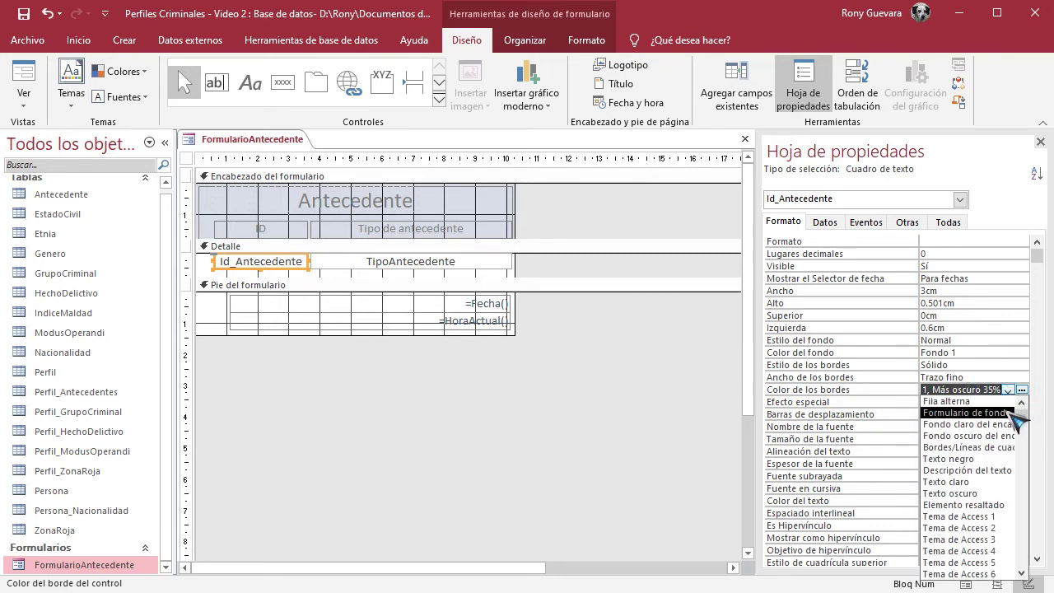
click(980, 459)
click(576, 276)
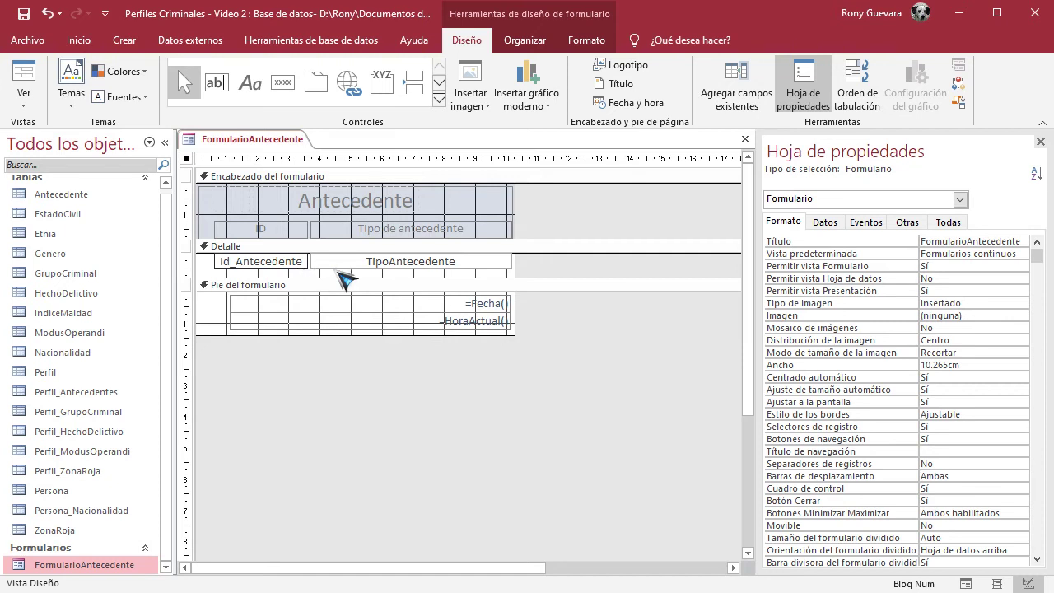
click(342, 264)
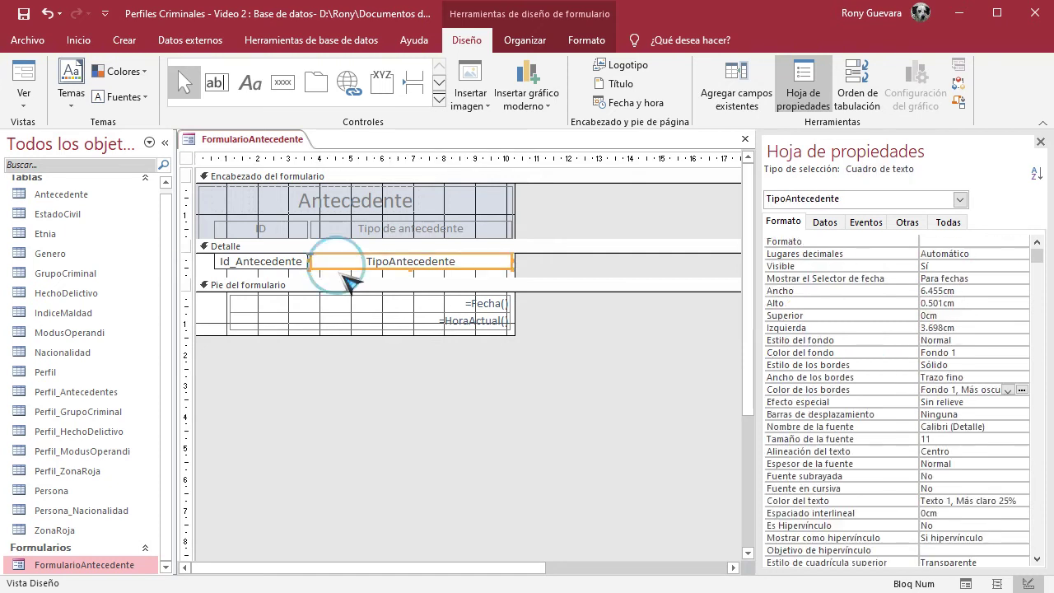
Set the border colour of the Id_Antecedente text box to the standard green #22B14C.
click(282, 268)
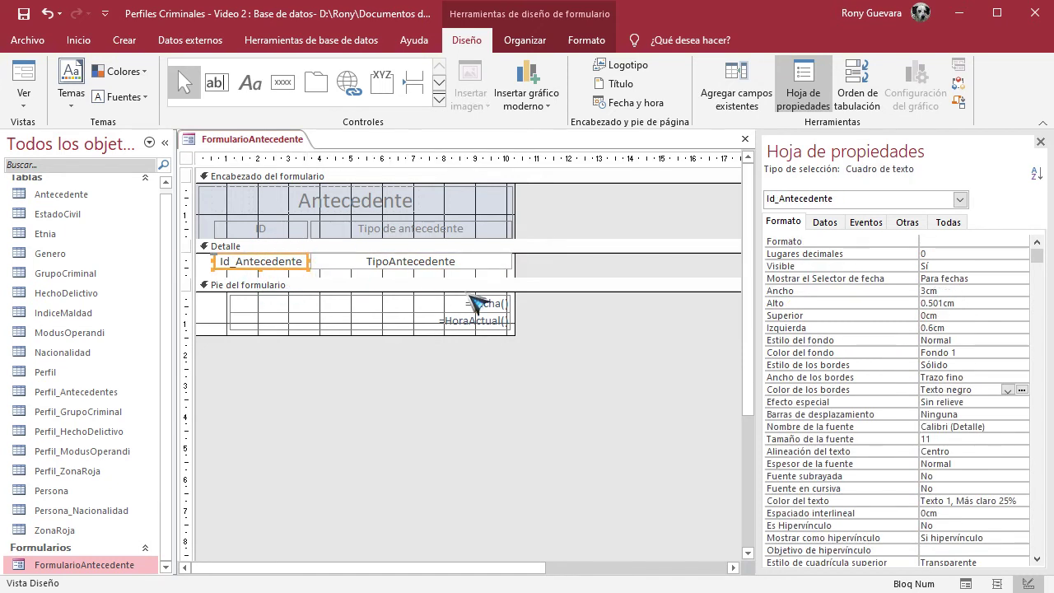
click(994, 390)
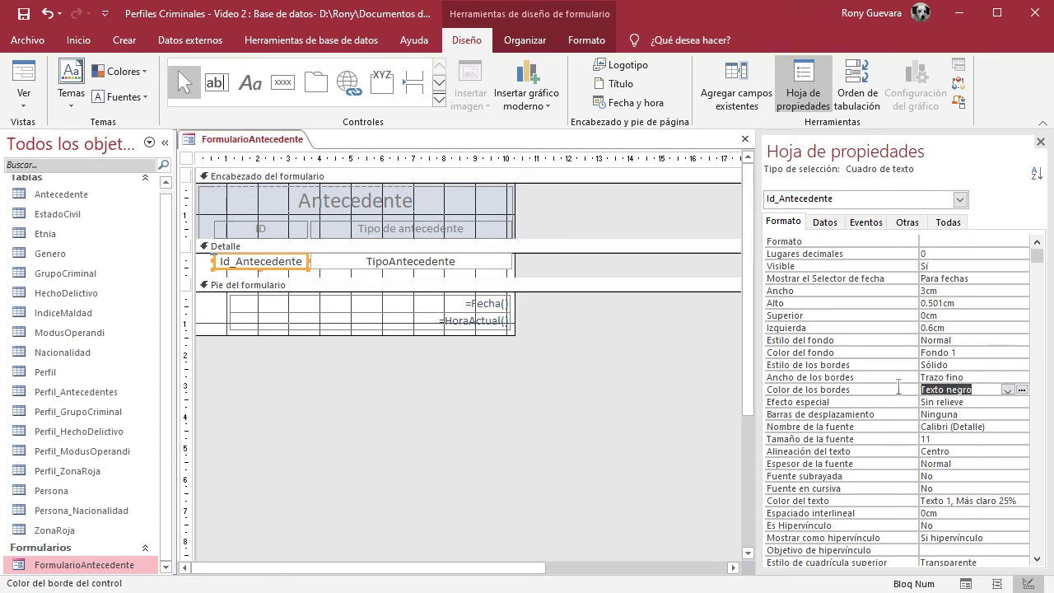
click(1022, 390)
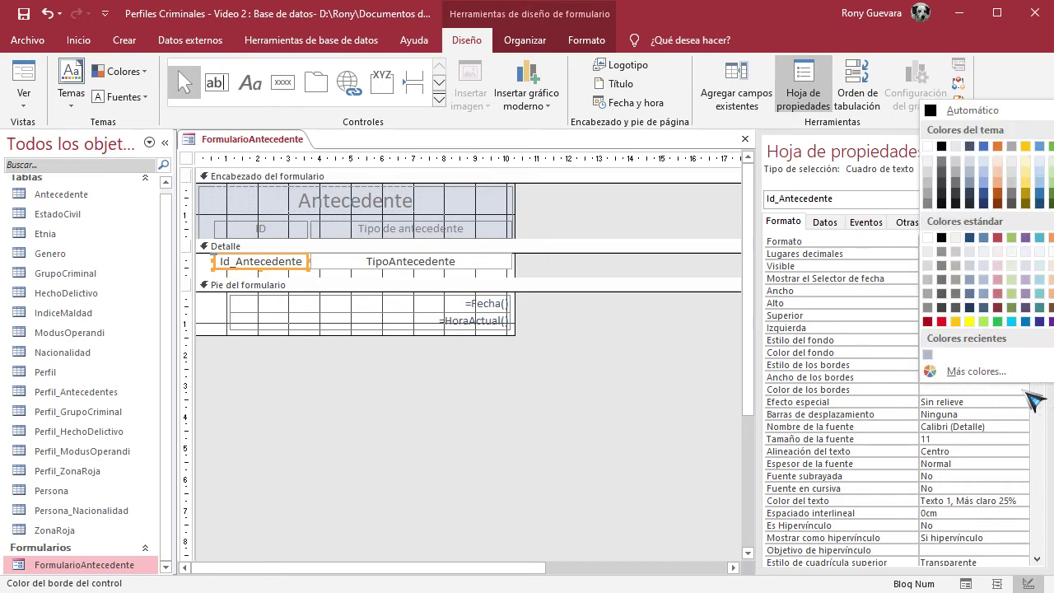
click(998, 321)
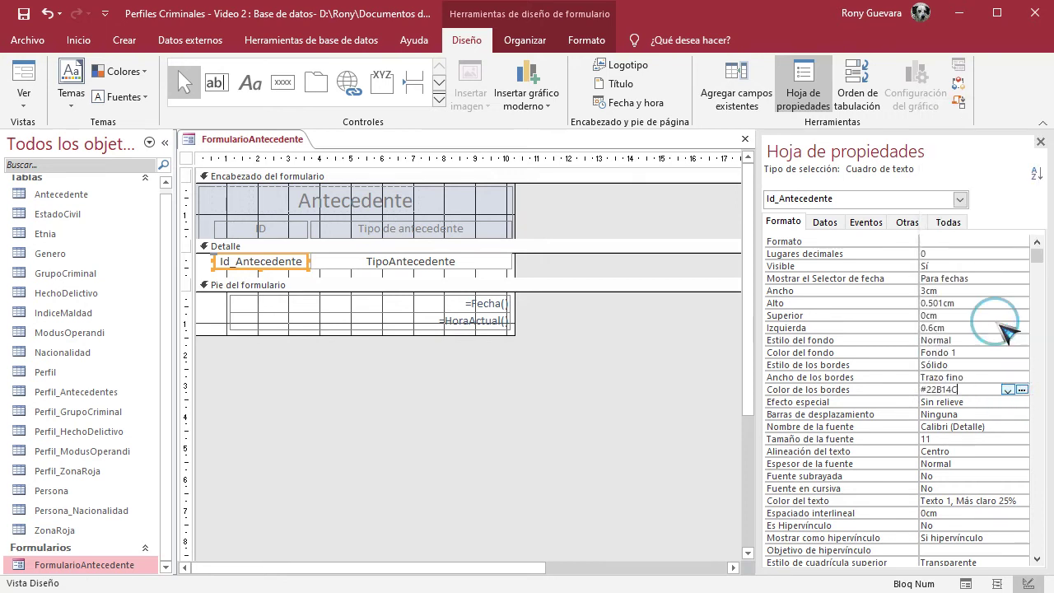
click(568, 276)
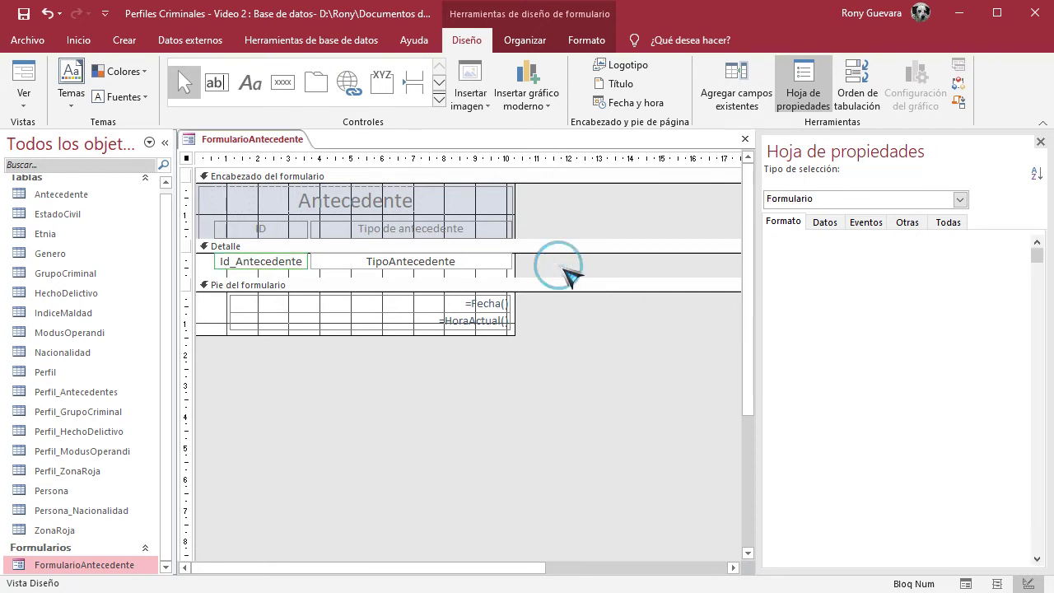
Set the border colour of the Id_Antecedente text box to Fondo 1, Más oscuro 35%.
click(299, 263)
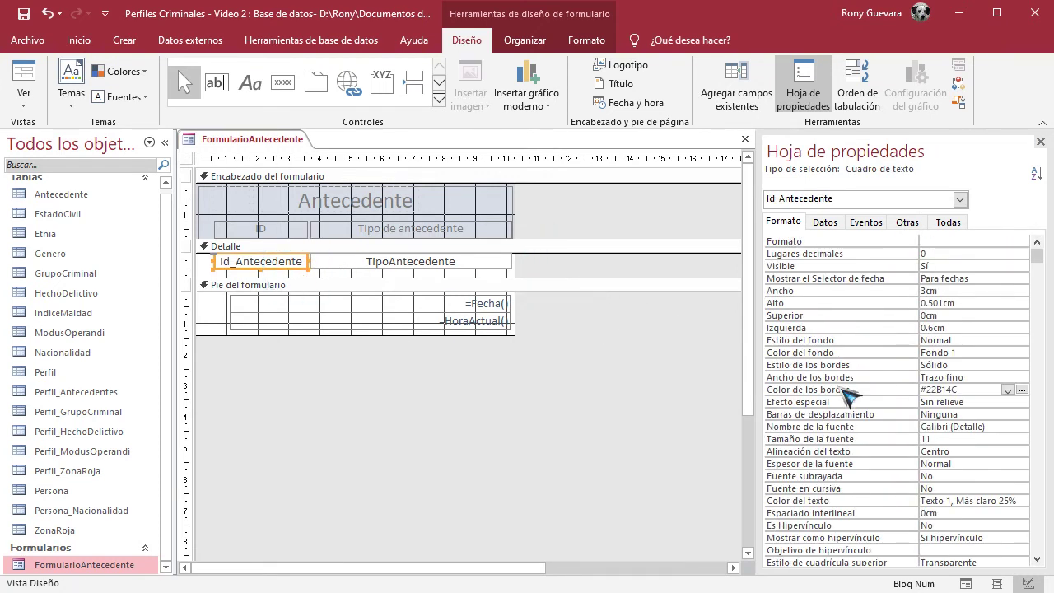
drag(989, 393, 929, 390)
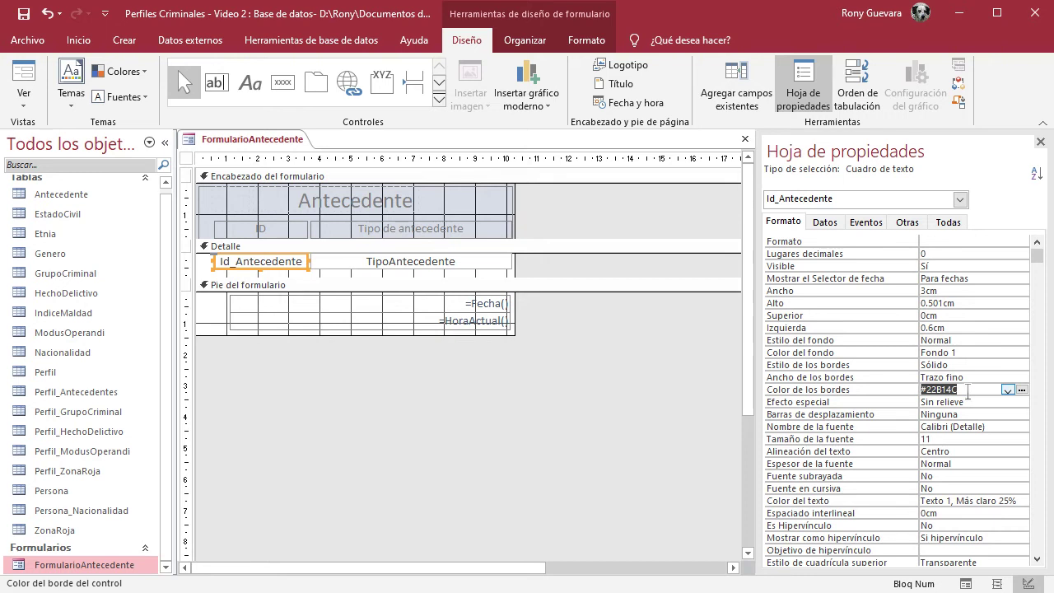
key(ctrl+v)
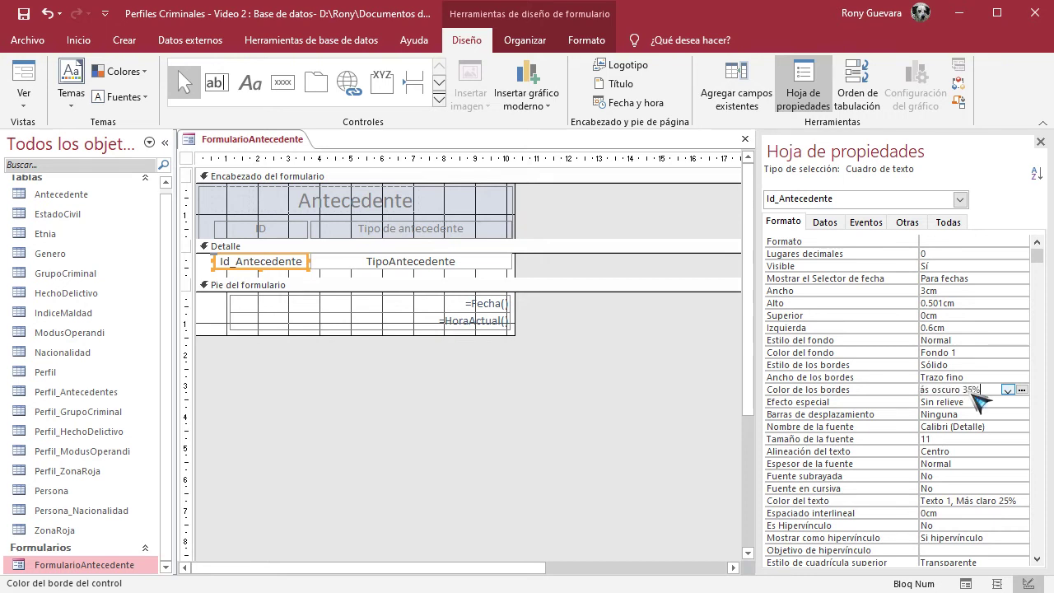
click(960, 400)
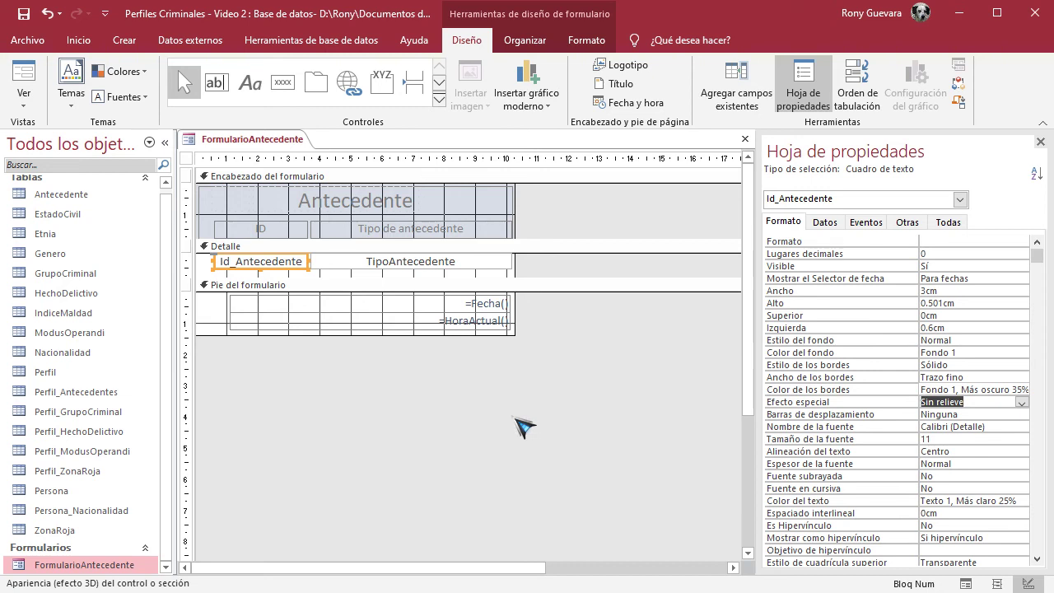
Try the Con relieve special effect on the Id_Antecedente text box.
click(1022, 402)
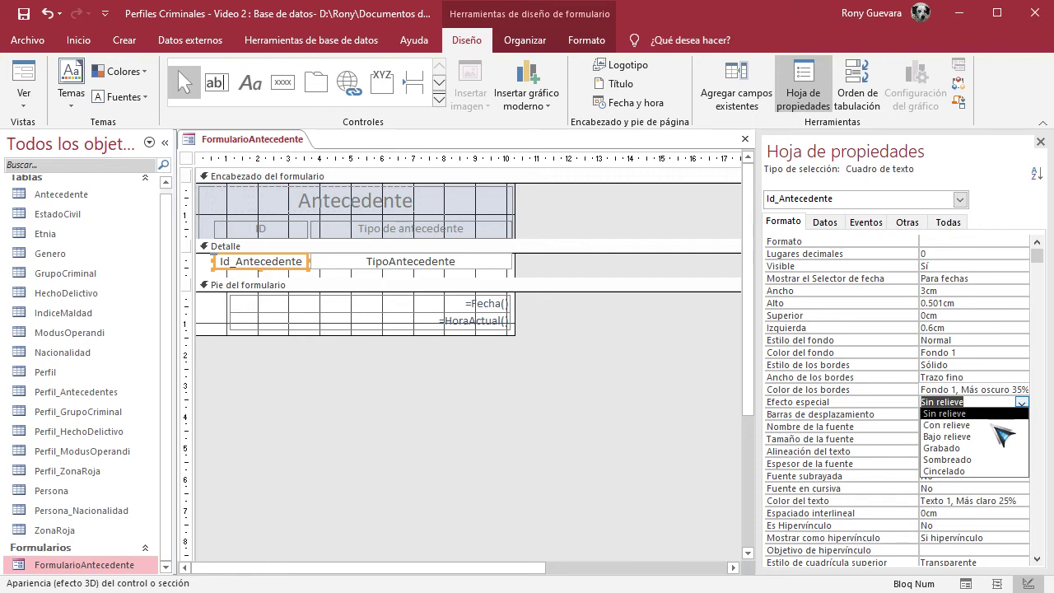
click(599, 267)
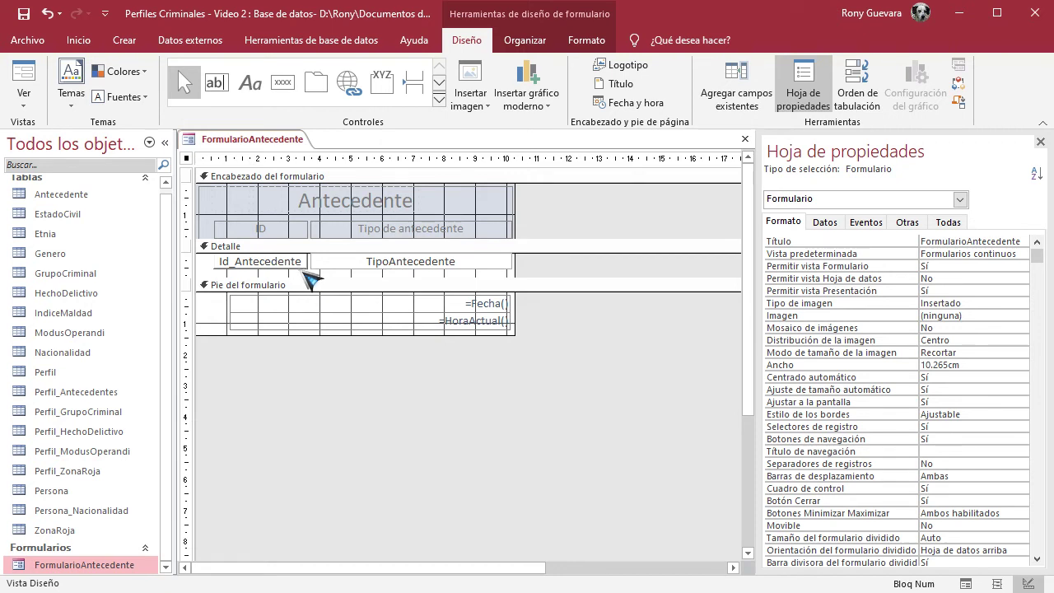
click(300, 265)
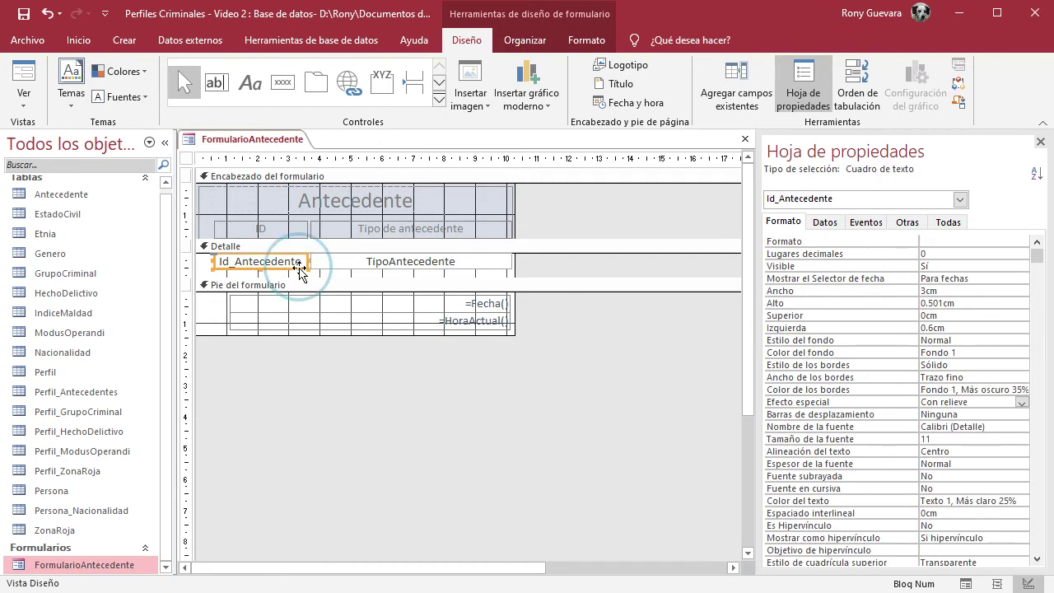
Try the Bajo relieve special effect on the Id_Antecedente text box and restore it to Sin relieve.
click(1021, 402)
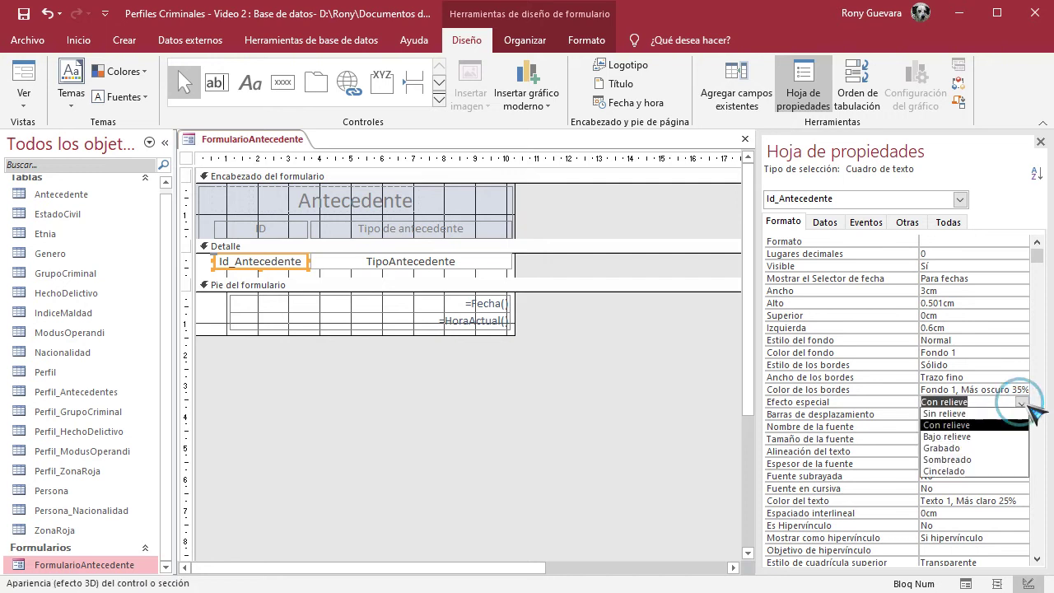
click(1006, 437)
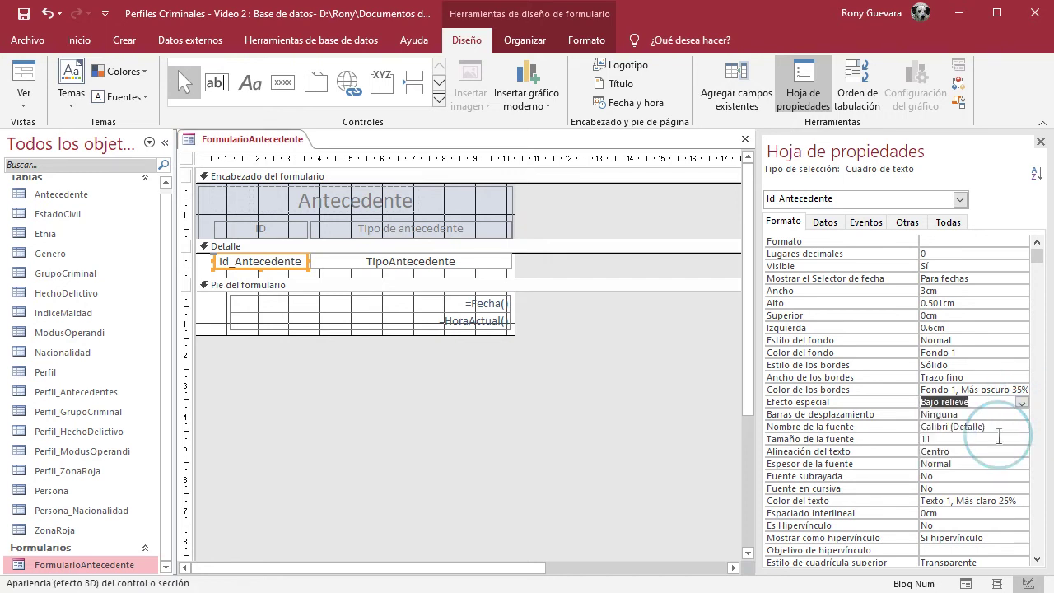
click(531, 264)
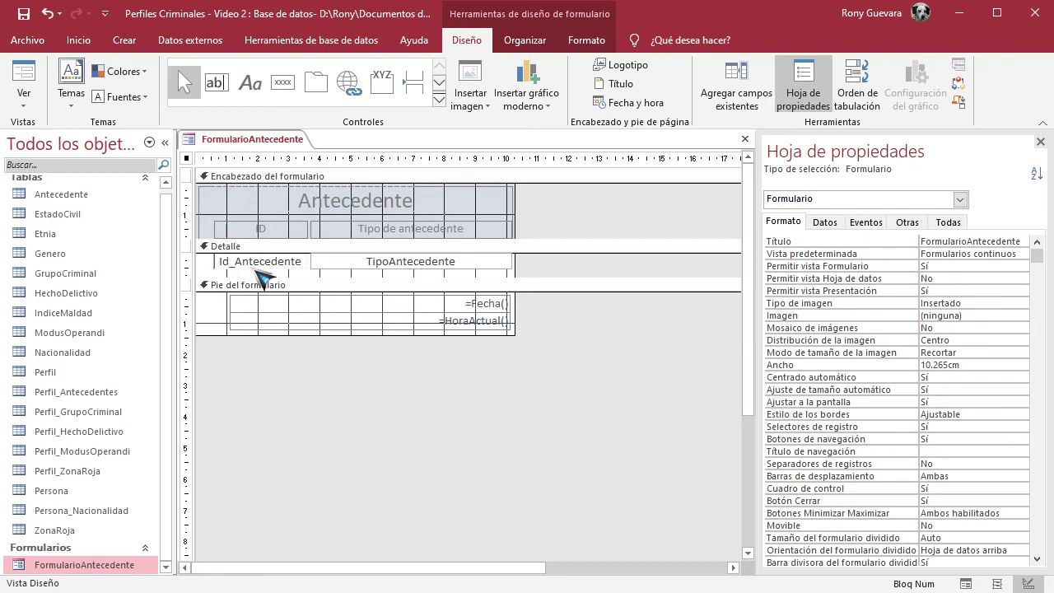
click(262, 264)
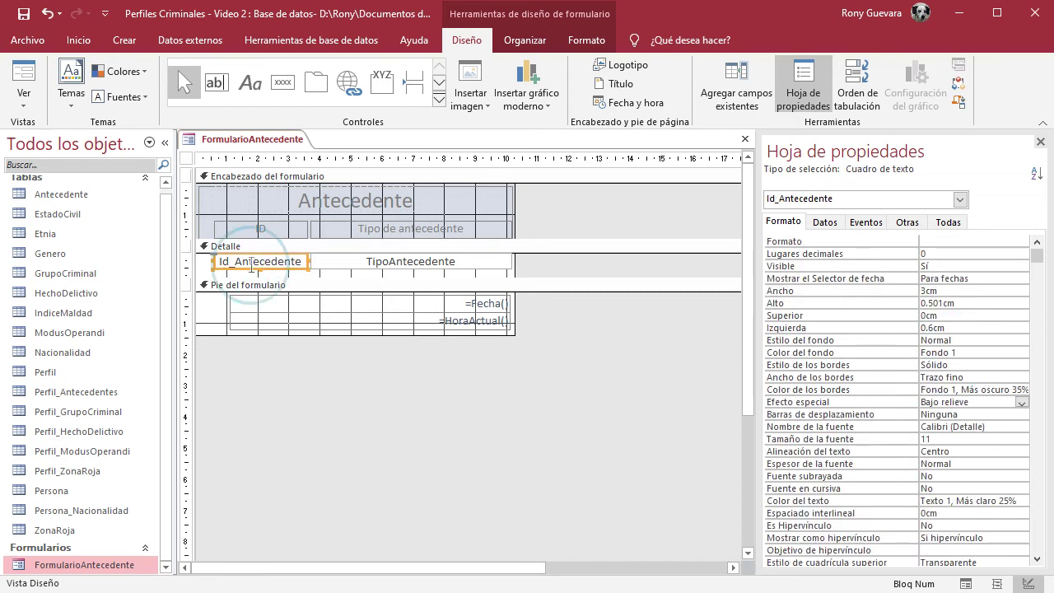
click(1021, 402)
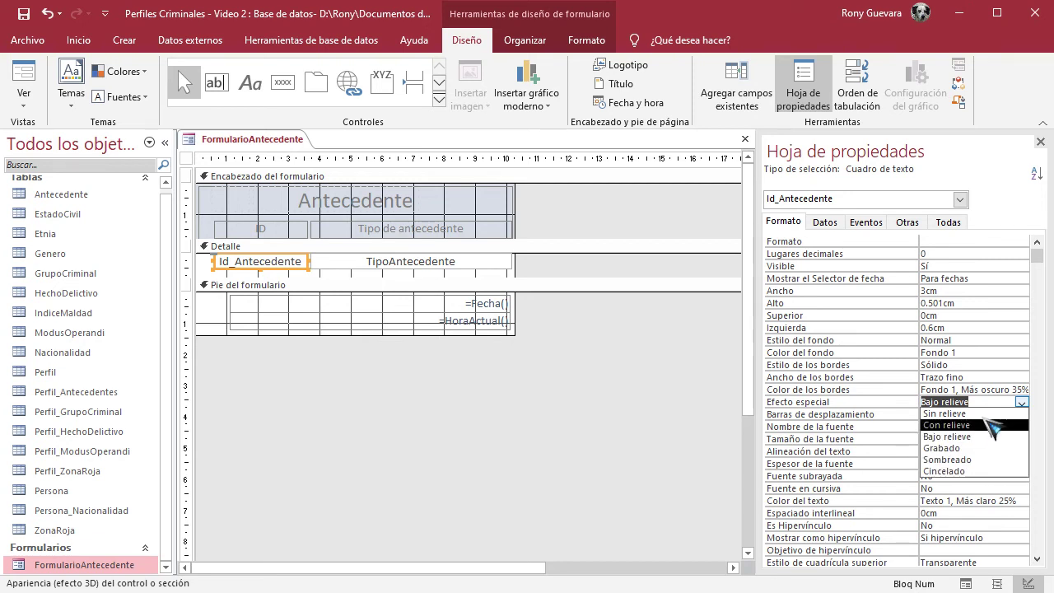
click(985, 414)
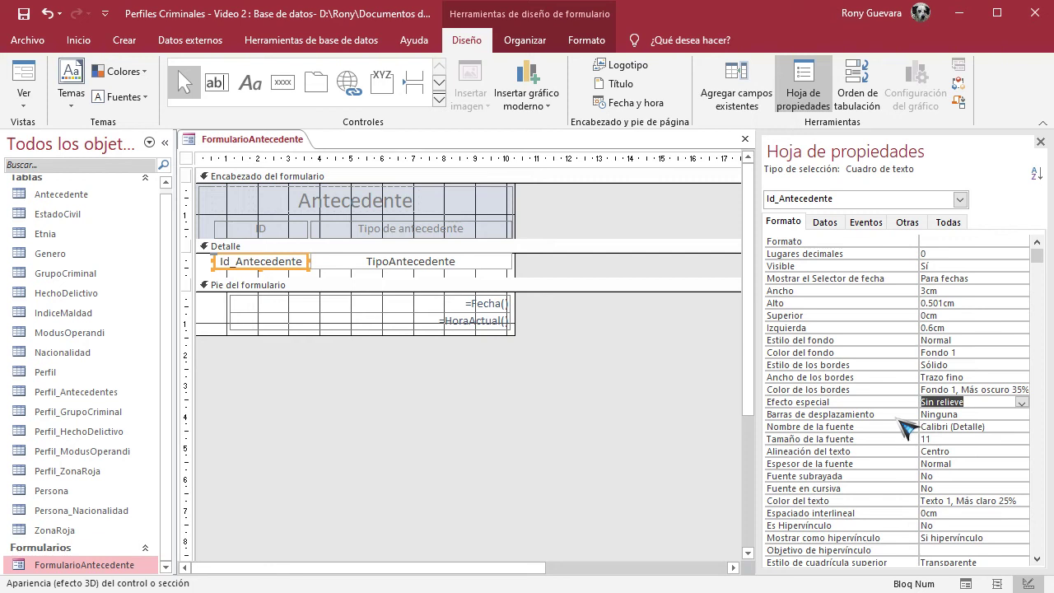
Try enlarging the Detalle section and the Id_Antecedente text box to about 3.17 cm high, and restore both to their original heights.
click(934, 414)
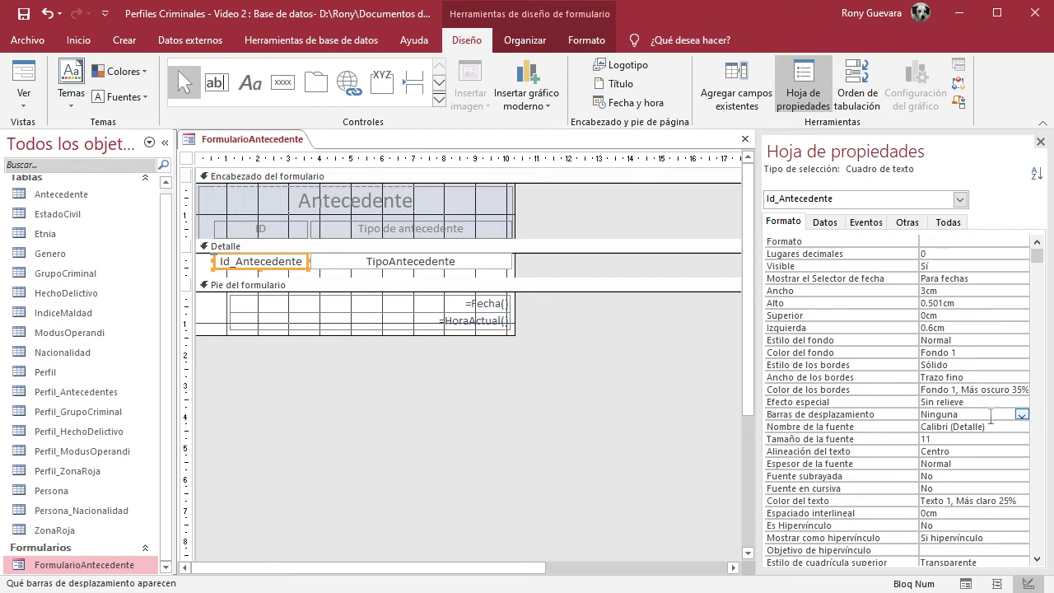
drag(534, 268, 536, 420)
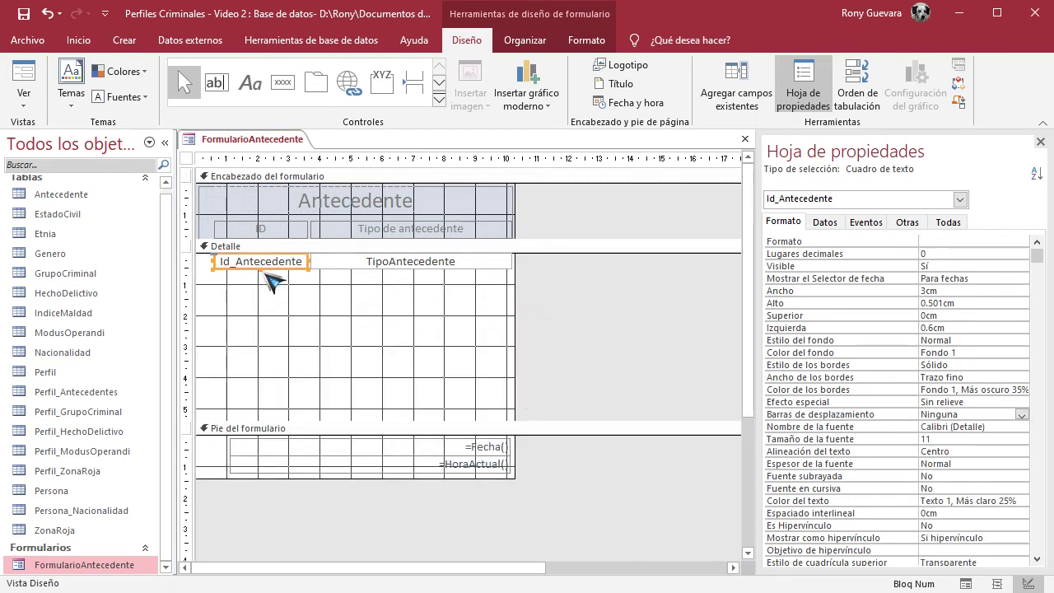
drag(260, 269, 262, 352)
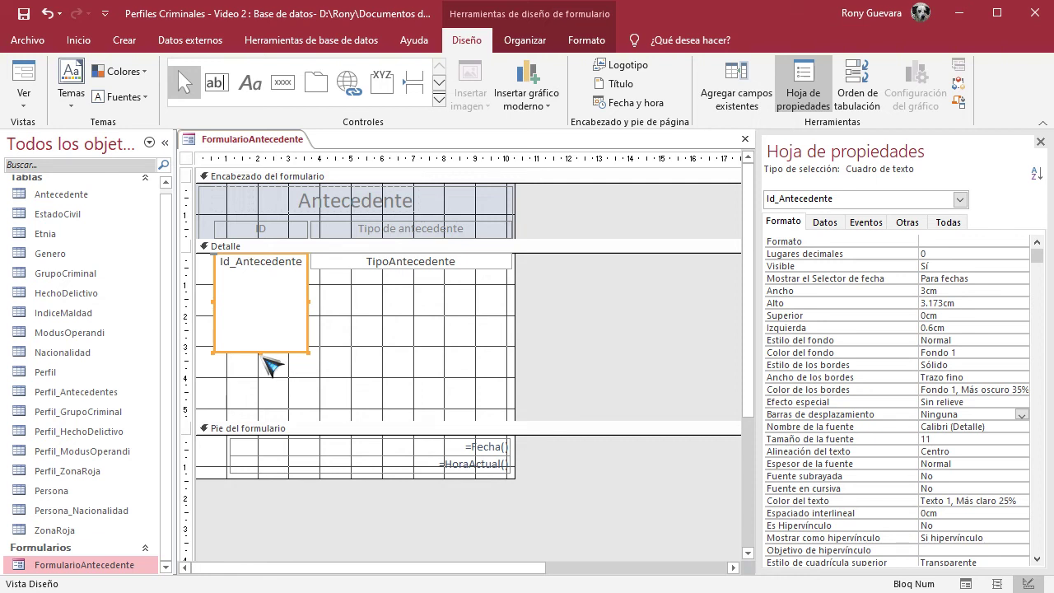
drag(259, 352, 277, 269)
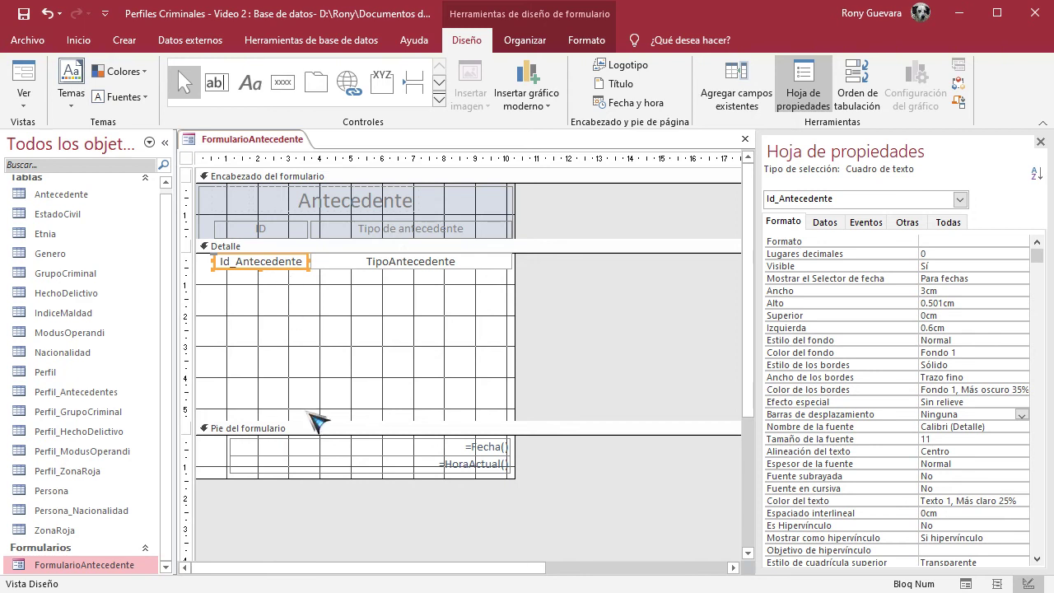
drag(306, 420, 329, 276)
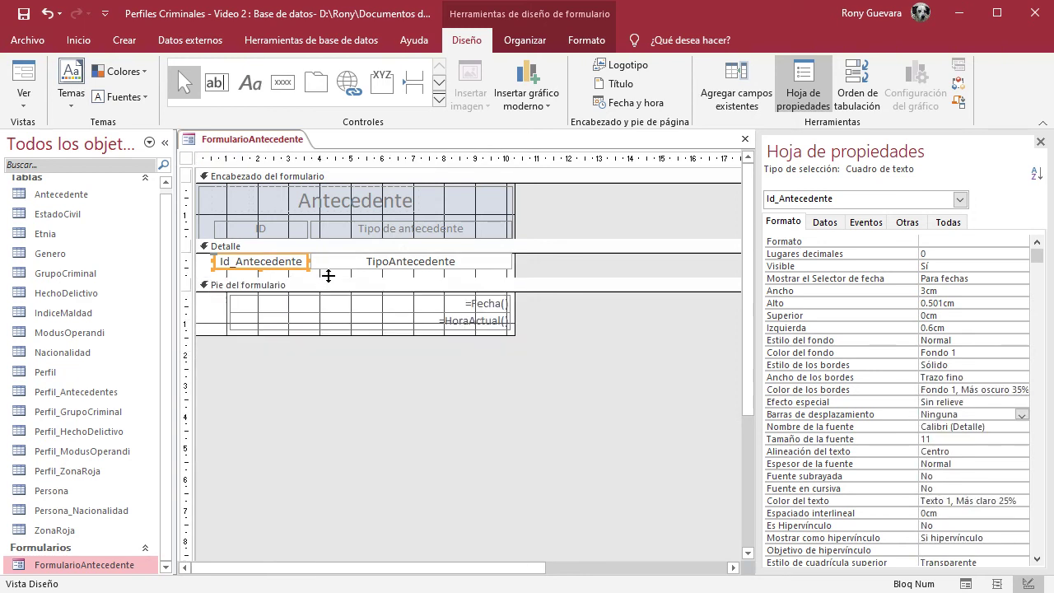
Browse the fonts available for the Id_Antecedente text box.
click(941, 429)
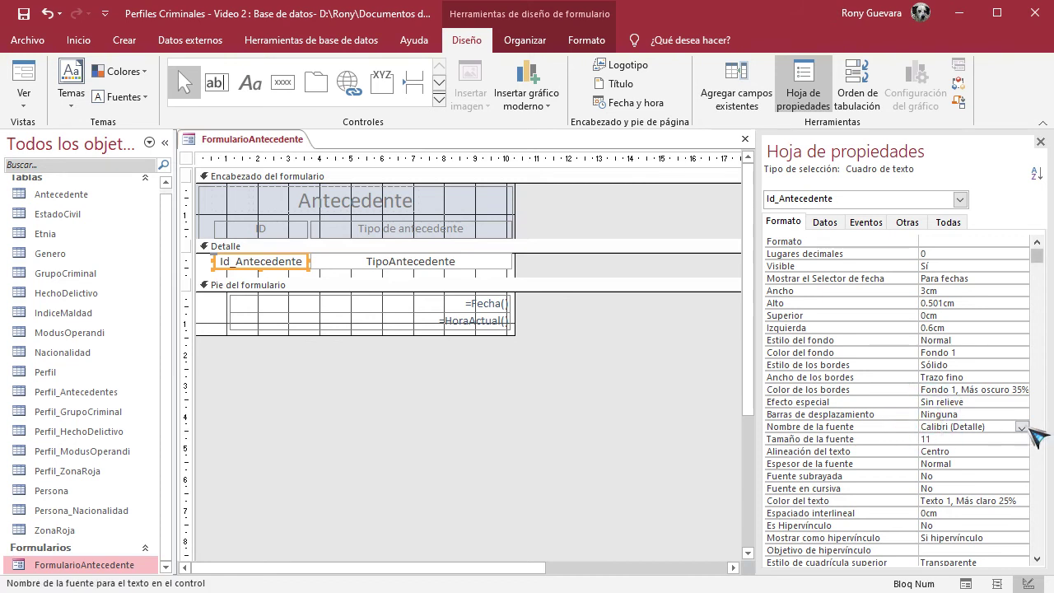
click(1021, 428)
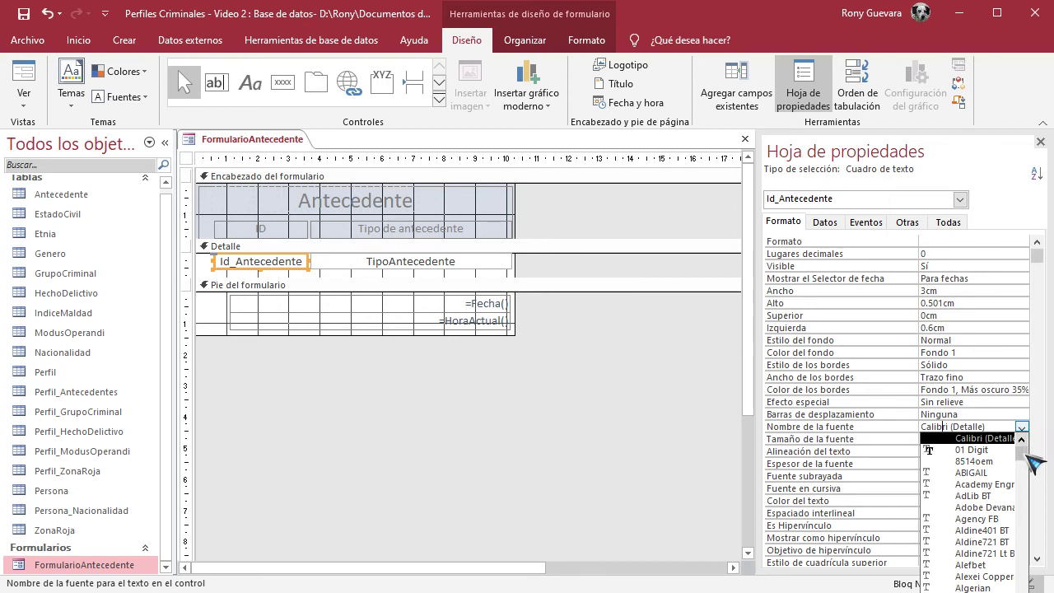
mouse_move(1026, 458)
mouse_down()
mouse_move(1028, 577)
mouse_move(1036, 451)
mouse_up()
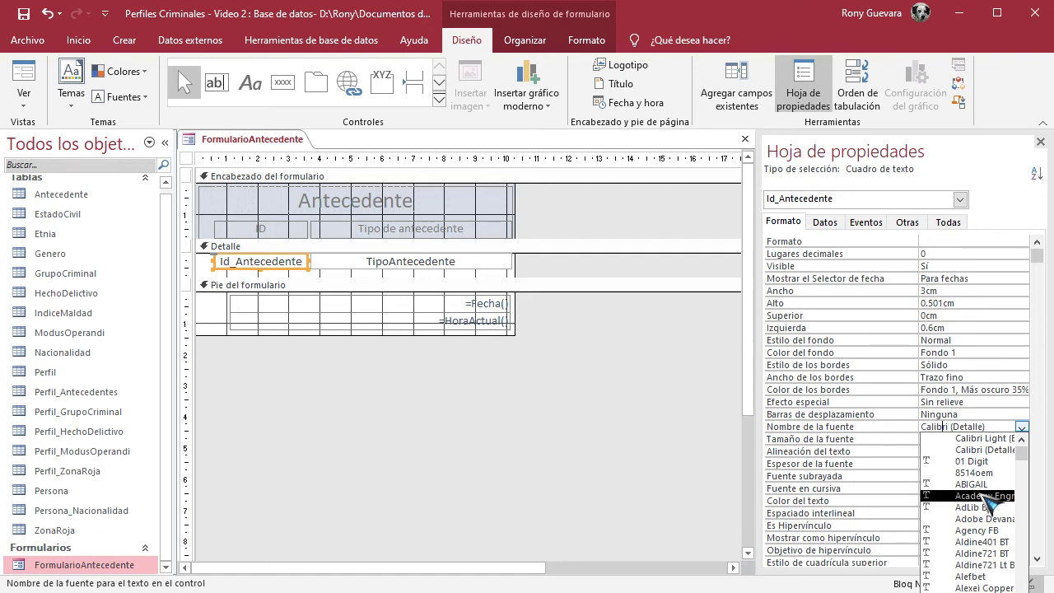
click(857, 428)
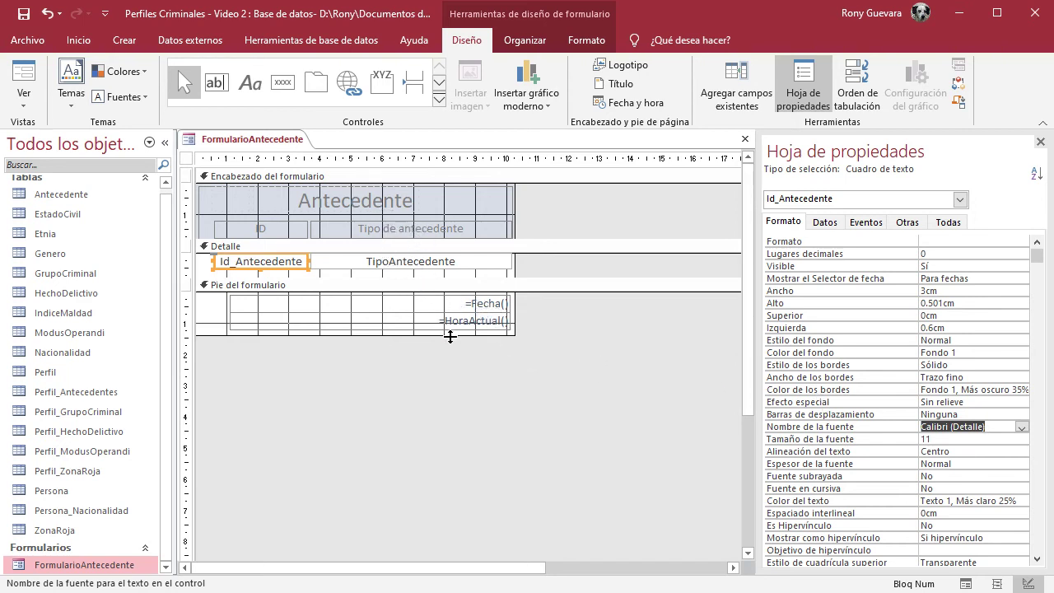
Try font size 8 on the Id_Antecedente text box and restore it to 11.
click(937, 439)
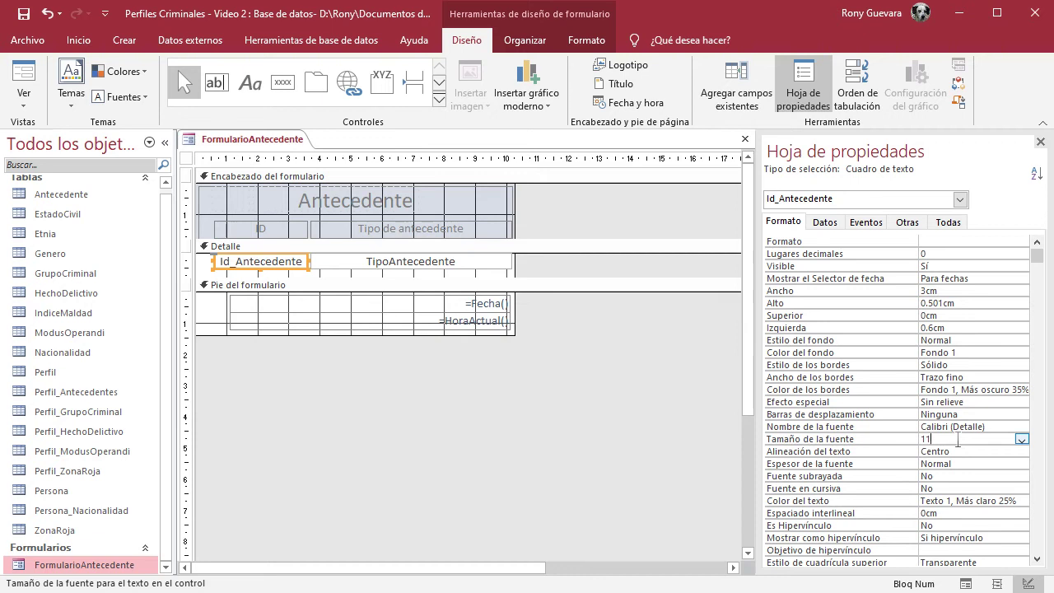
key(BackSpace)
click(1022, 440)
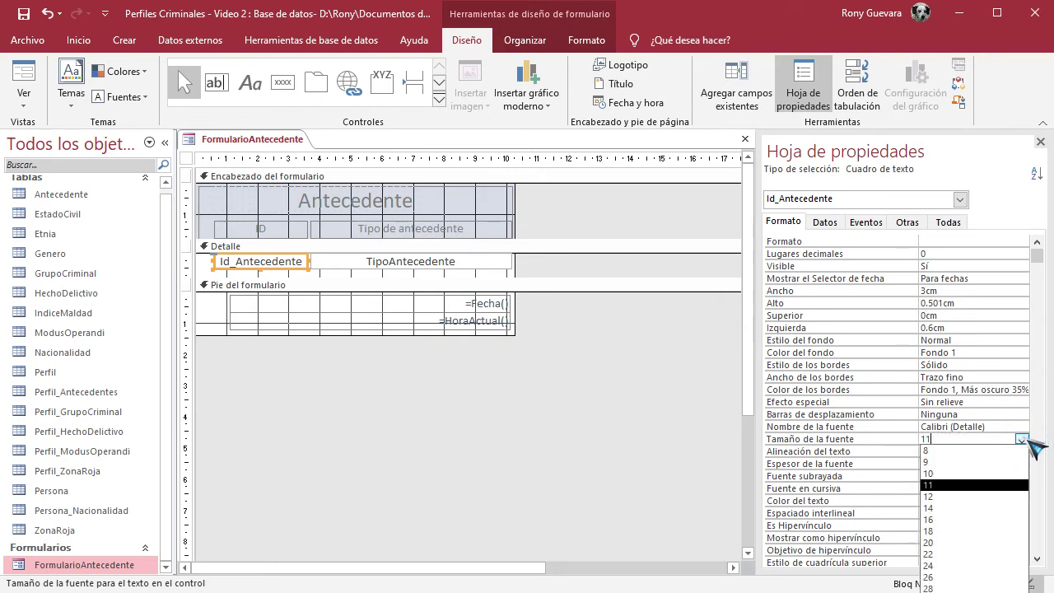
click(988, 452)
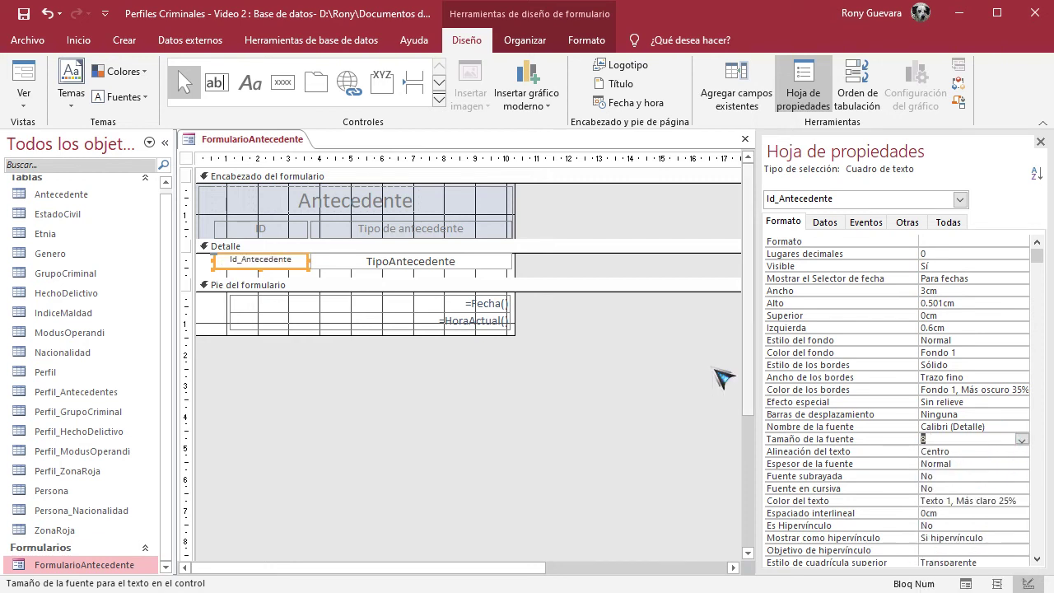
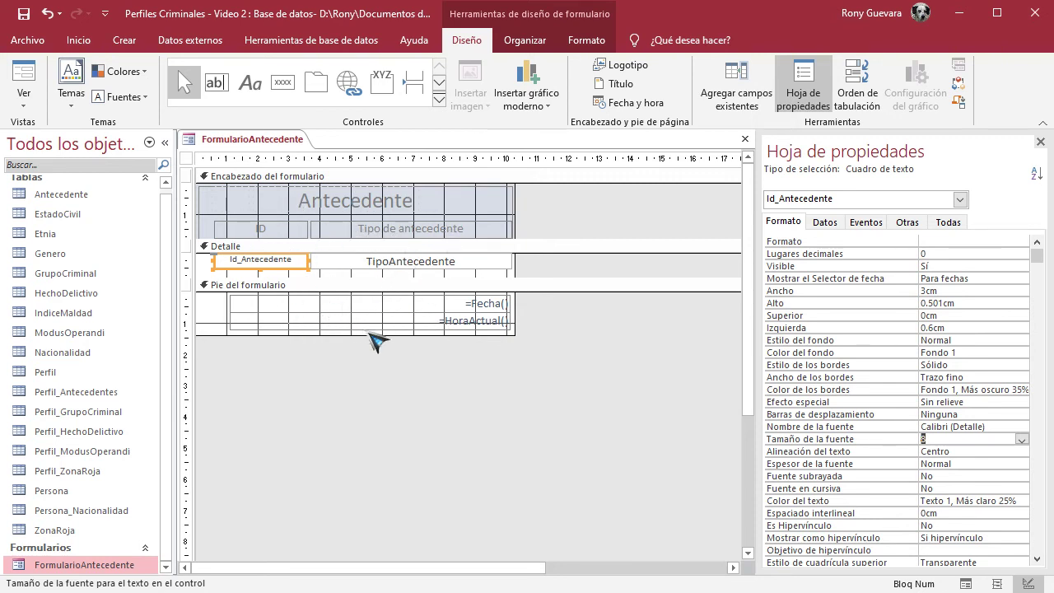
click(1021, 440)
click(995, 485)
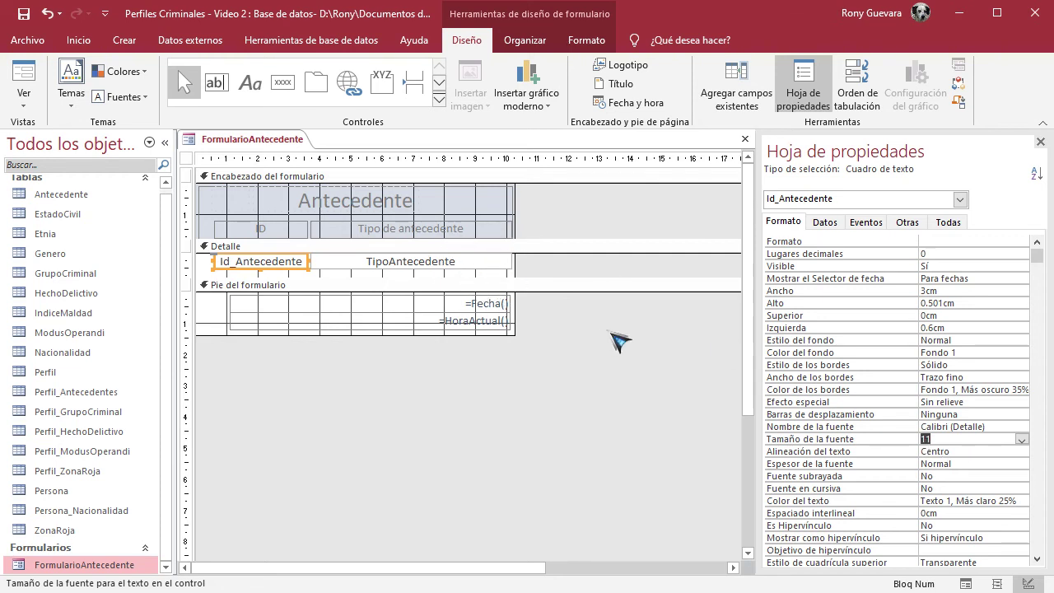
Try the Extranegrita font weight on the Id_Antecedente text box and restore it to Normal.
click(947, 451)
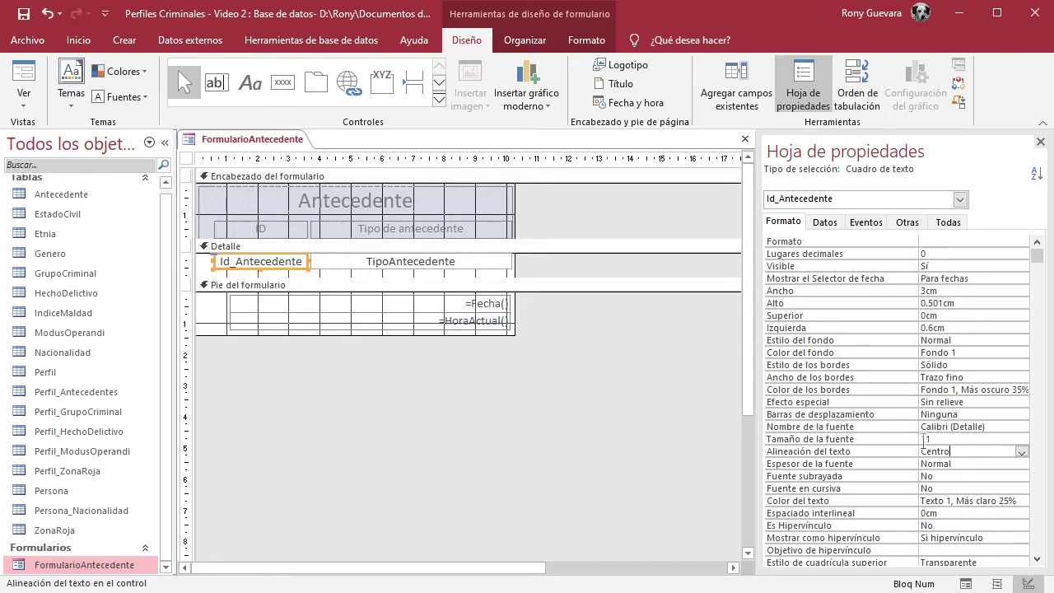
click(956, 464)
click(1022, 464)
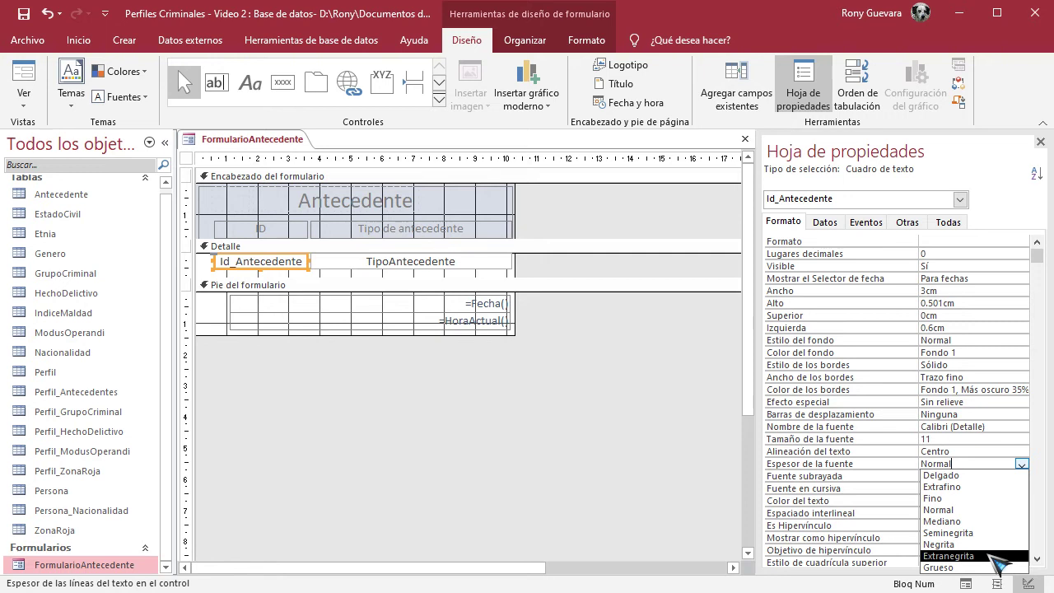
click(993, 556)
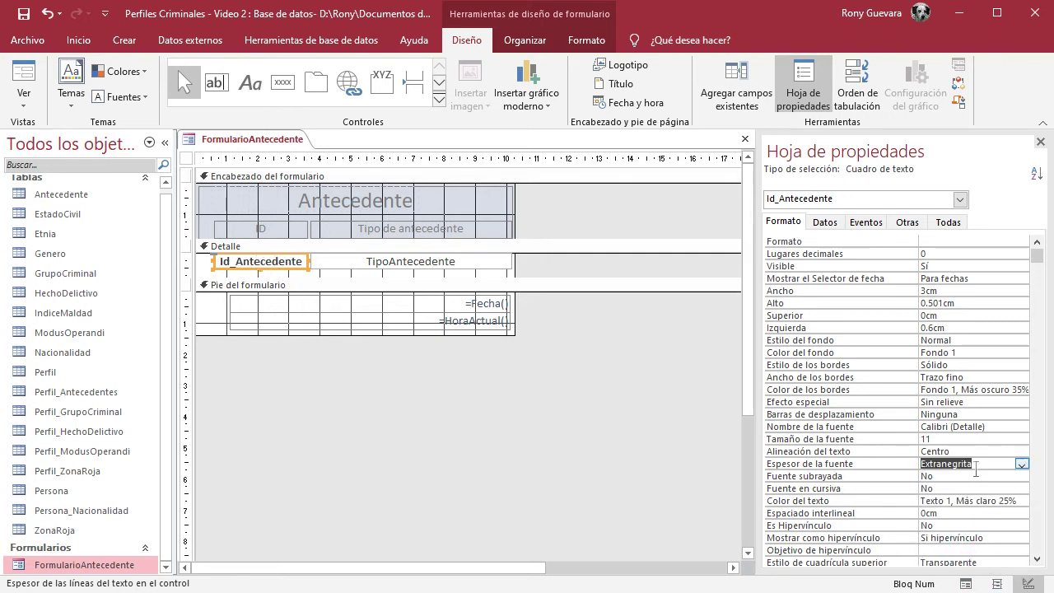
click(1022, 466)
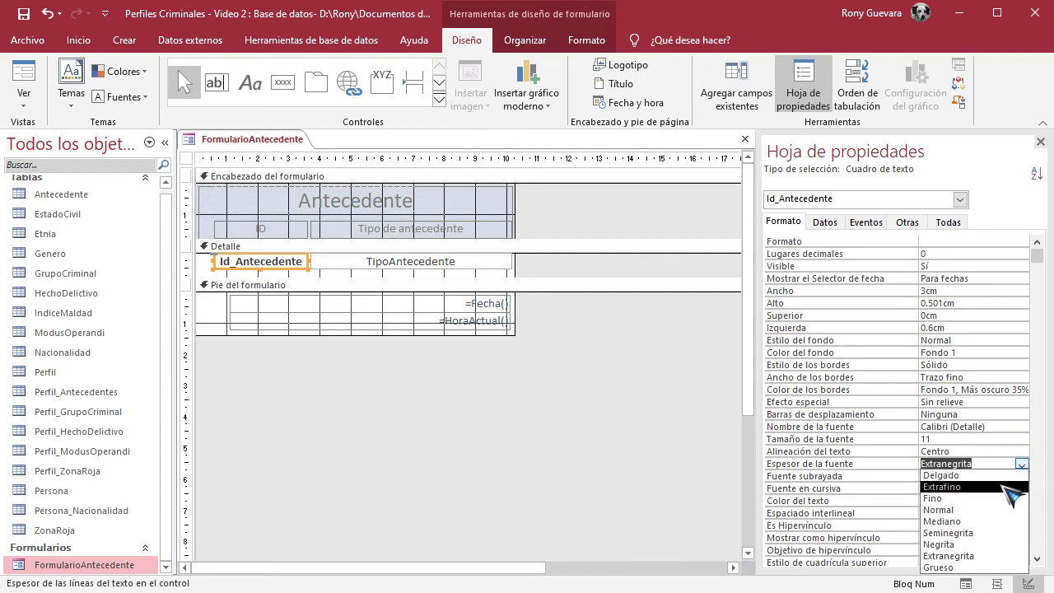
click(1006, 511)
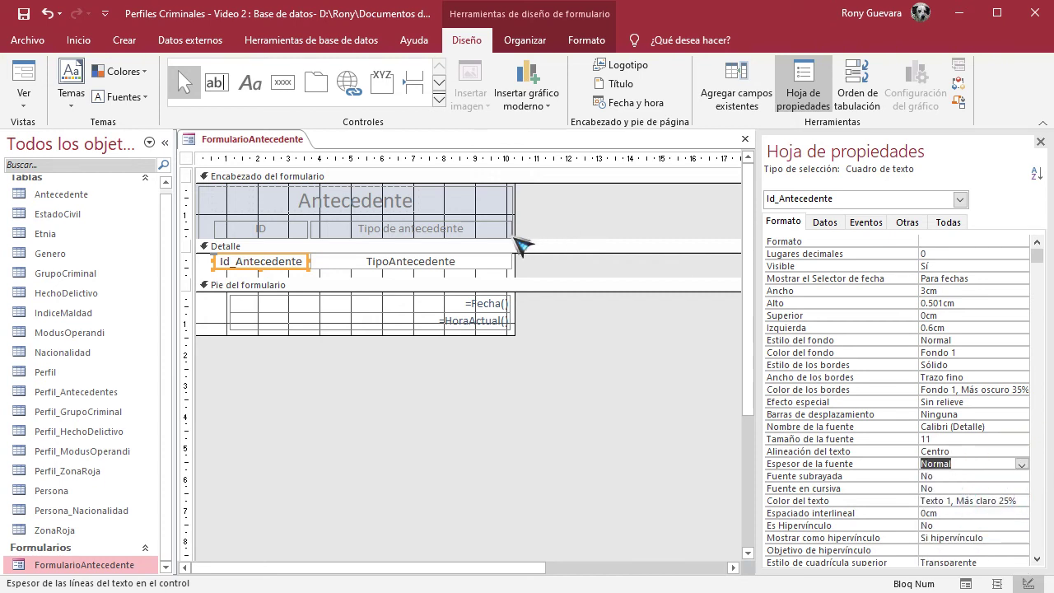
Set the underlined font property of the Id_Antecedente text box to Sí.
click(494, 262)
click(278, 261)
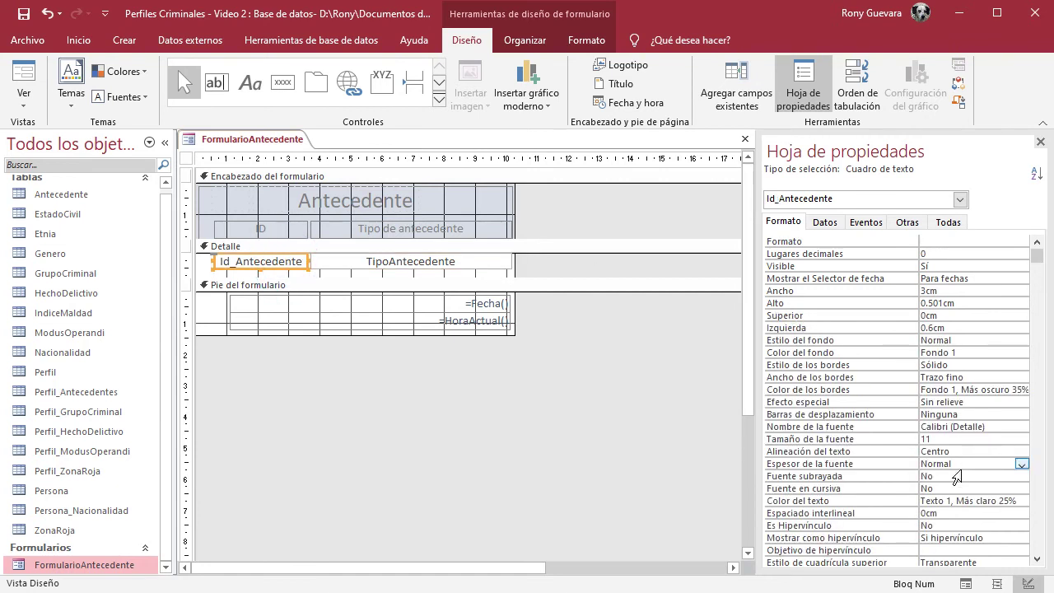
click(951, 476)
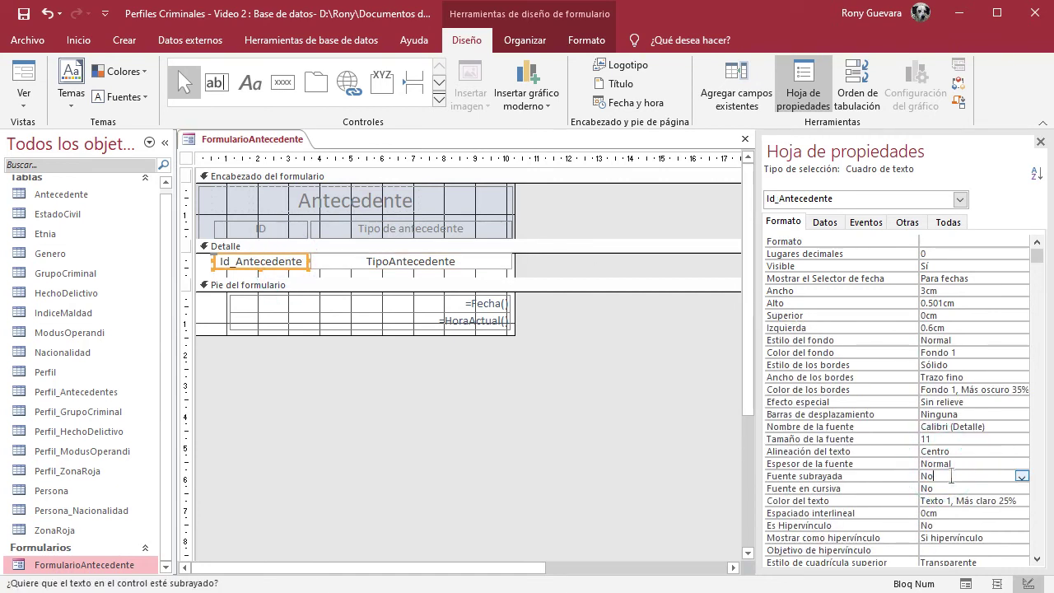
click(1022, 477)
click(999, 488)
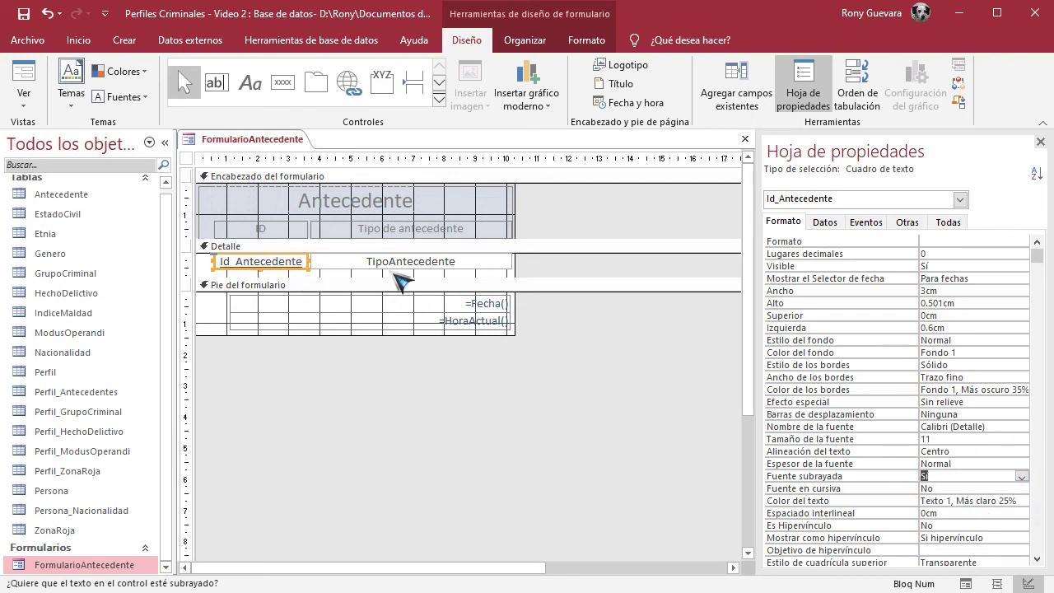
Set the underlined font property of the Id_Antecedente text box back to No.
click(565, 271)
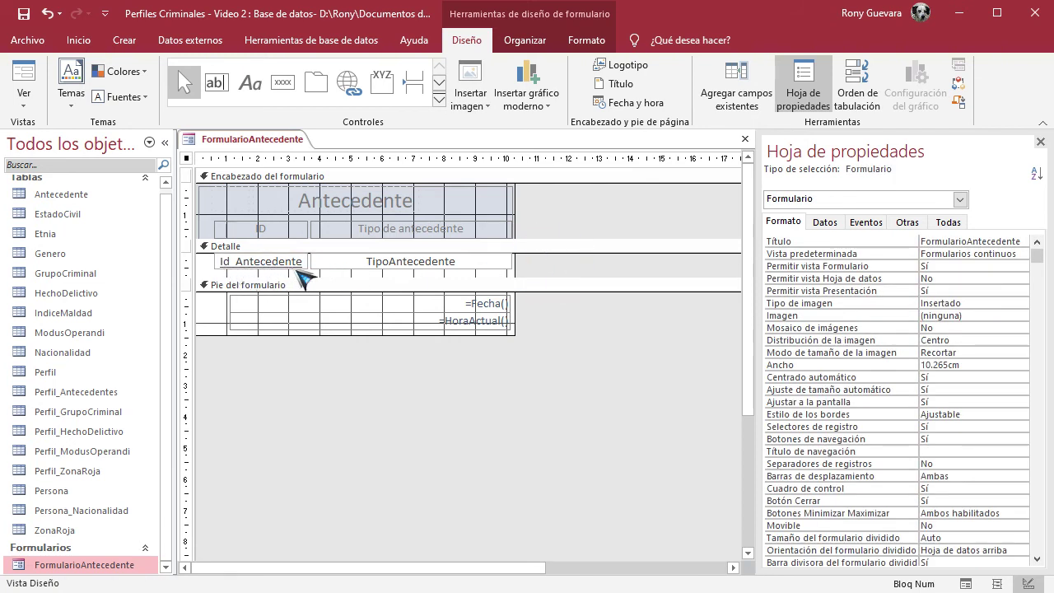
click(278, 261)
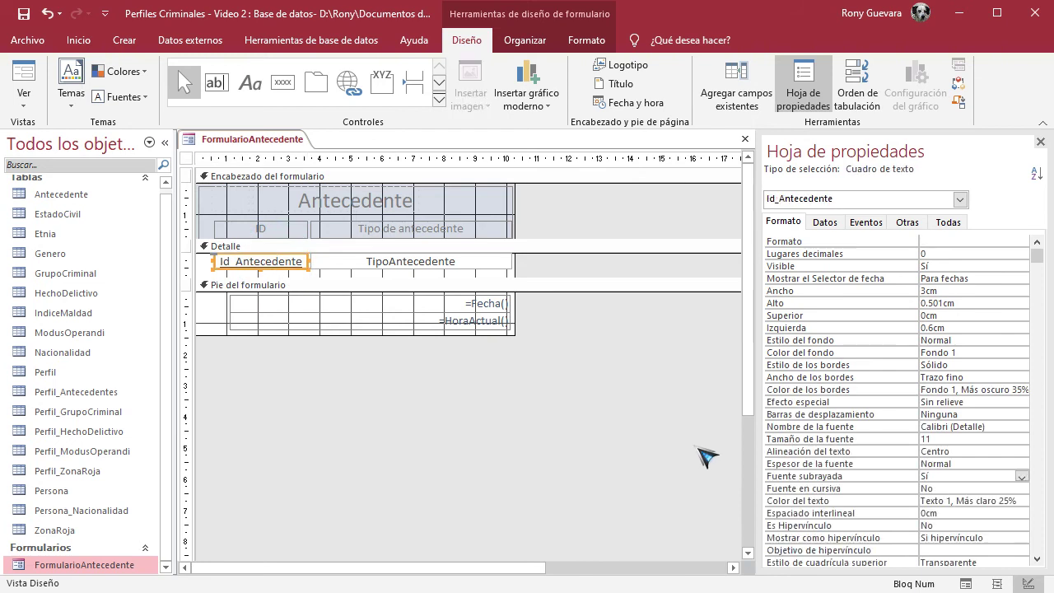
click(1021, 476)
click(990, 499)
Try the italic font property set to Sí on the Id_Antecedente text box and restore it to No.
click(971, 489)
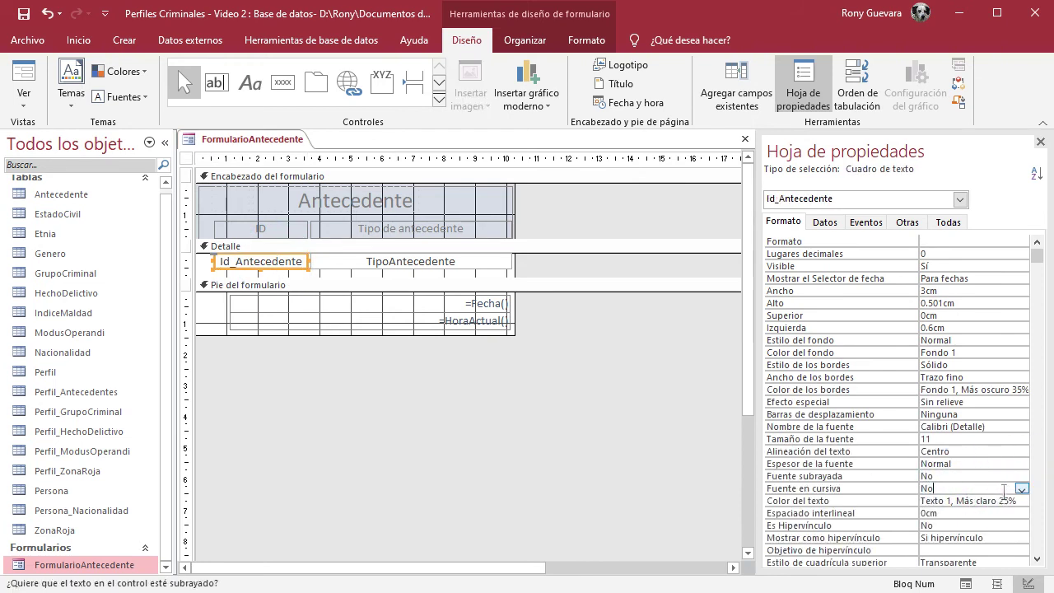
click(1021, 489)
click(1013, 500)
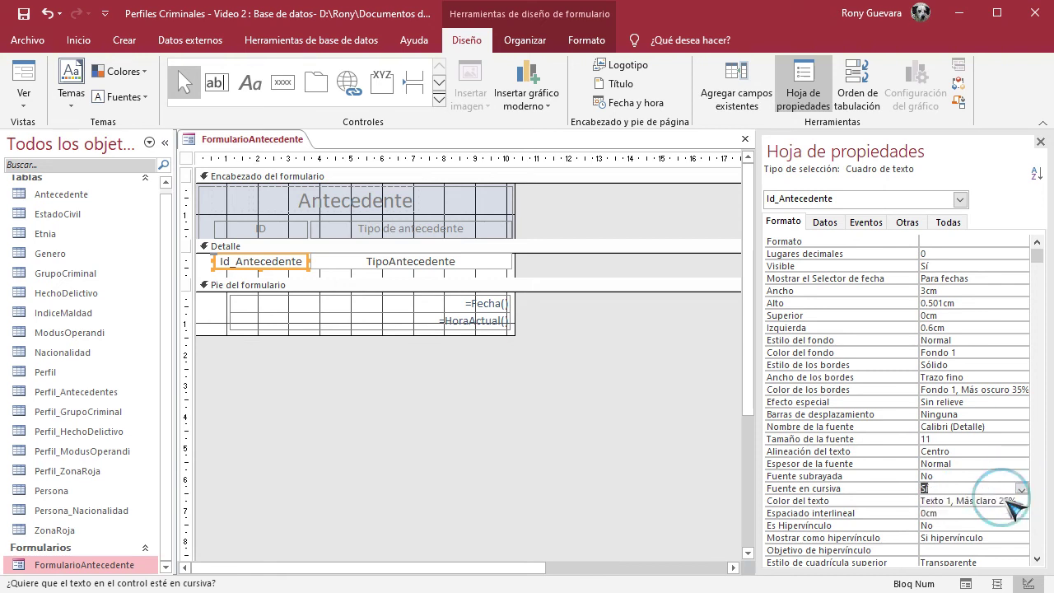
click(290, 262)
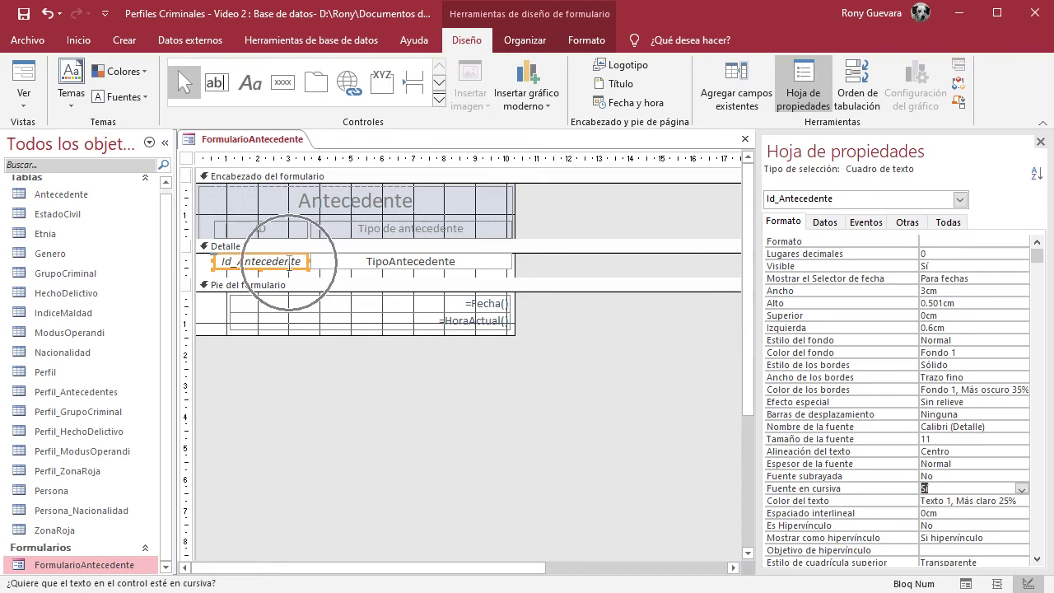
click(1021, 488)
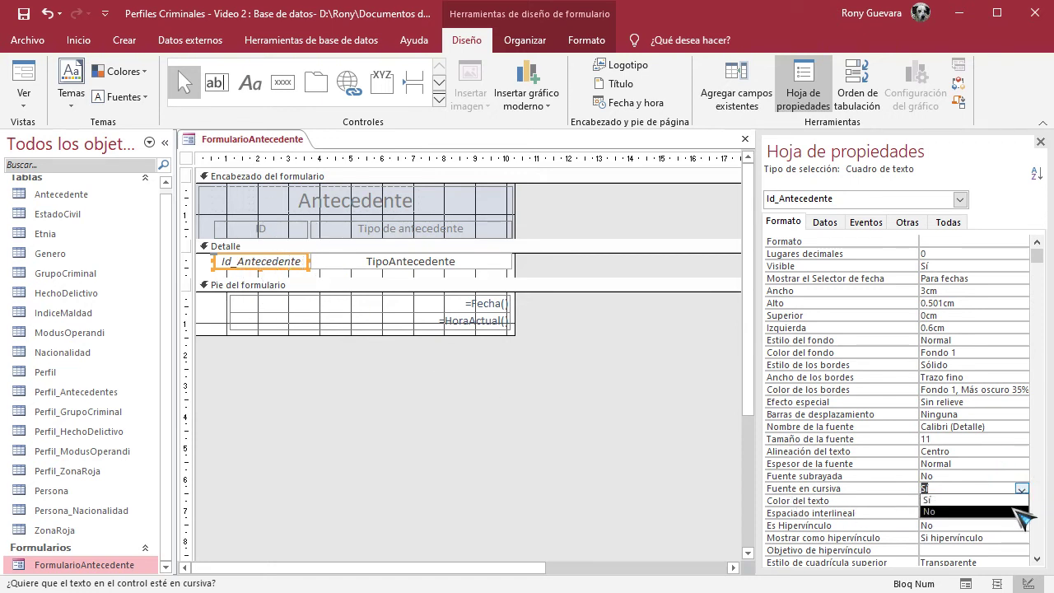
click(1014, 512)
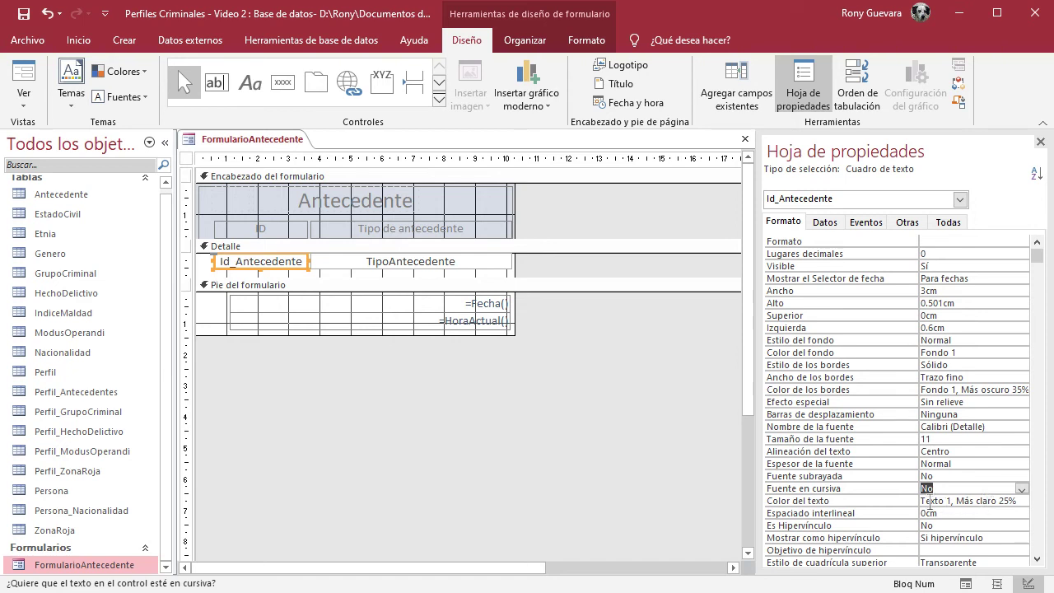
Try the text color #00B7EF on the Id_Antecedente text box and restore it to Texto 1, Más claro 25%.
click(1012, 502)
click(1008, 501)
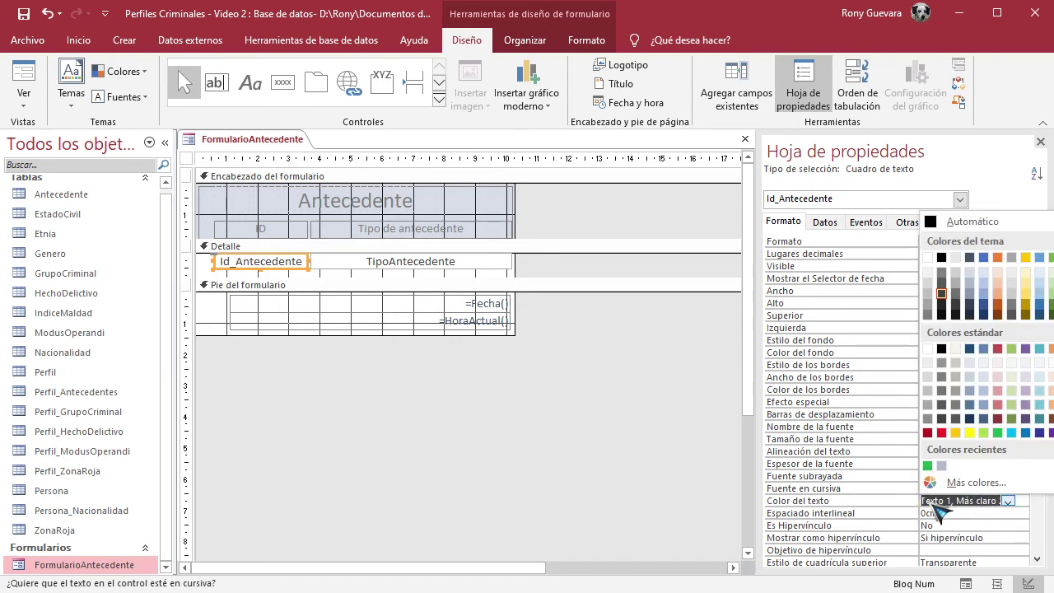
click(965, 503)
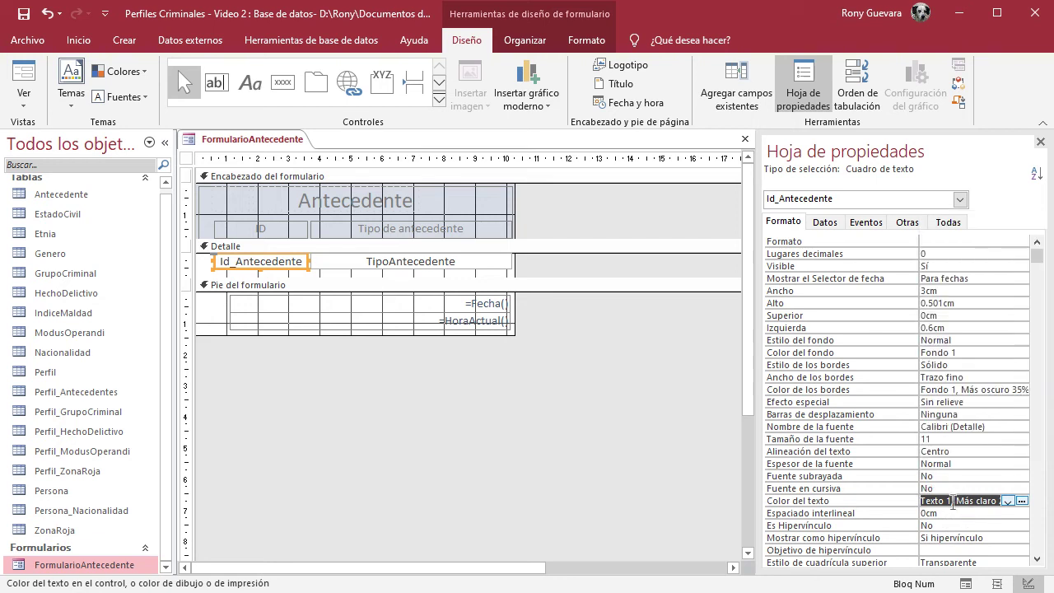
click(1022, 502)
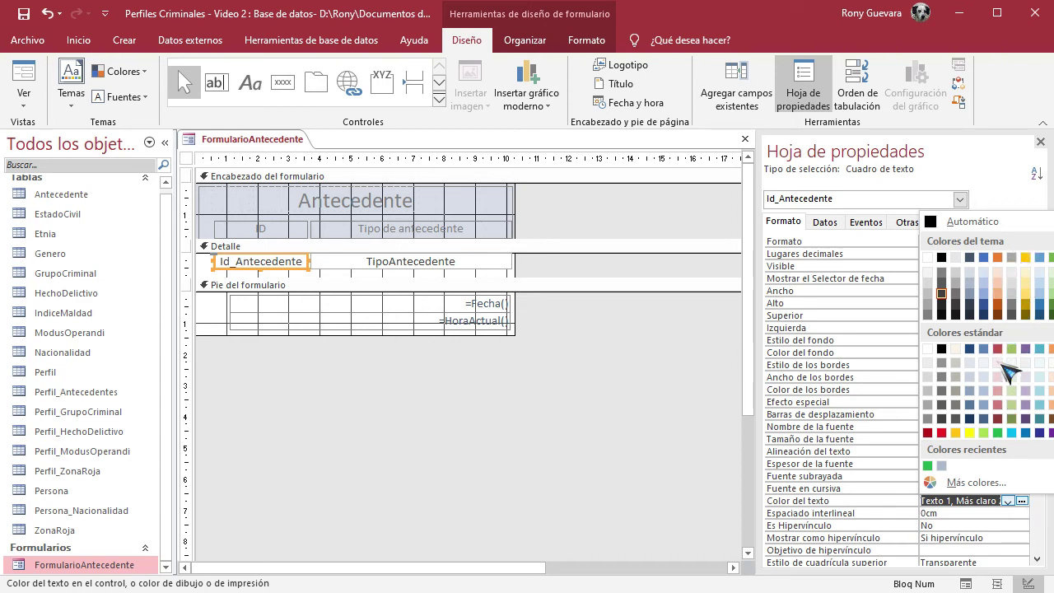
click(1011, 433)
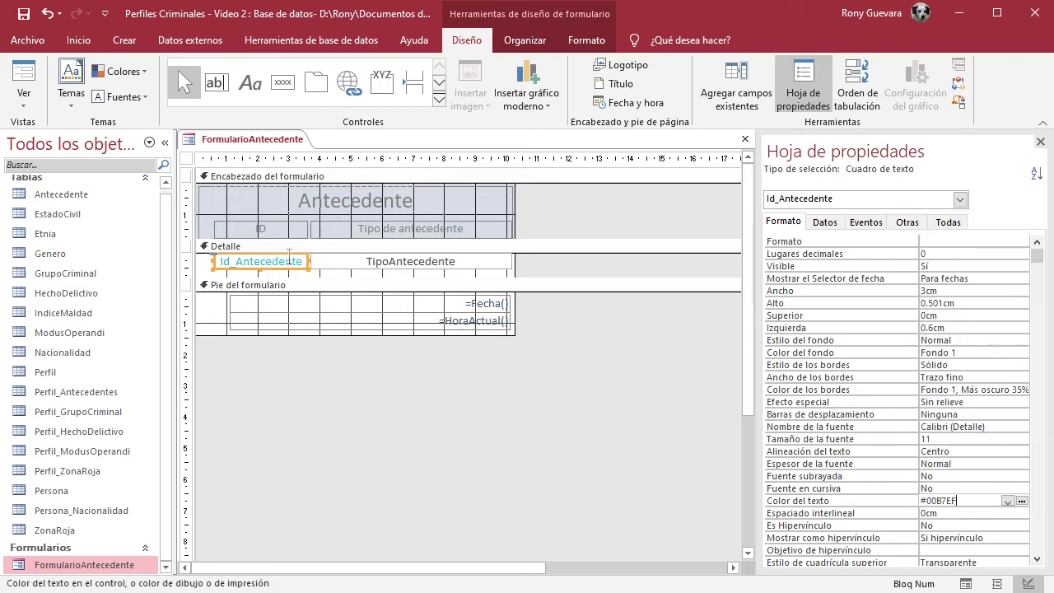
click(948, 494)
double_click(948, 494)
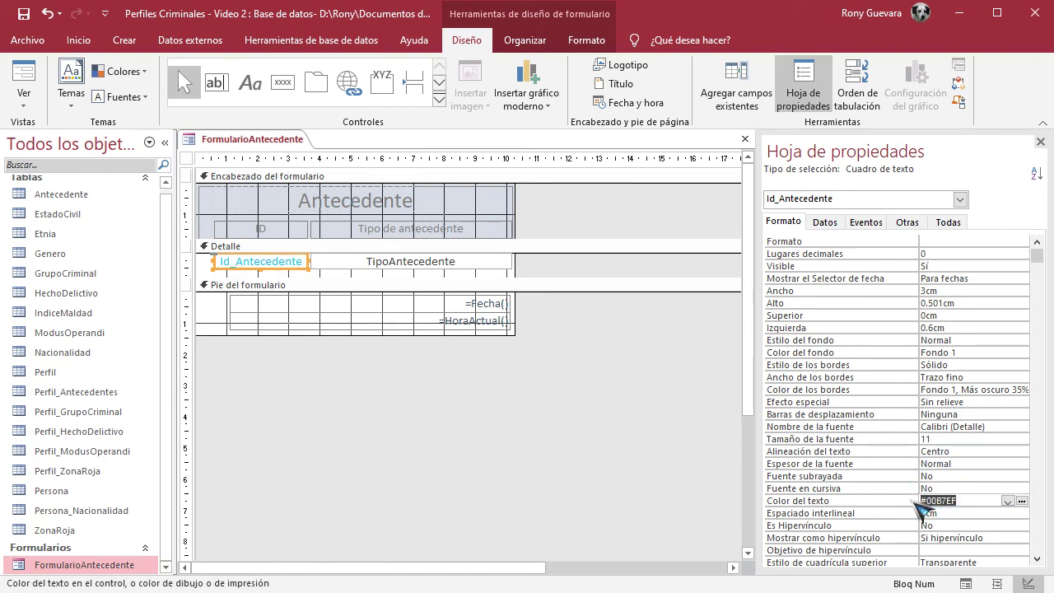
key(Return)
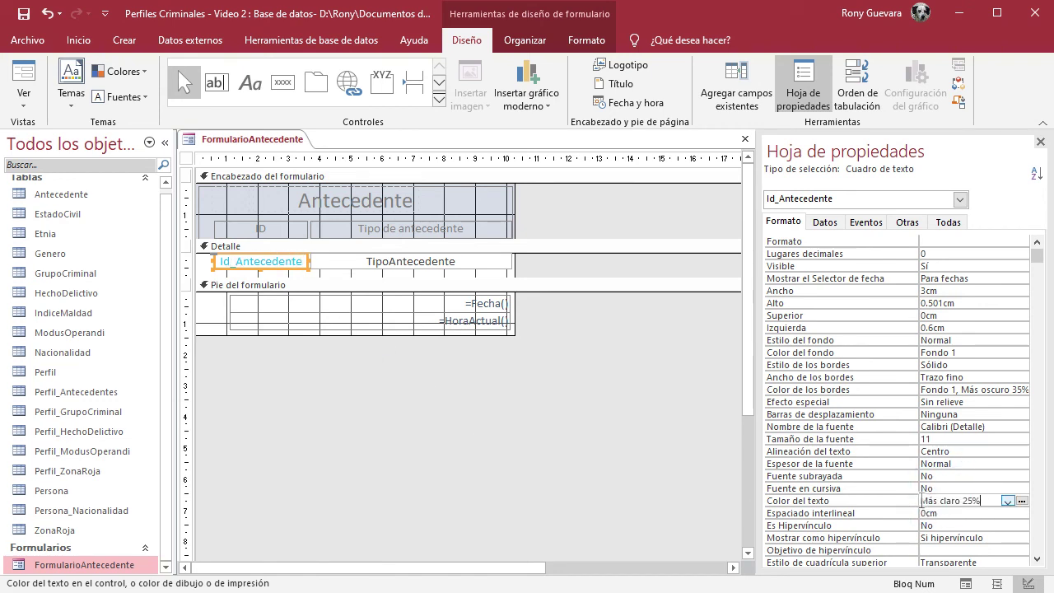
click(940, 500)
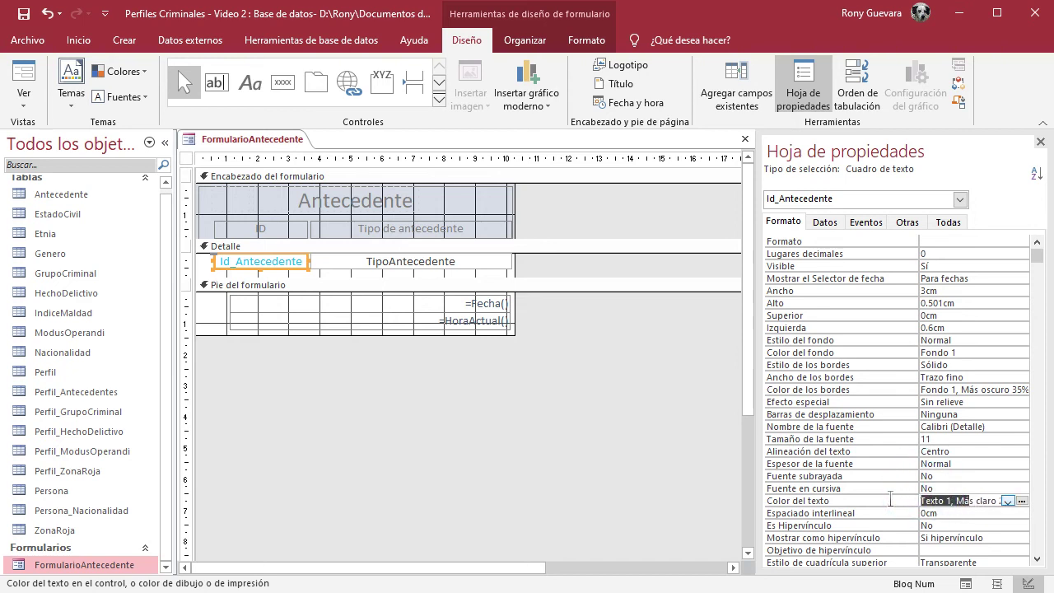
click(948, 513)
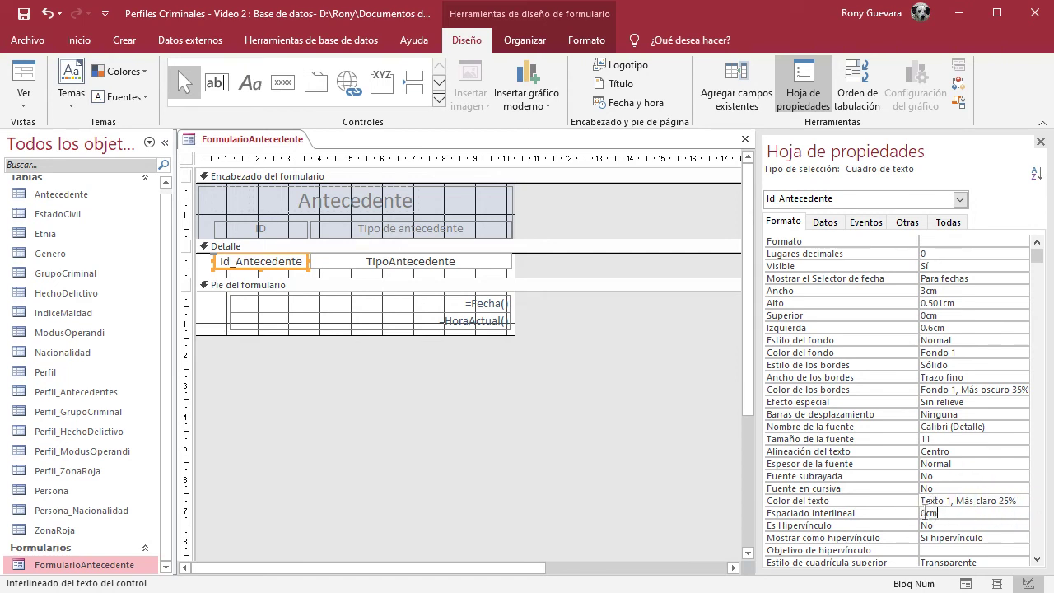
Examine the line spacing property and the hyperlink display, status and target options of the Id_Antecedente text box.
click(933, 513)
scroll(953, 521, down, 5)
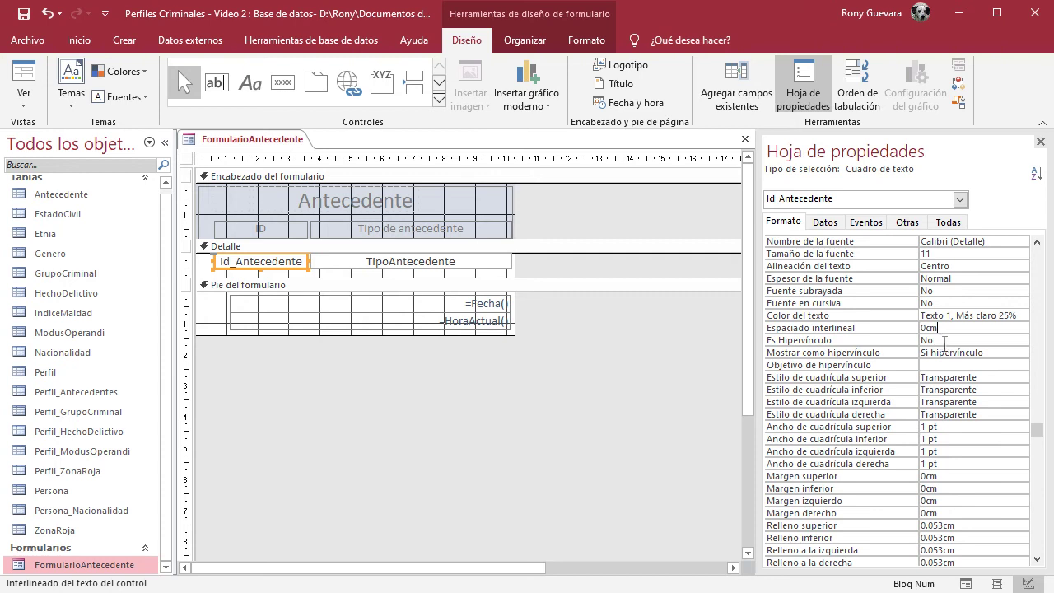
click(995, 353)
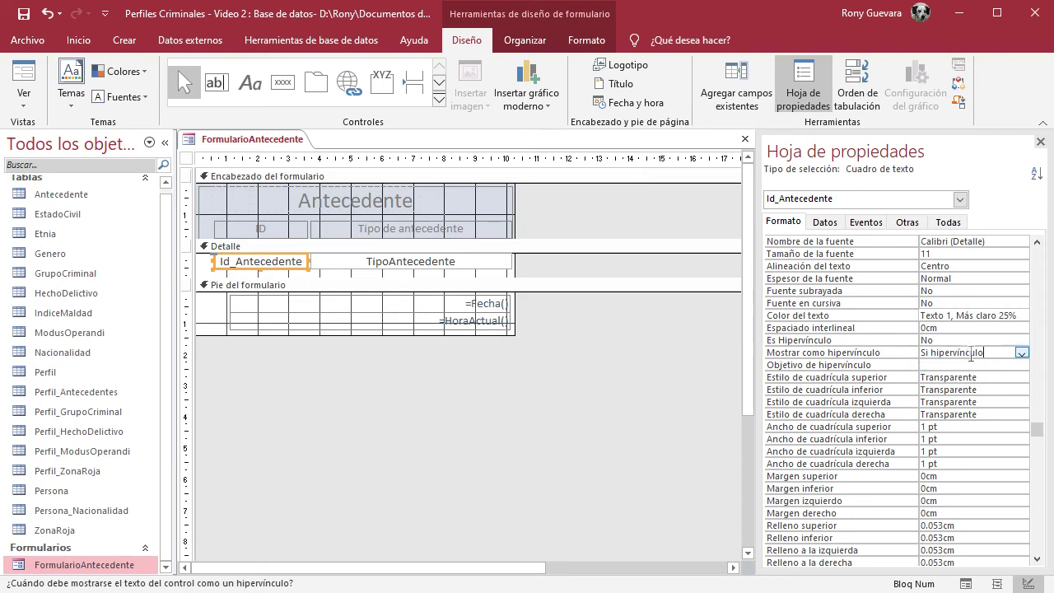
click(1022, 353)
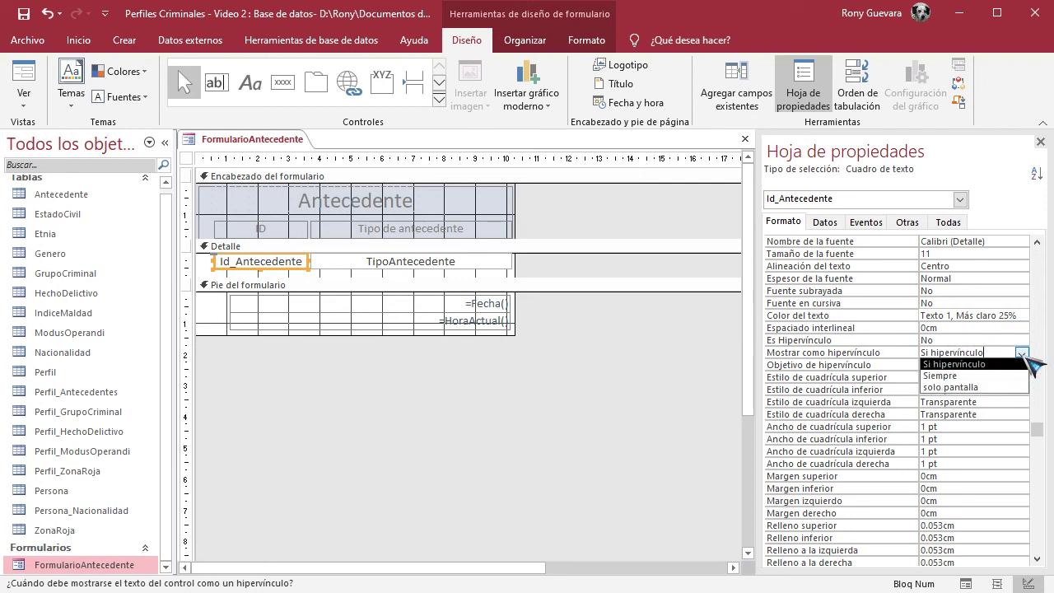
click(940, 340)
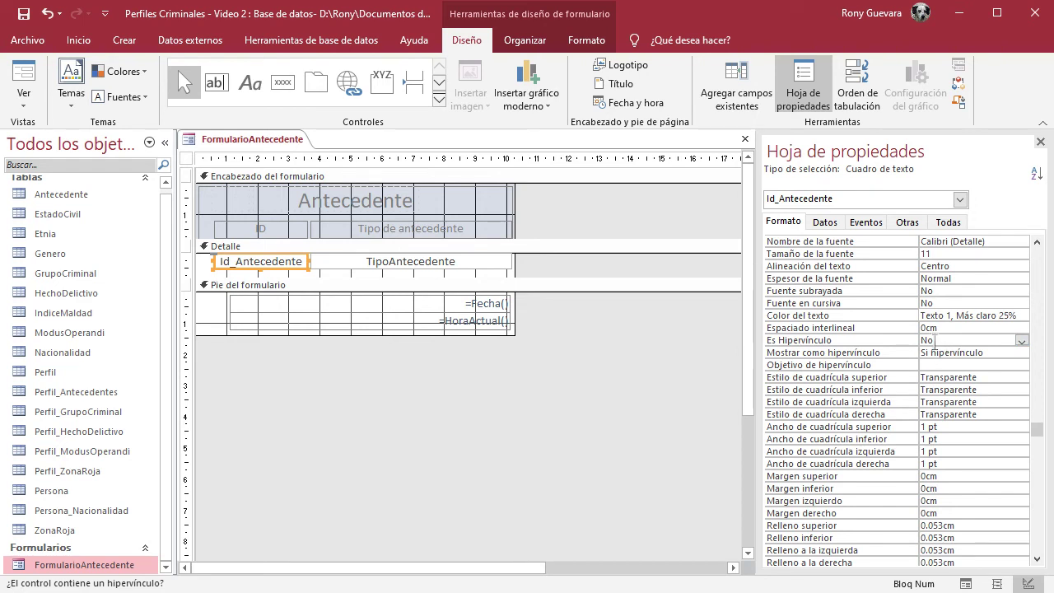
click(928, 364)
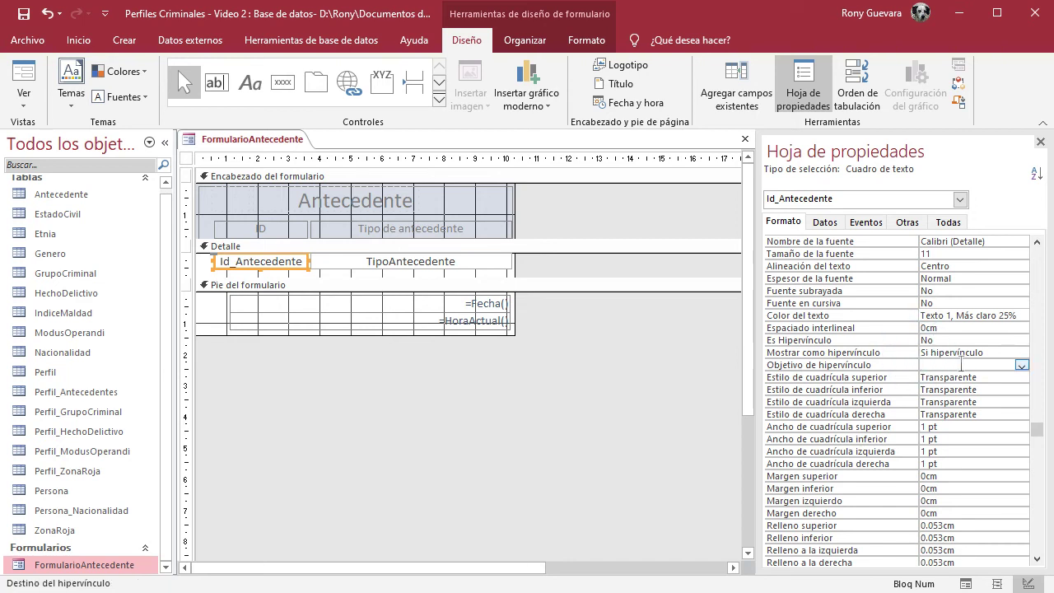
click(1022, 365)
click(951, 366)
Examine the margin and padding properties of the Id_Antecedente text box in relation to its text and edges.
click(935, 477)
click(936, 488)
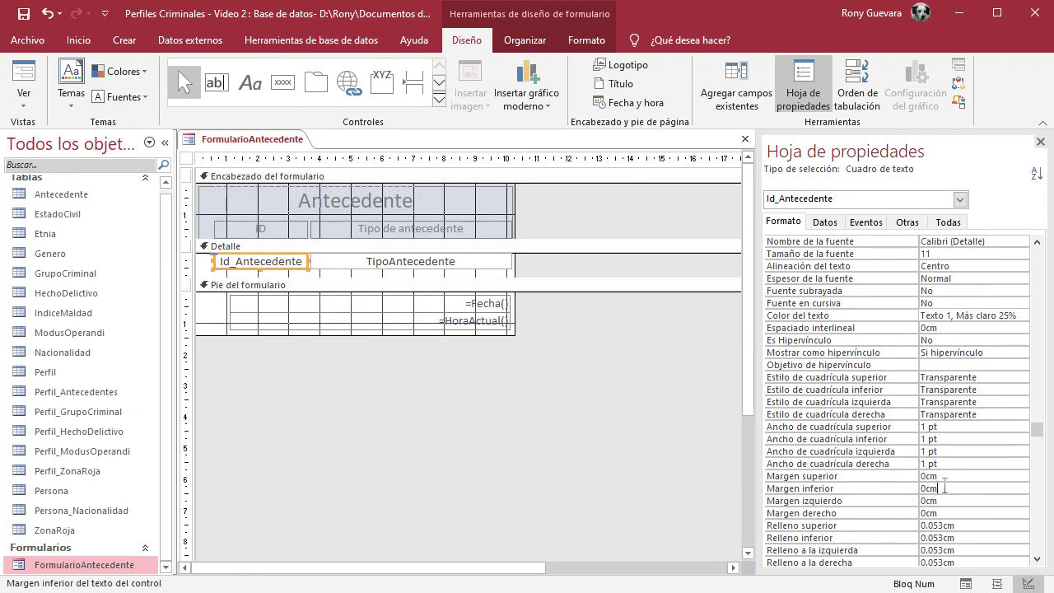
click(224, 261)
mouse_move(215, 261)
mouse_down()
mouse_move(309, 273)
mouse_move(207, 261)
mouse_up()
click(243, 261)
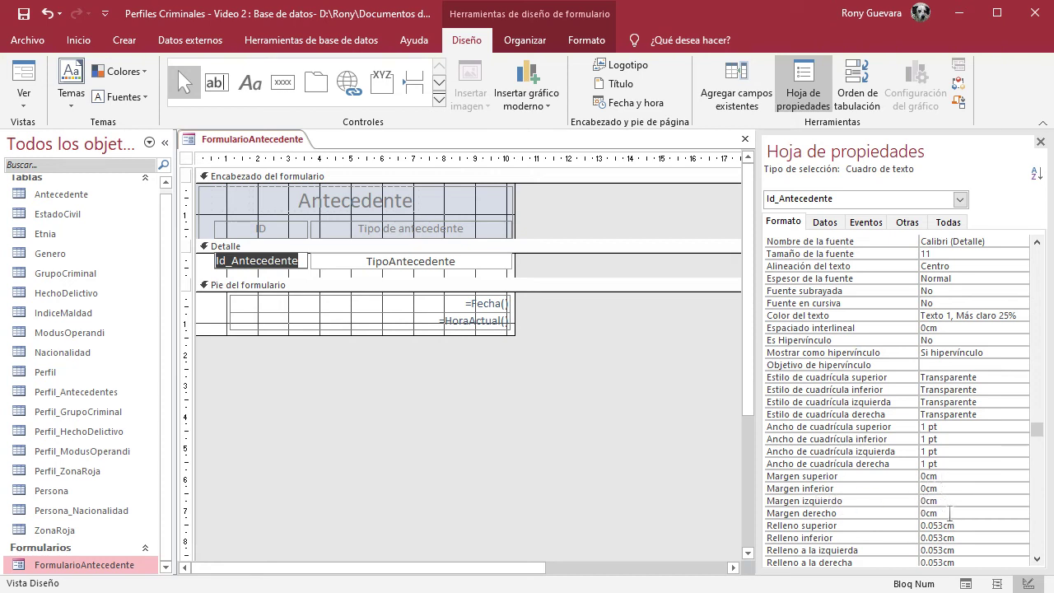
scroll(955, 519, down, 4)
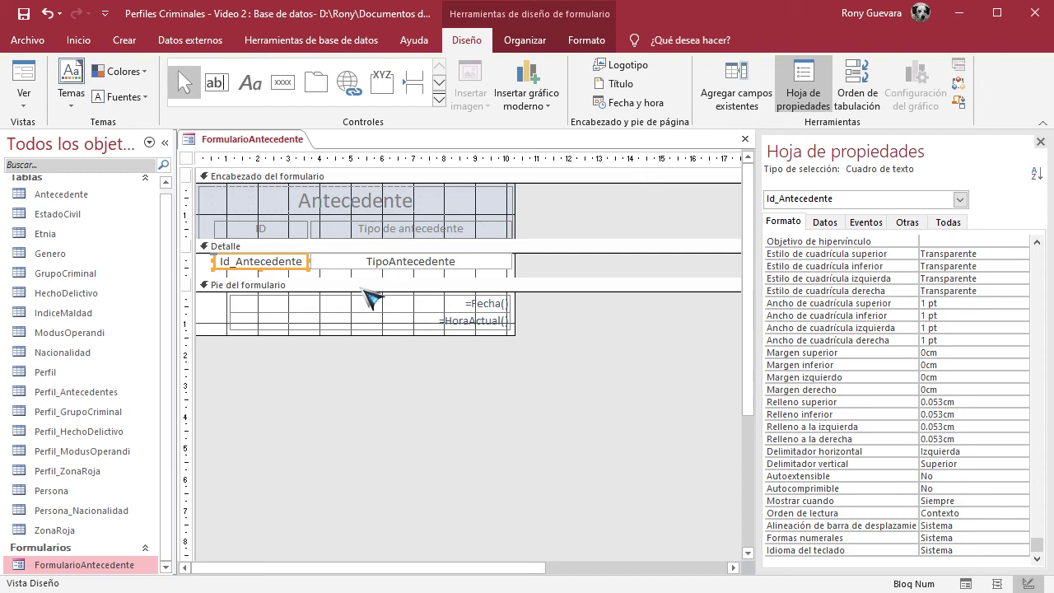
click(220, 261)
drag(300, 261, 214, 262)
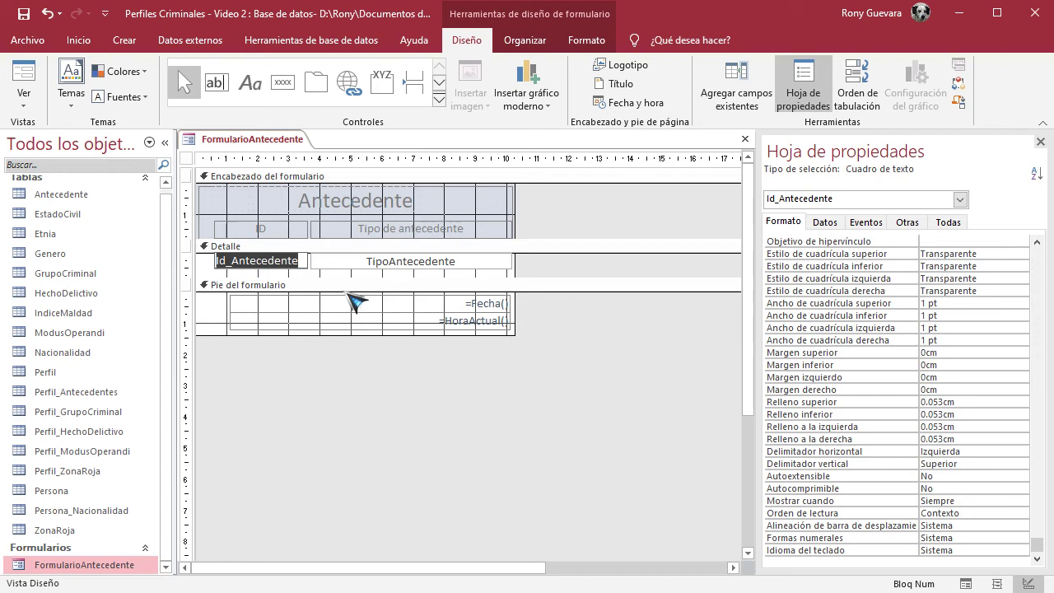
click(546, 274)
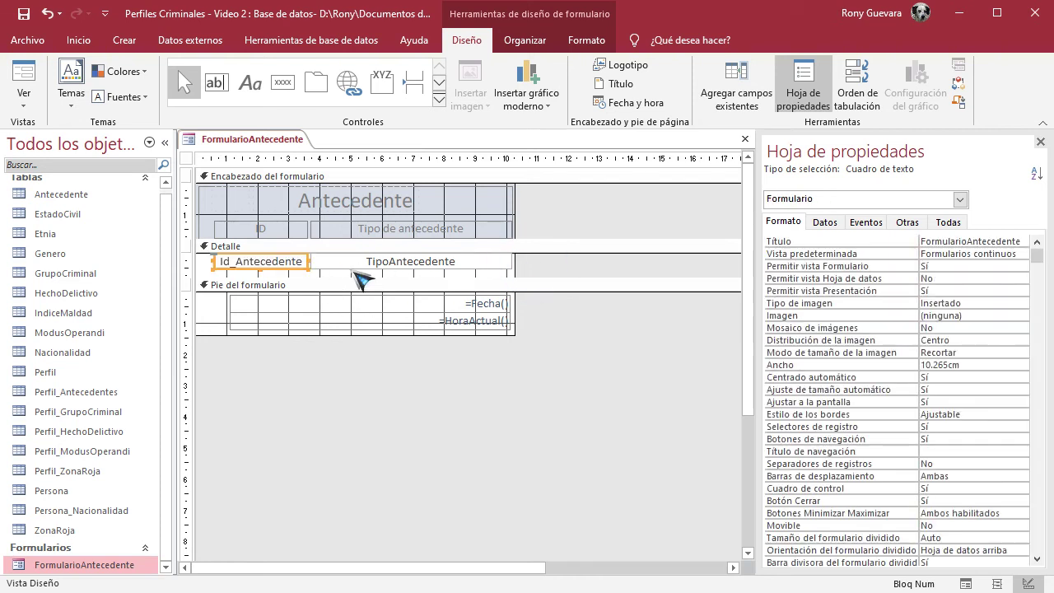
click(284, 263)
mouse_move(308, 261)
mouse_down()
mouse_move(362, 261)
mouse_move(281, 261)
mouse_move(325, 261)
mouse_move(305, 262)
mouse_up()
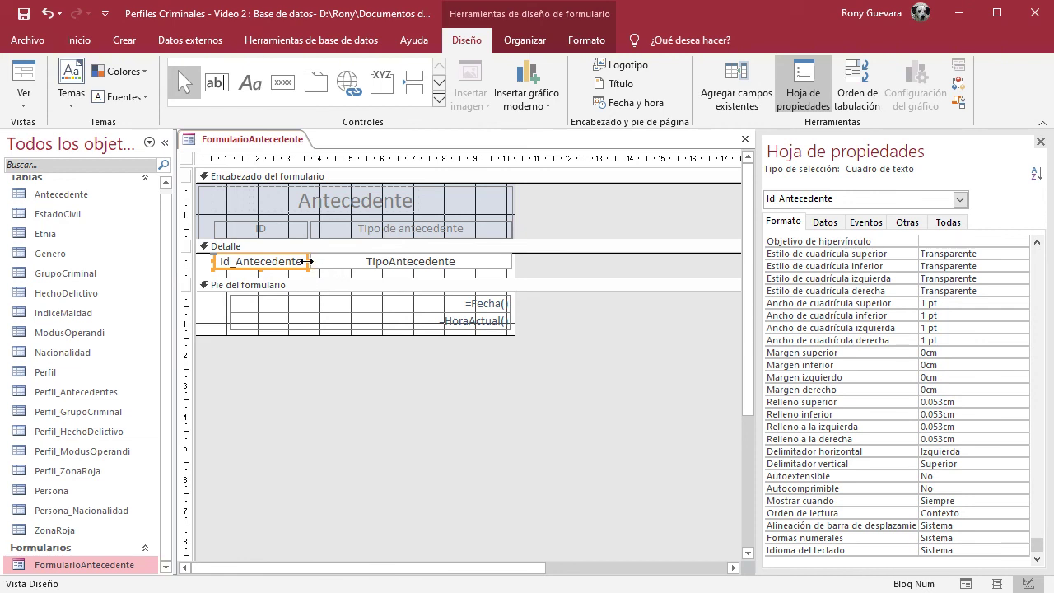
mouse_move(306, 261)
mouse_down()
mouse_move(226, 261)
mouse_move(308, 262)
mouse_up()
Review the Mostrar cuando and Orden de lectura options of the Id_Antecedente text box, keeping Siempre and Contexto.
click(939, 499)
click(1022, 501)
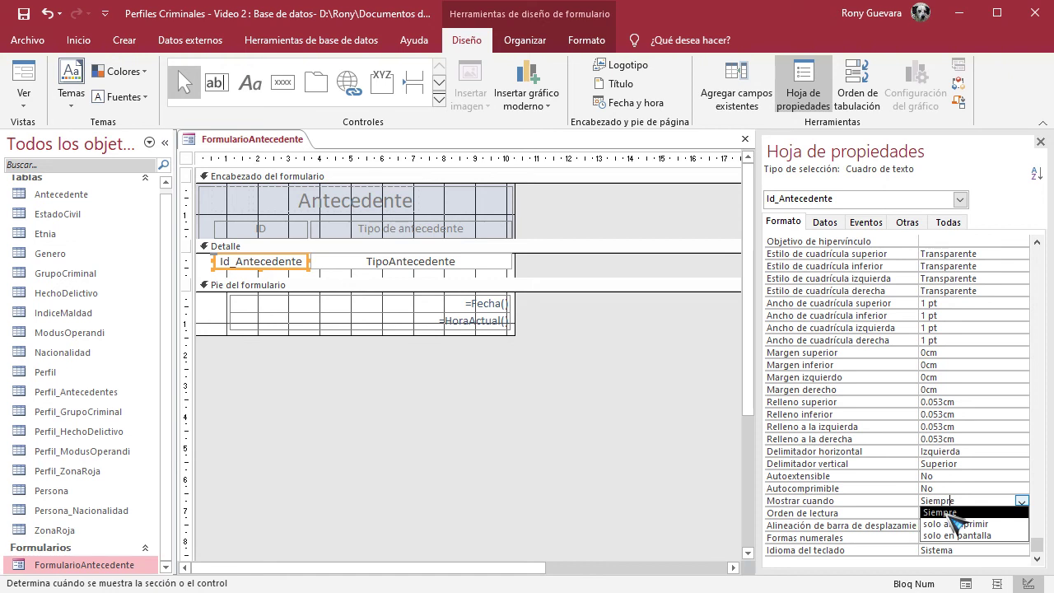
click(948, 513)
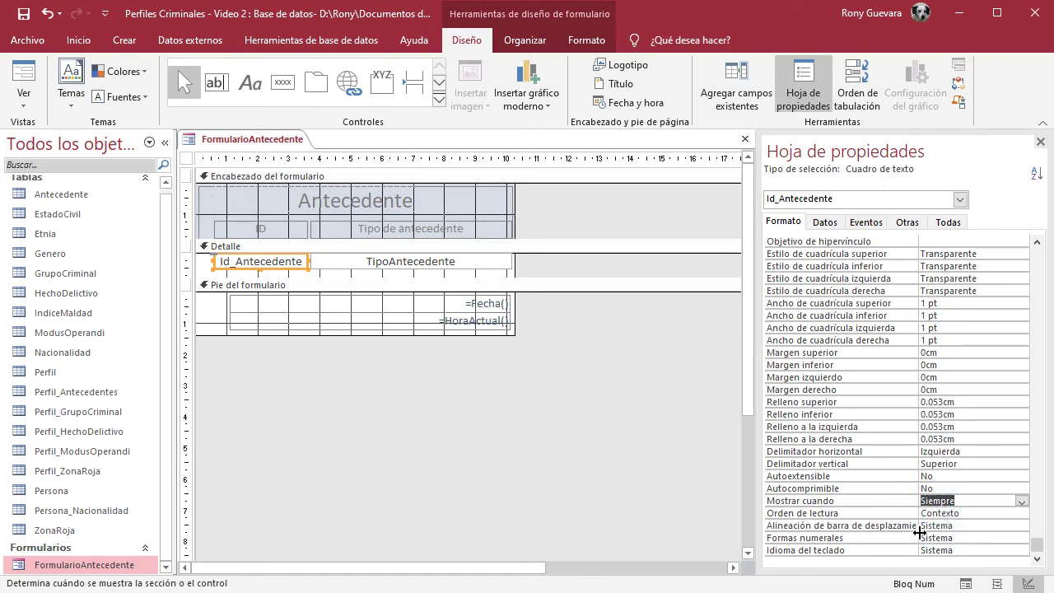
drag(1037, 545, 1038, 252)
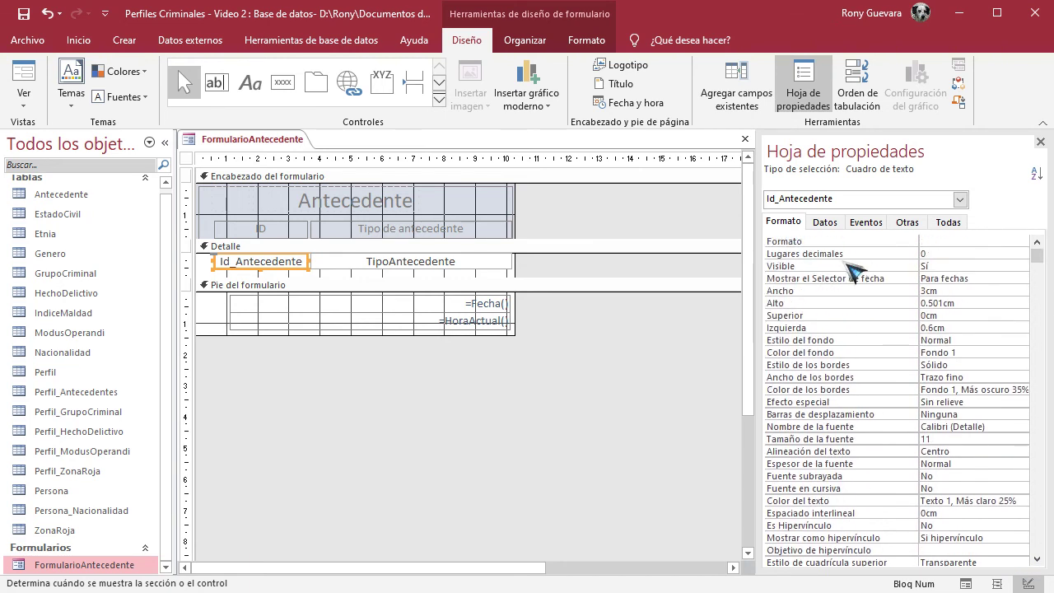
drag(1038, 260, 1039, 560)
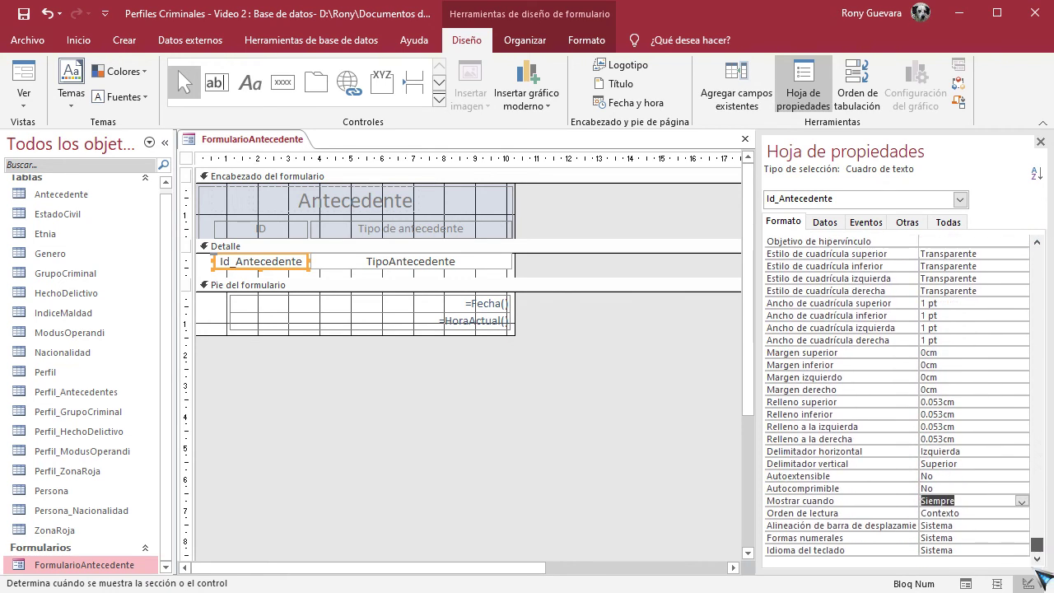
click(971, 513)
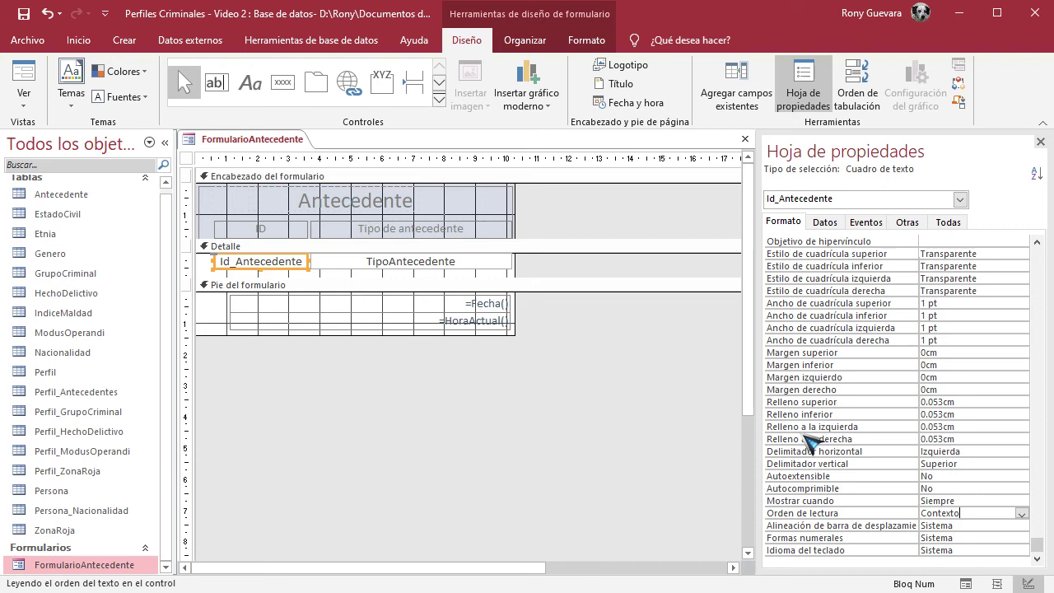
click(1022, 514)
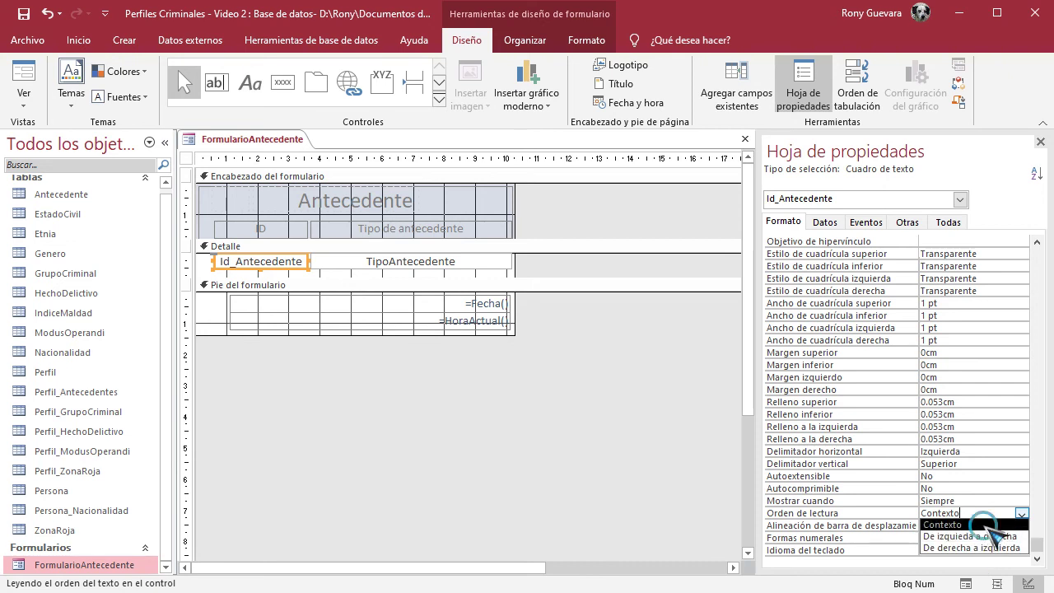
click(984, 525)
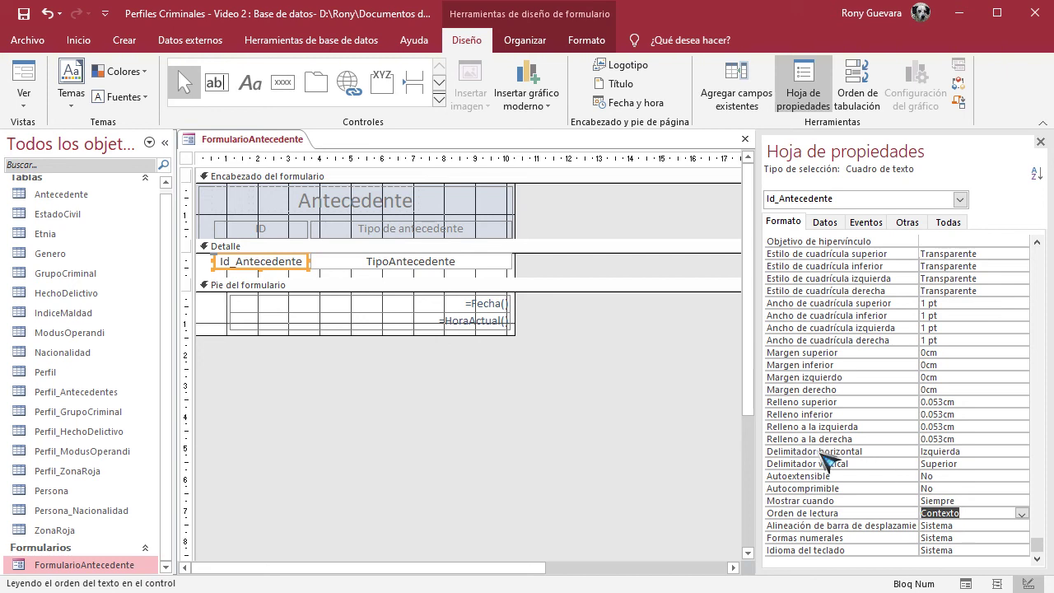
Extend the Detalle section to about 3 cm high and stretch the Id_Antecedente text box down to about 2.3 cm.
drag(348, 277, 346, 345)
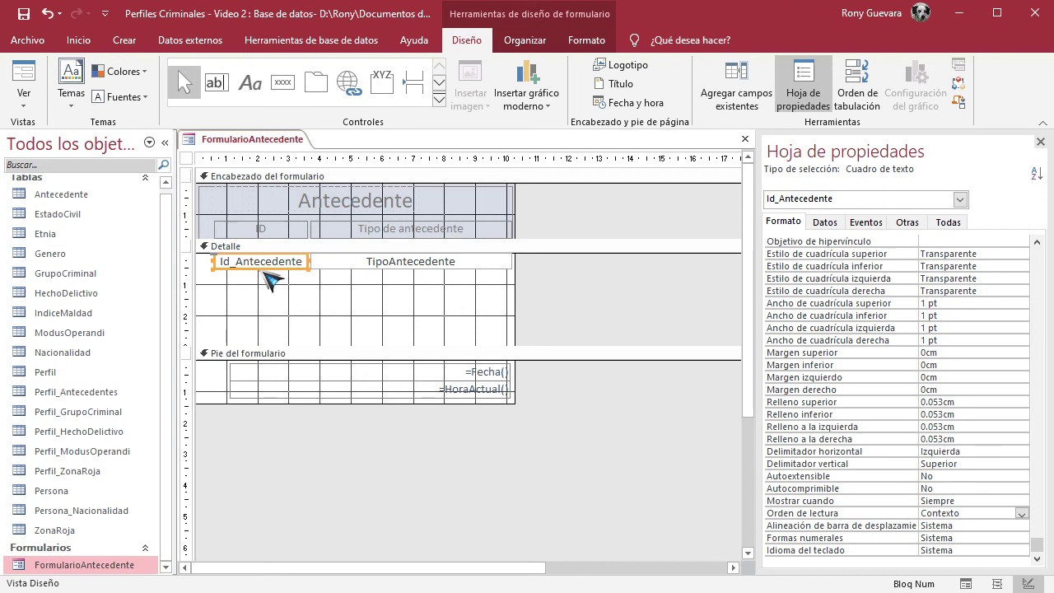
drag(261, 270, 259, 325)
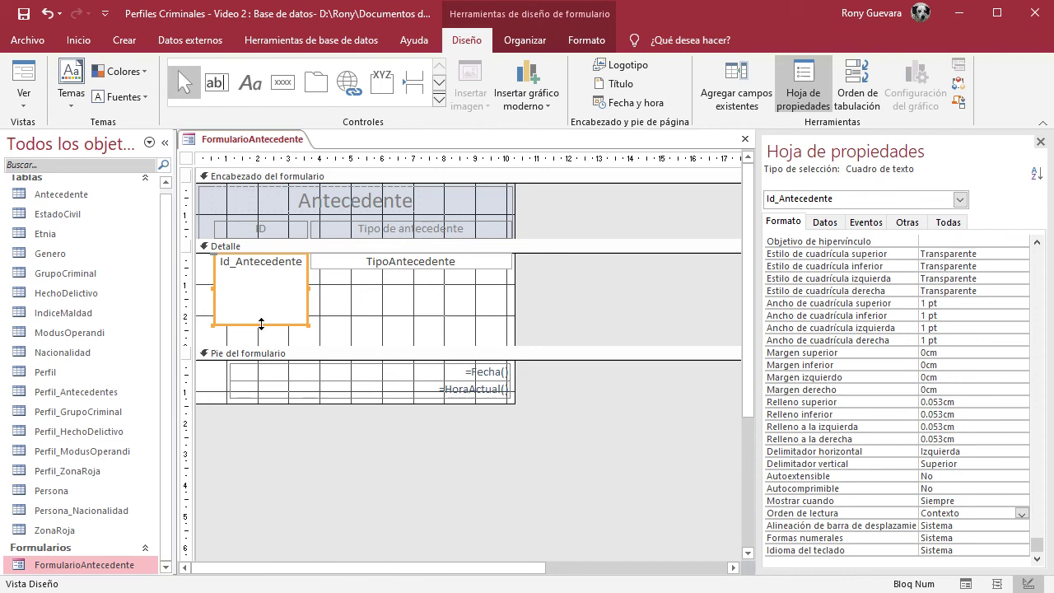
Shrink the Id_Antecedente text box to about 0.5 cm high and reduce the Detalle section to about 0.7 cm.
click(271, 270)
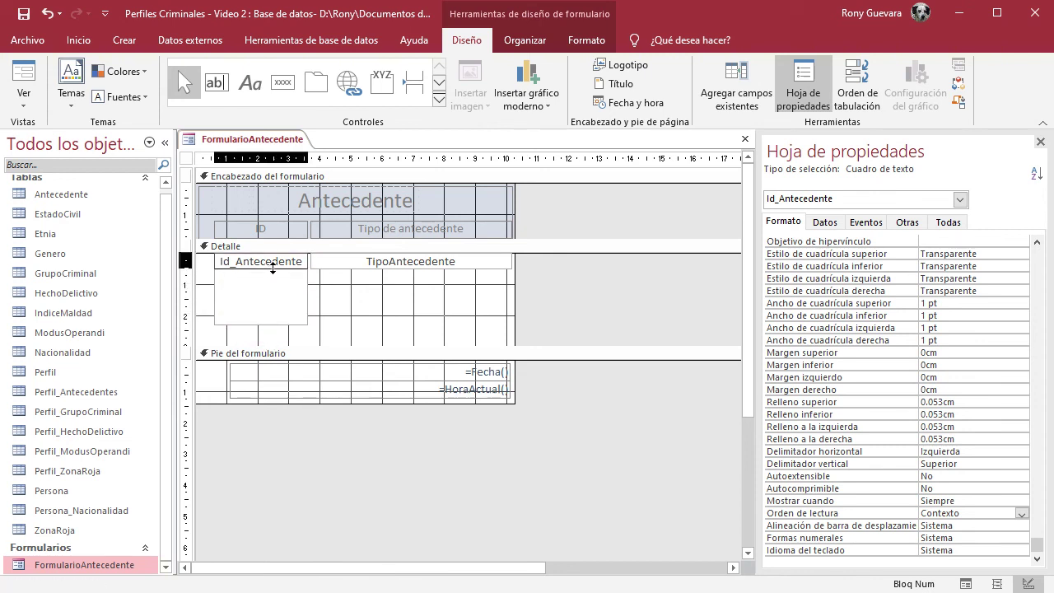
click(332, 353)
drag(330, 346, 348, 276)
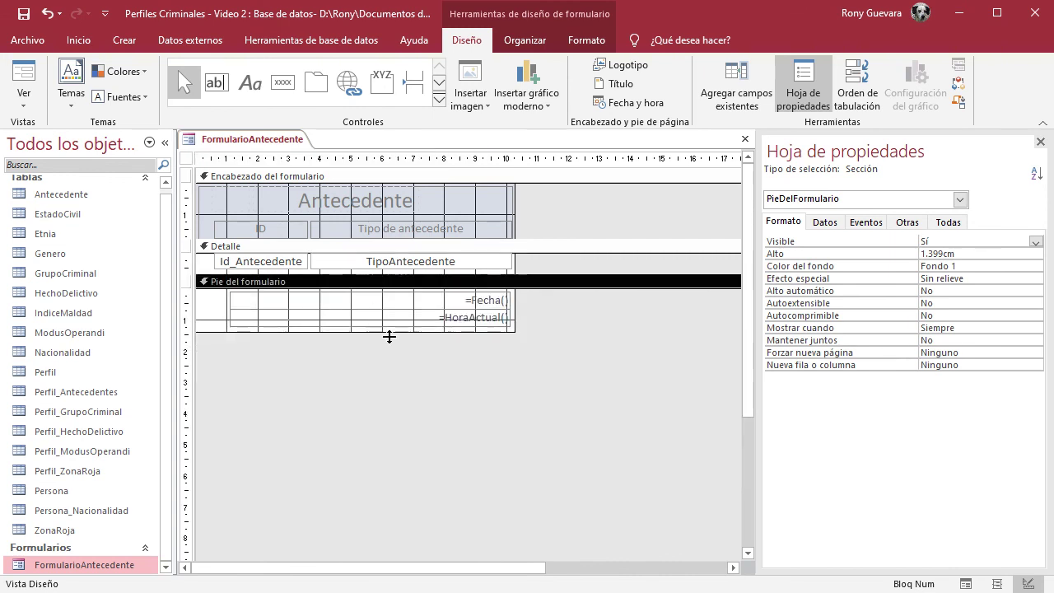
Review the Formas numerales and Idioma del teclado options of the Id_Antecedente text box, keeping Sistema for both.
click(280, 263)
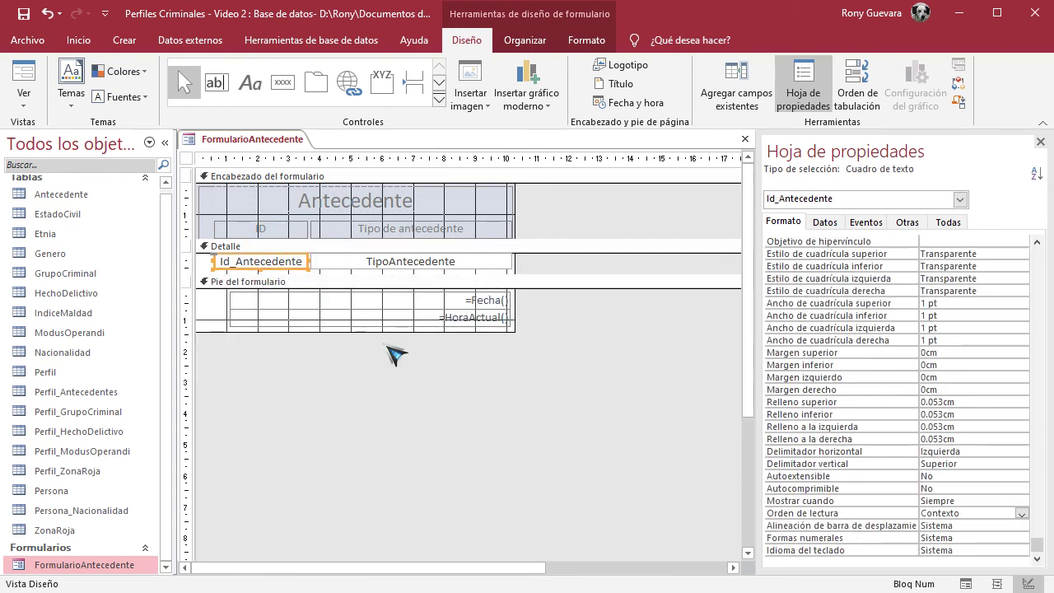
click(934, 537)
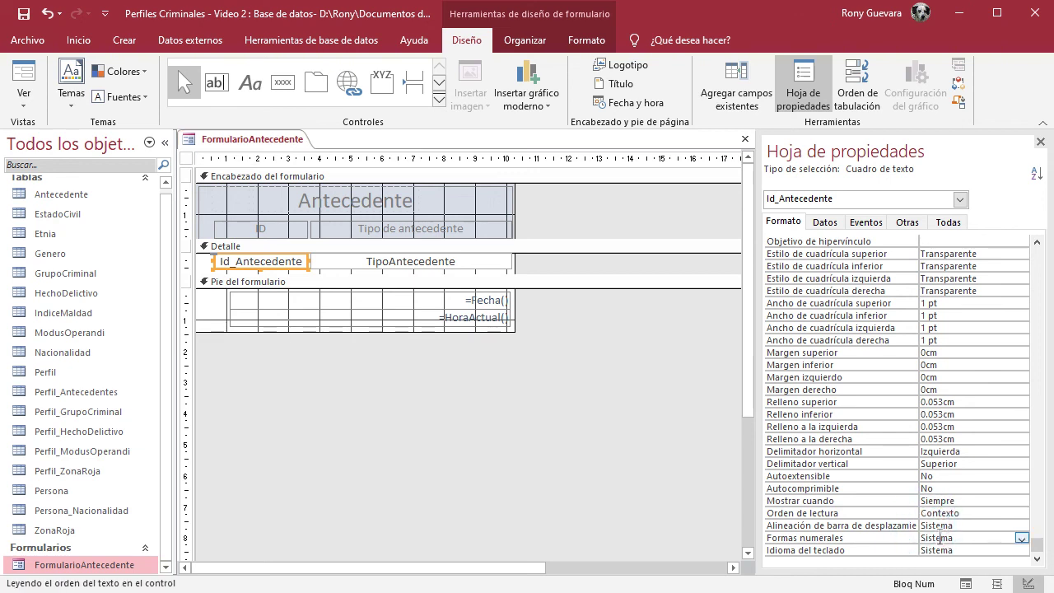
click(1021, 539)
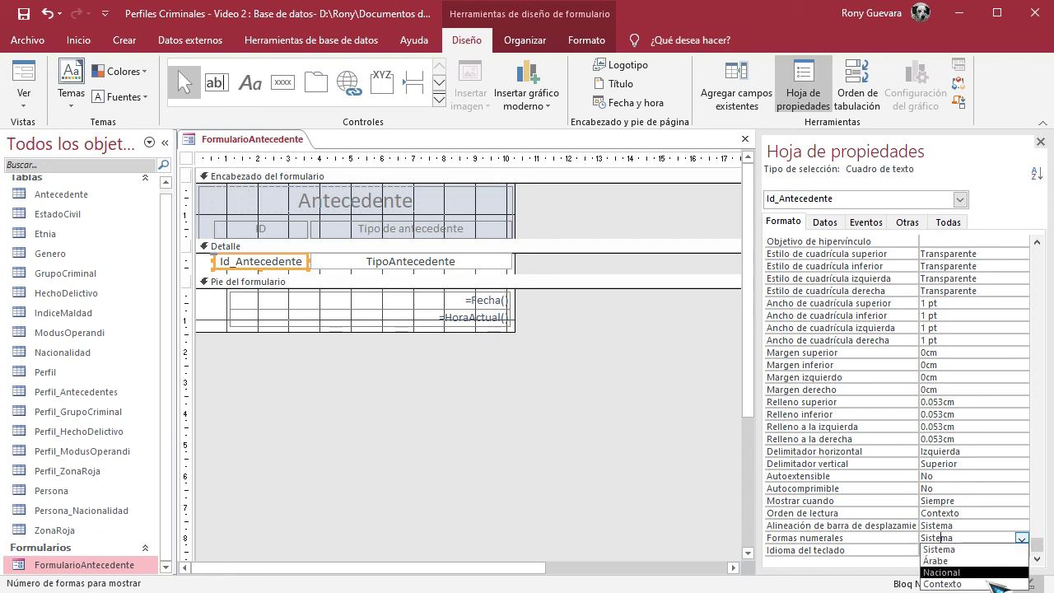
click(981, 549)
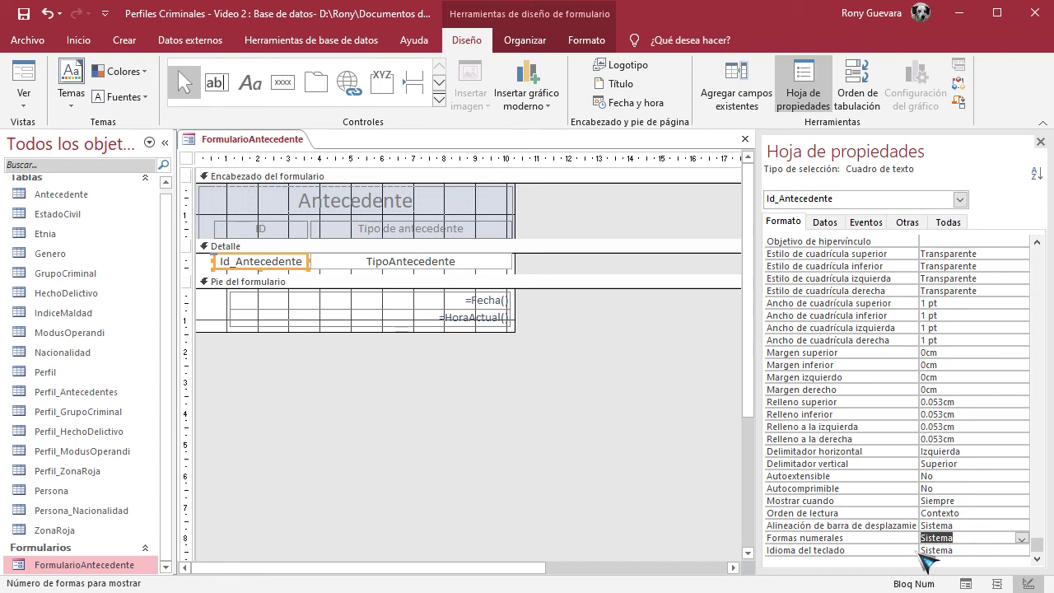
click(992, 550)
click(1021, 550)
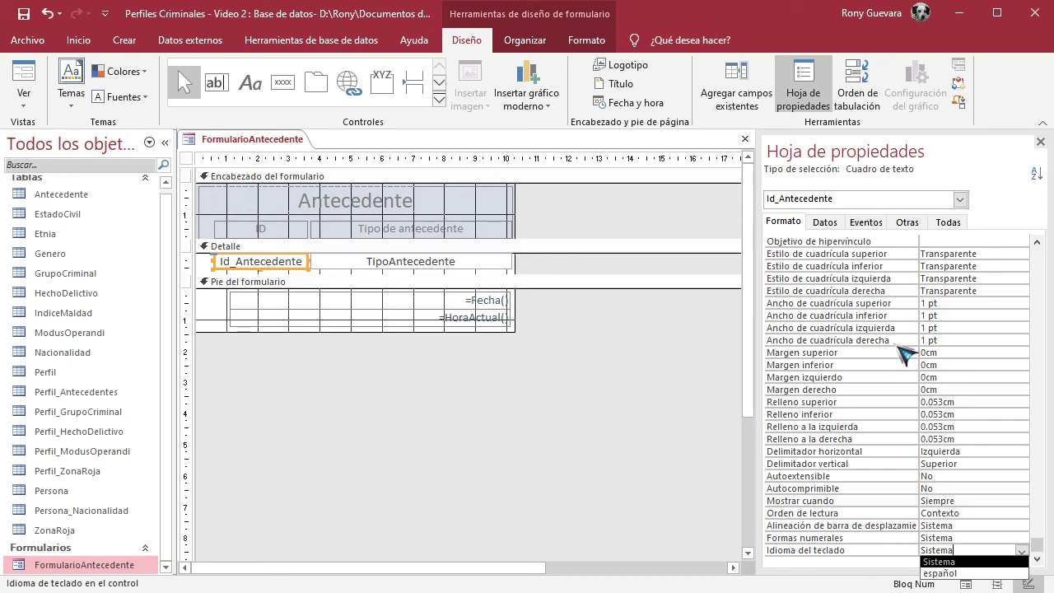
Examine the Origen del control options of the Id_Antecedente text box and compare them with the form's available fields.
click(826, 225)
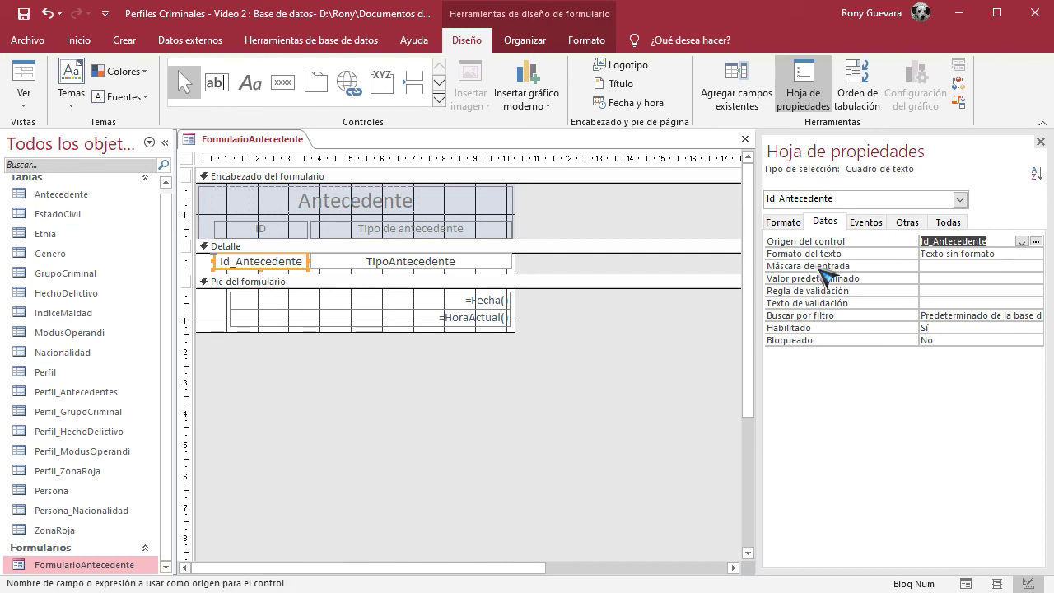
click(1021, 242)
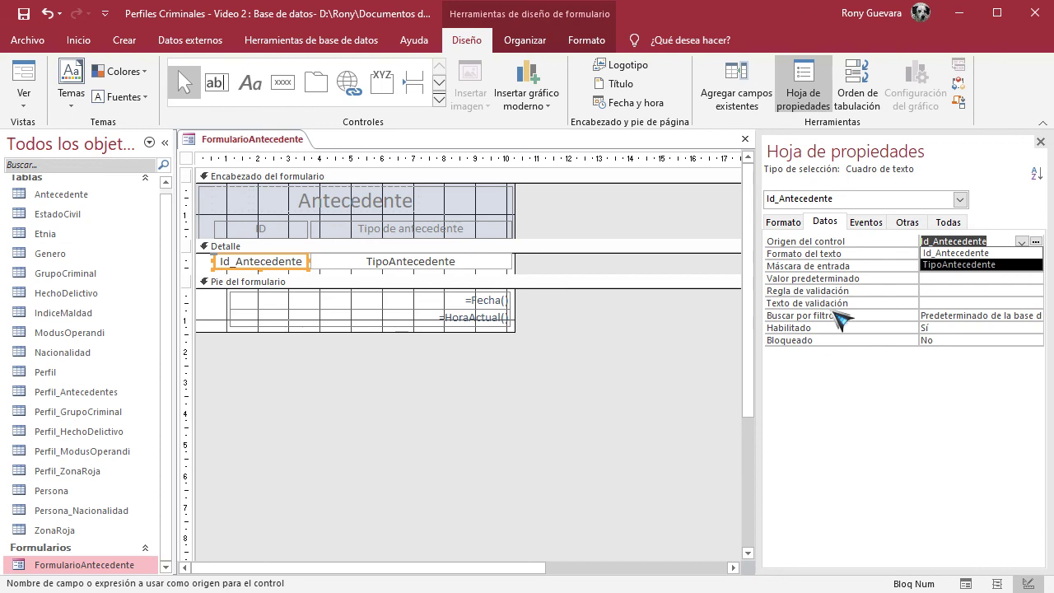
click(1017, 221)
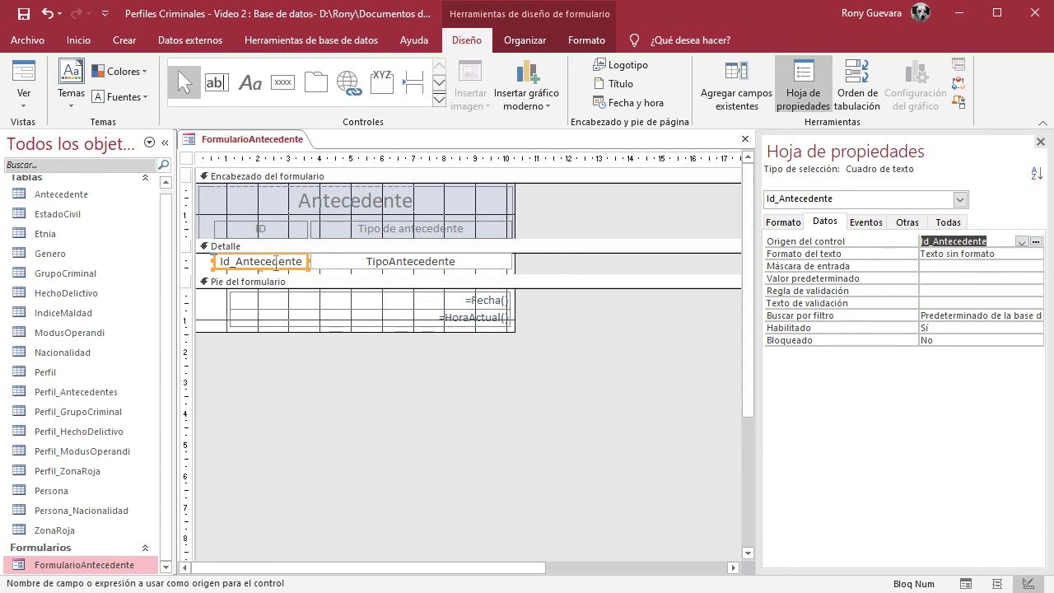
click(745, 97)
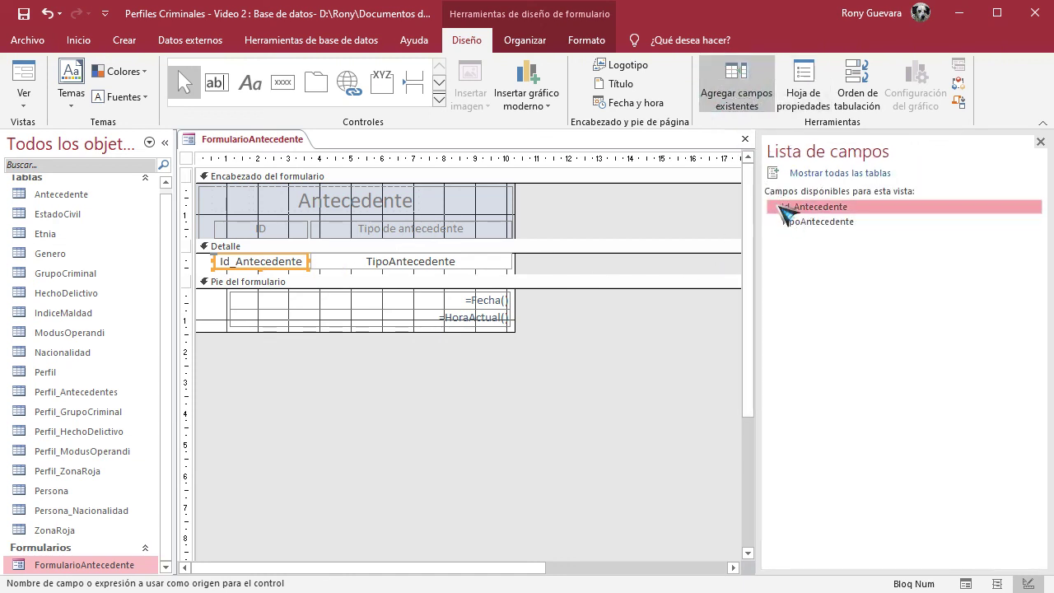
click(805, 94)
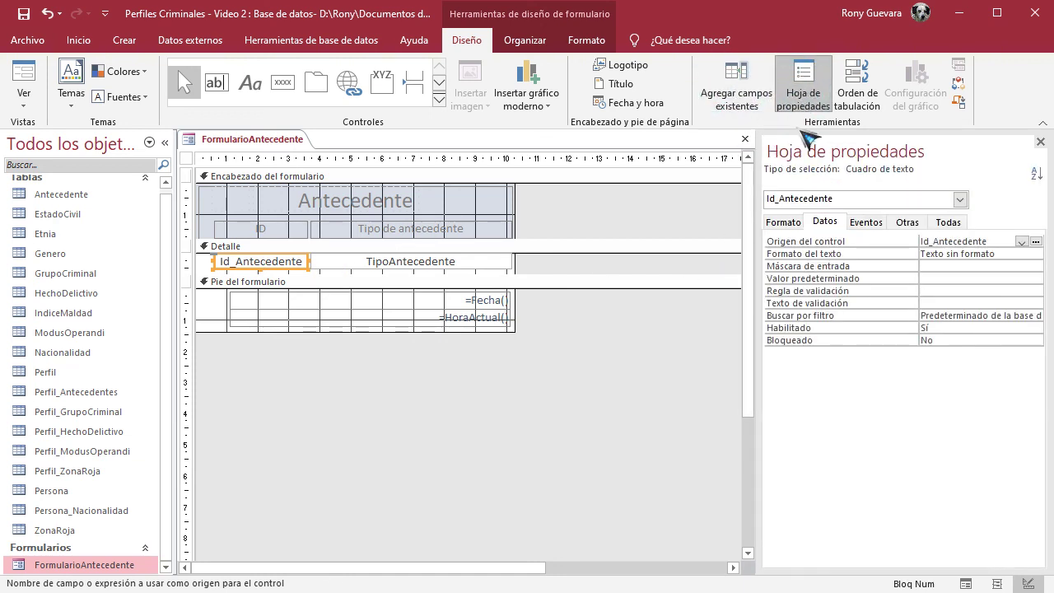
click(745, 89)
click(804, 90)
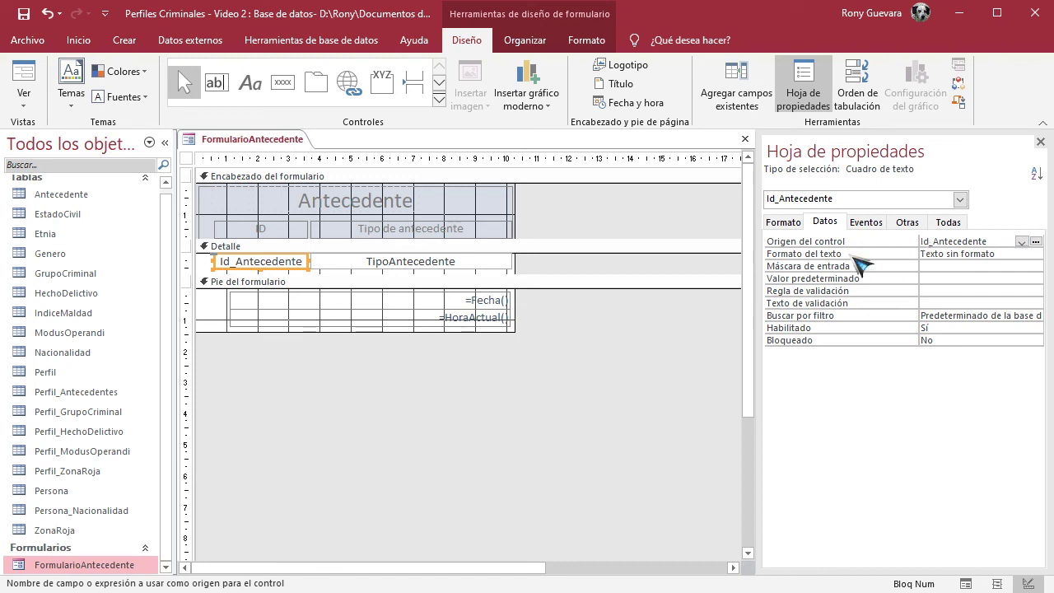
Review the Formato del texto options of the Id_Antecedente text box and try to open its input mask wizard.
click(1000, 254)
click(1035, 254)
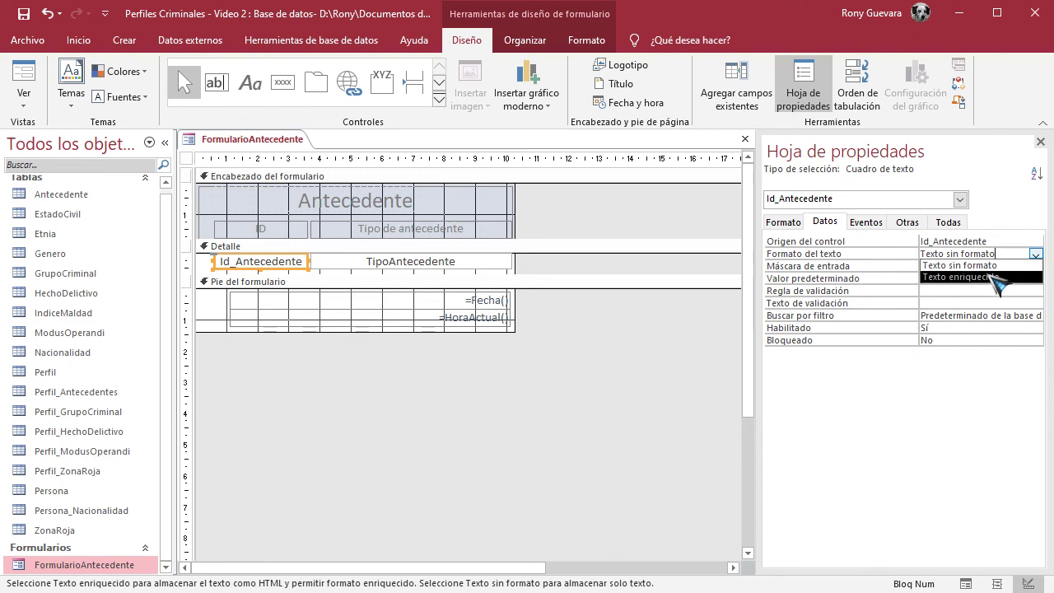
click(1009, 227)
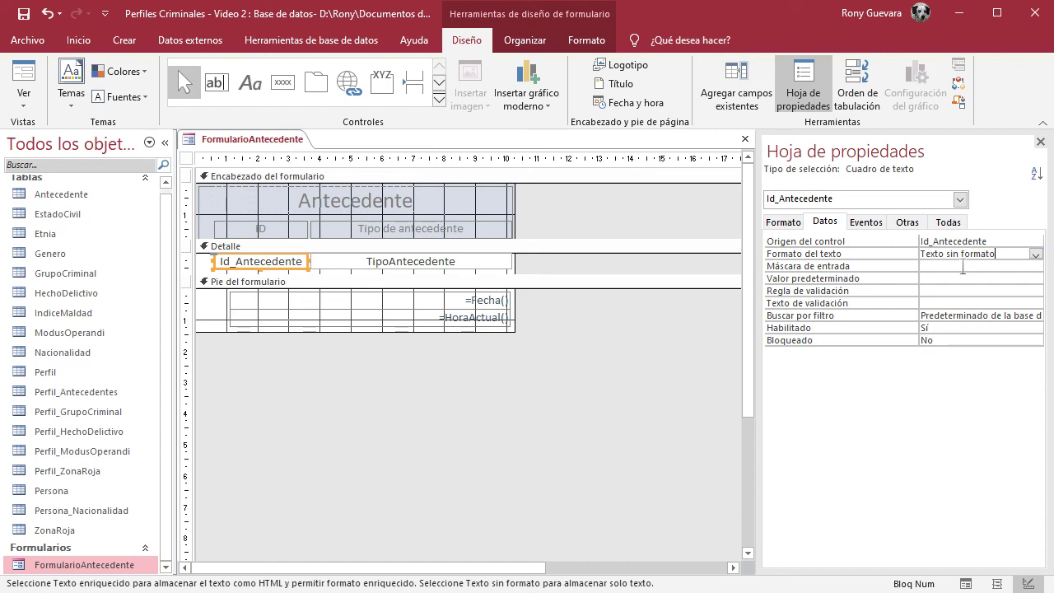
click(957, 265)
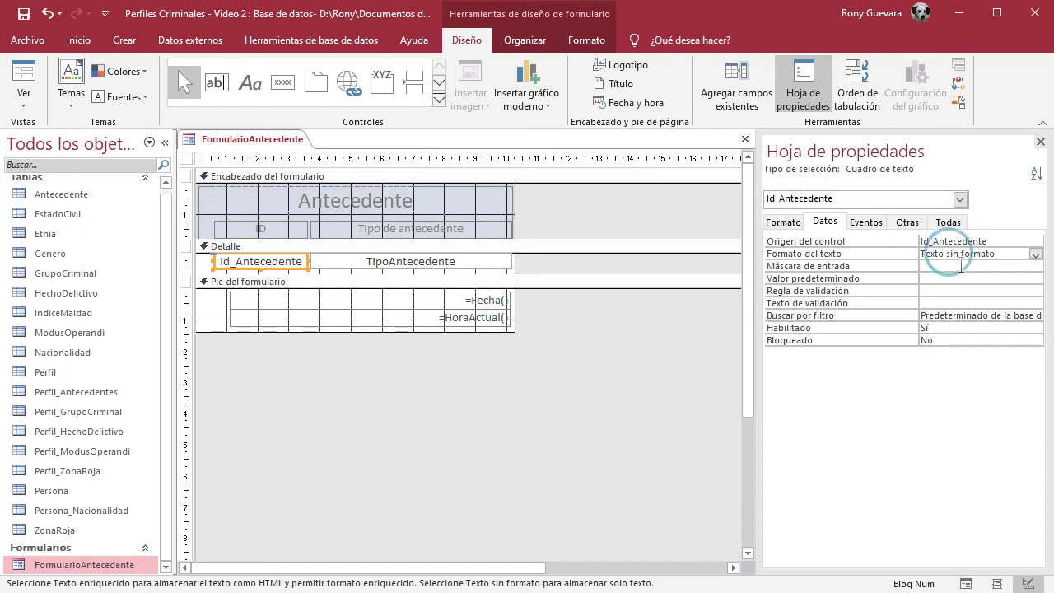
click(1035, 265)
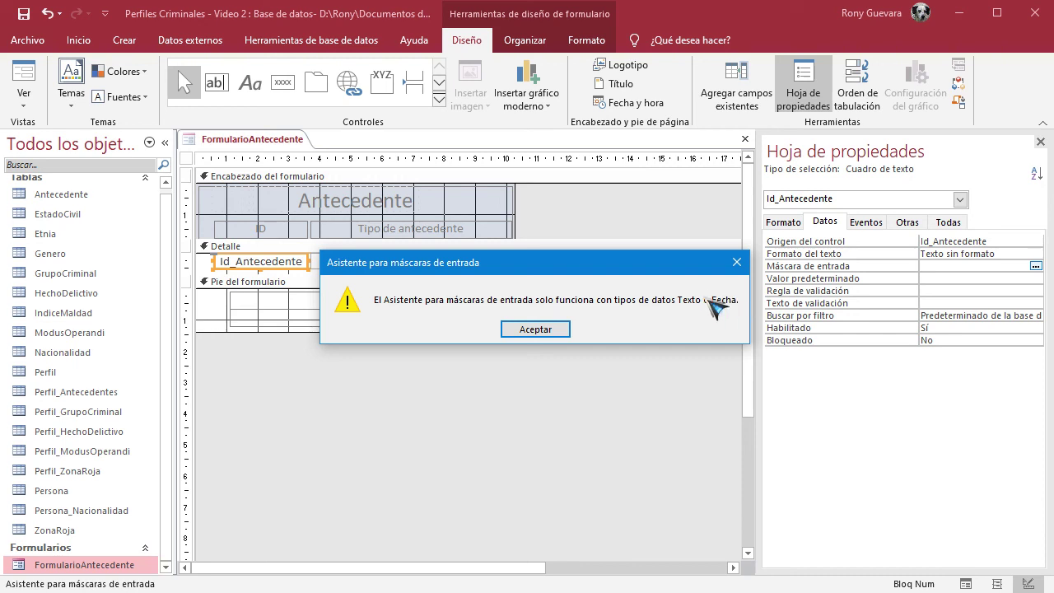
click(540, 328)
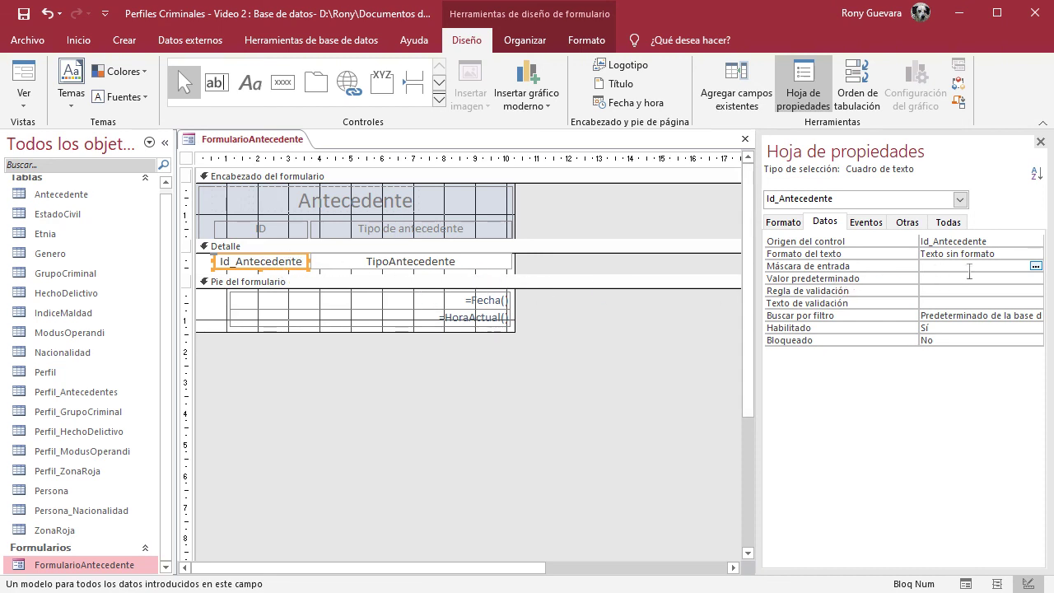
Examine the default value, validation rule and text, filter lookup, Habilitado and Bloqueado properties of the Id_Antecedente text box.
click(943, 278)
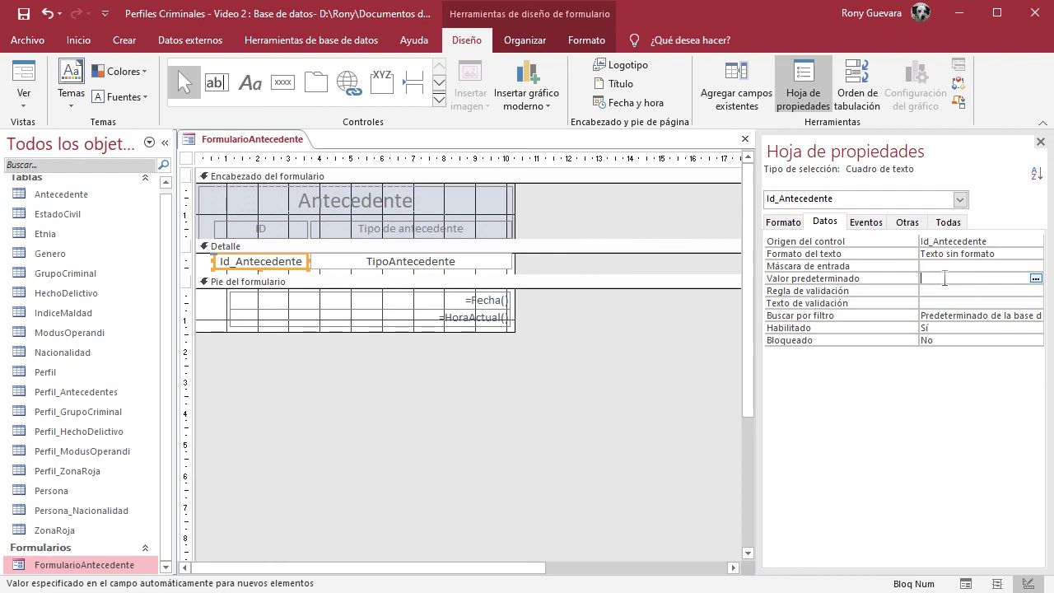
click(945, 290)
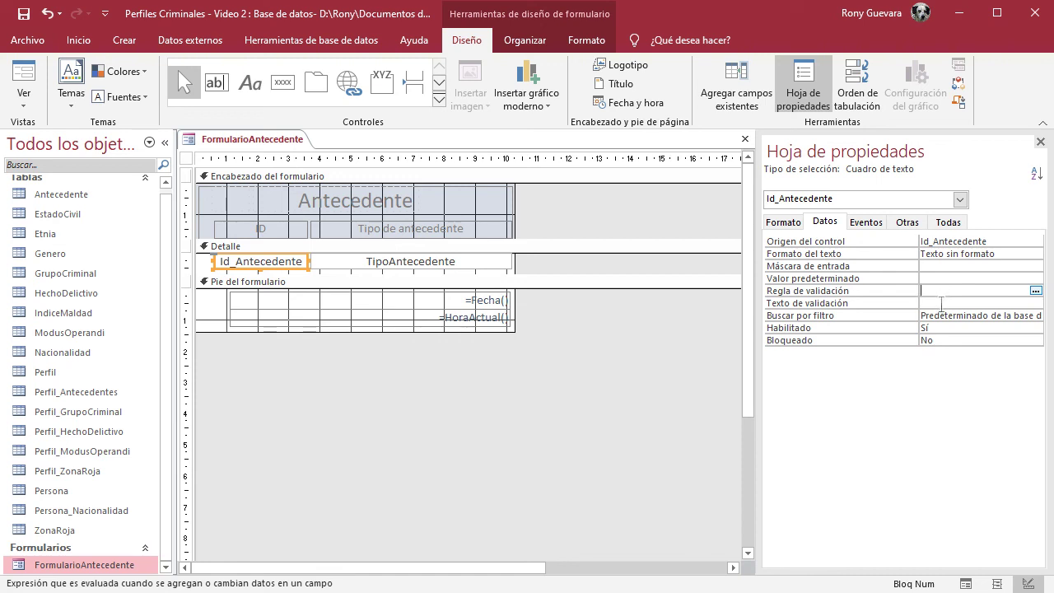
click(941, 302)
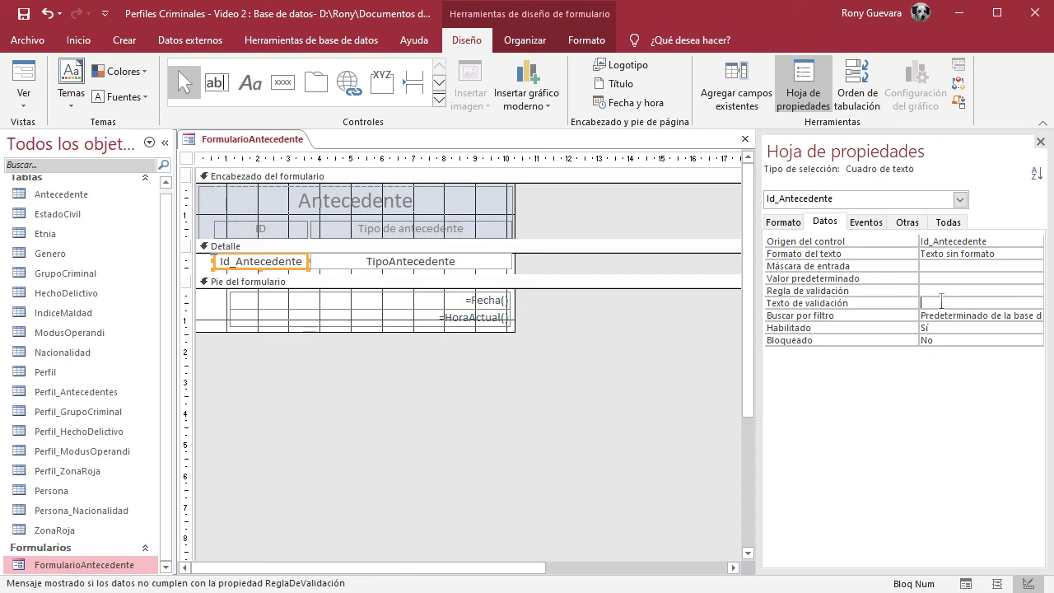
click(948, 315)
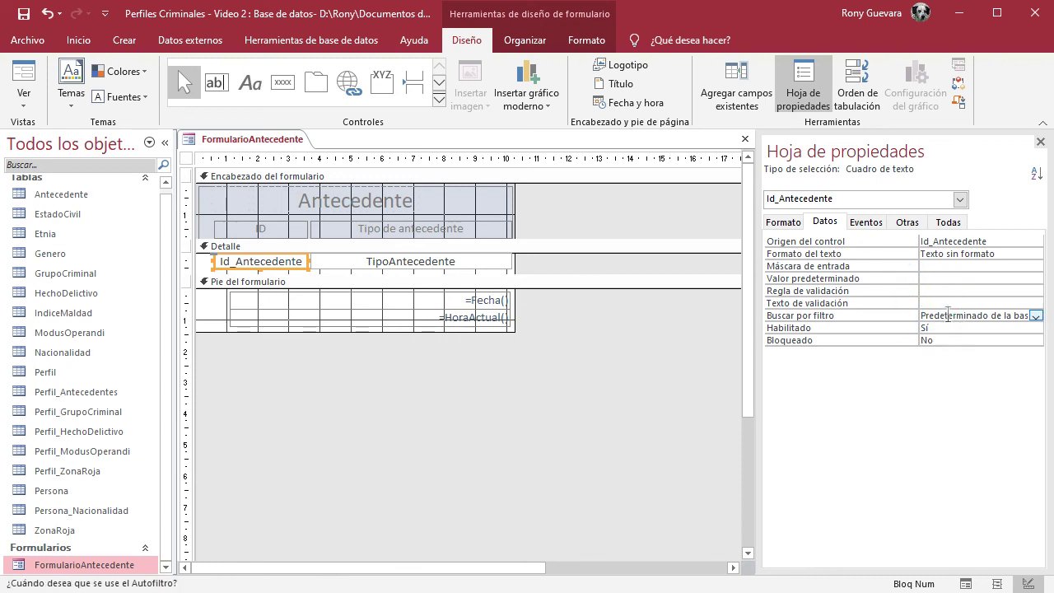
click(938, 327)
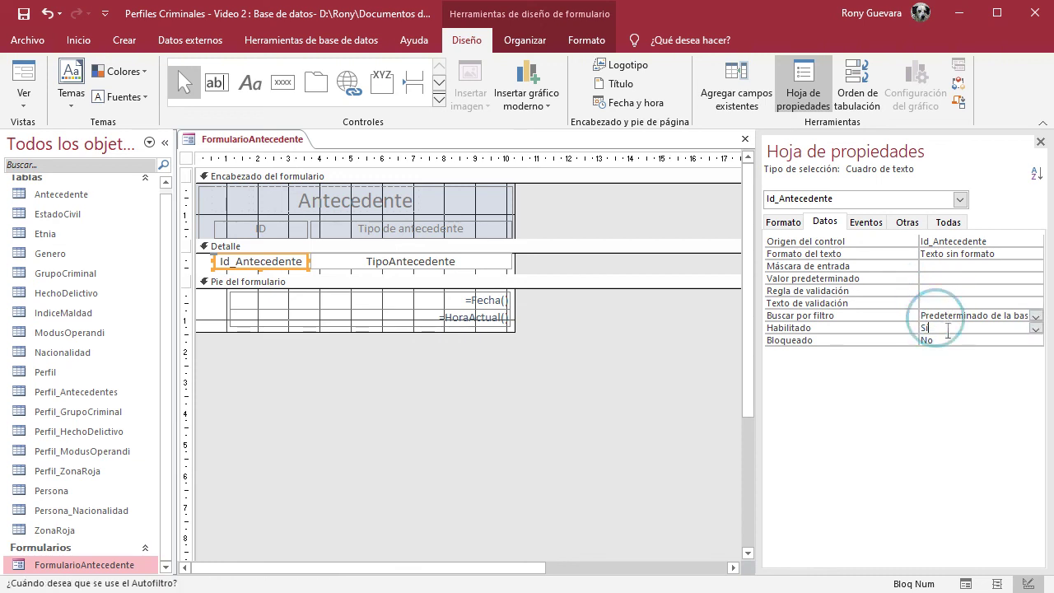
click(950, 339)
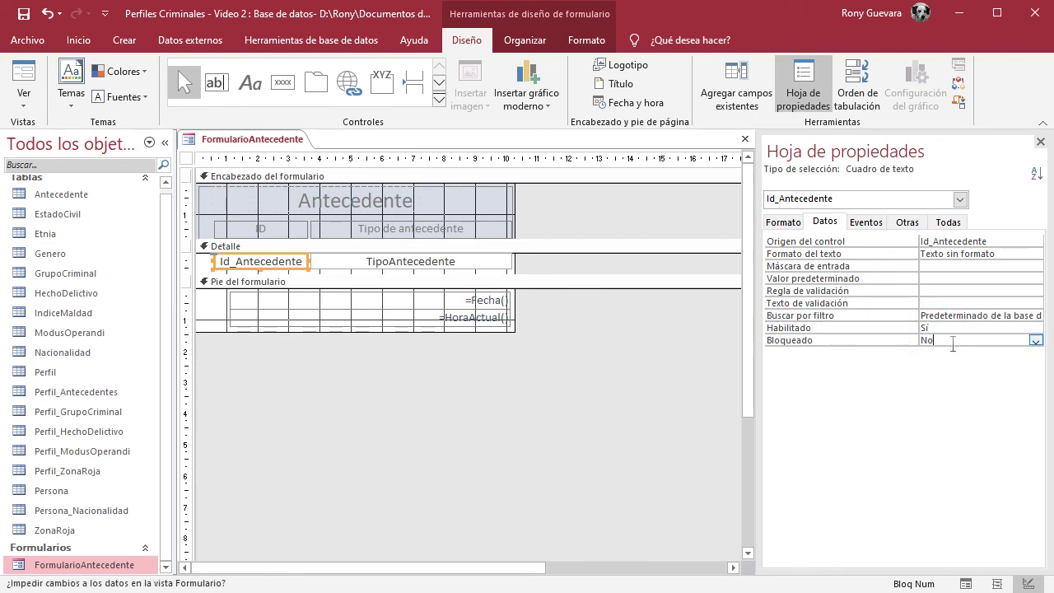
Set Habilitado to No and Bloqueado to Sí for the Id_Antecedente text box, and compare these settings with TipoAntecedente.
click(1035, 329)
click(1036, 328)
click(1018, 350)
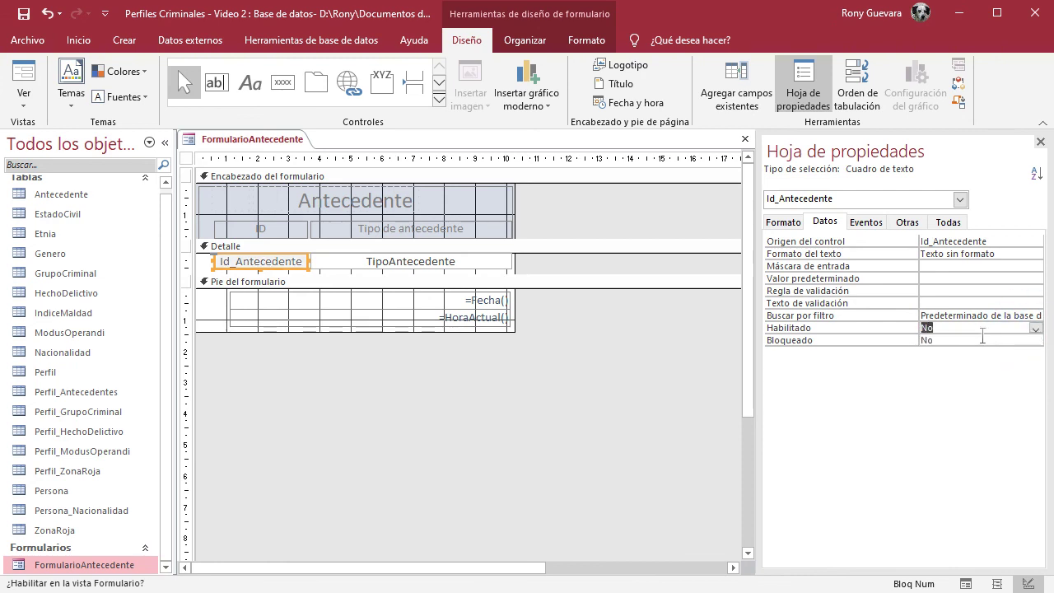
click(1035, 340)
click(1035, 340)
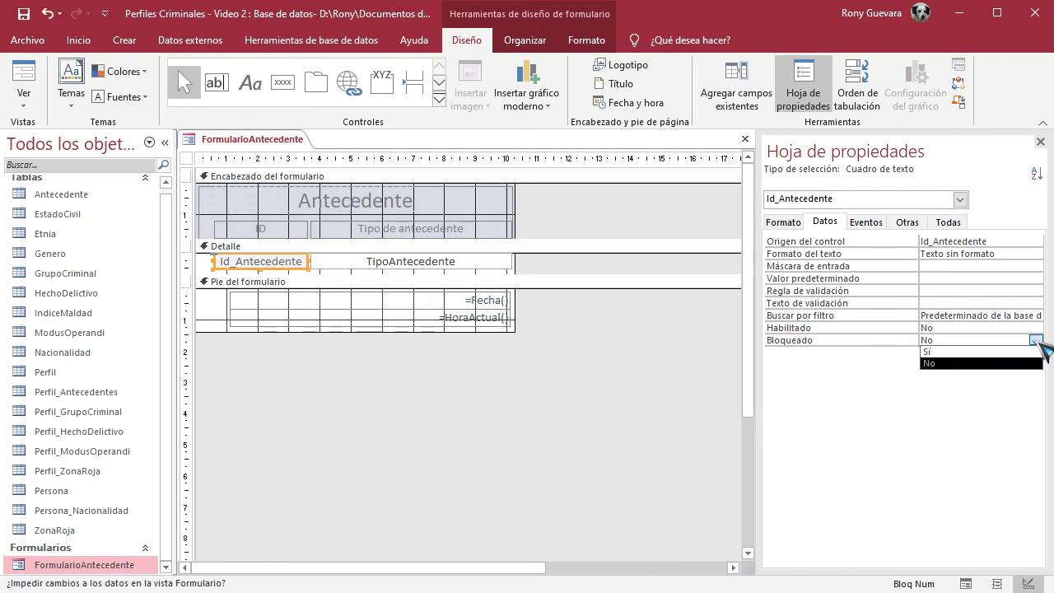
click(1007, 352)
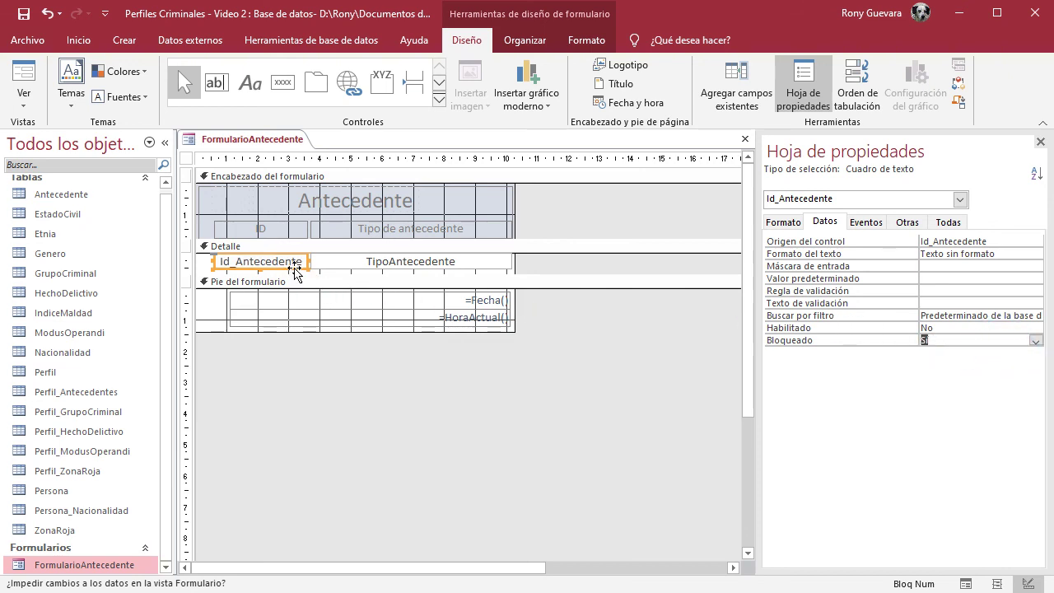
click(409, 265)
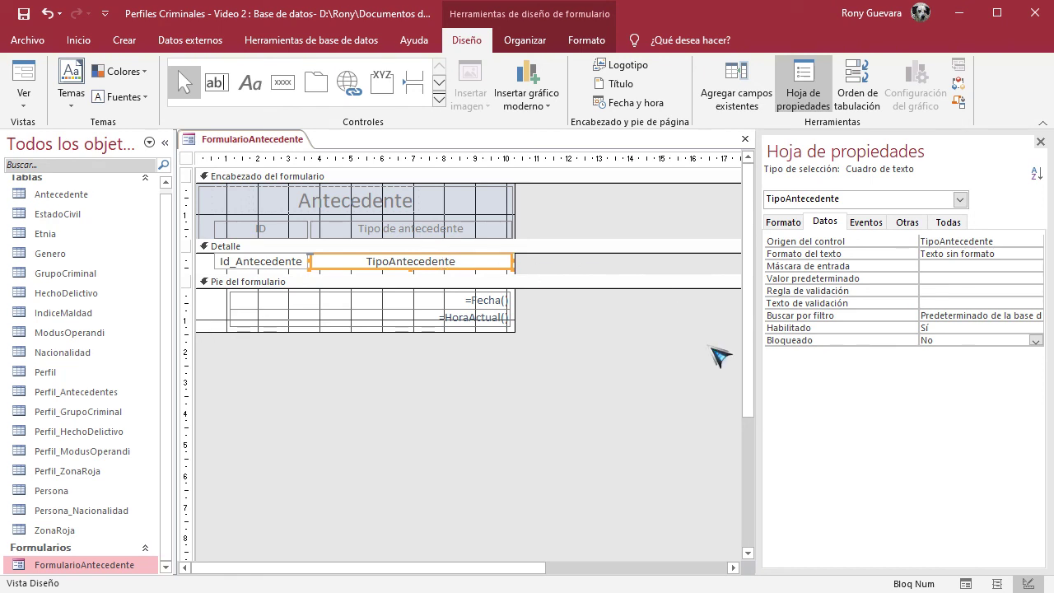
click(288, 264)
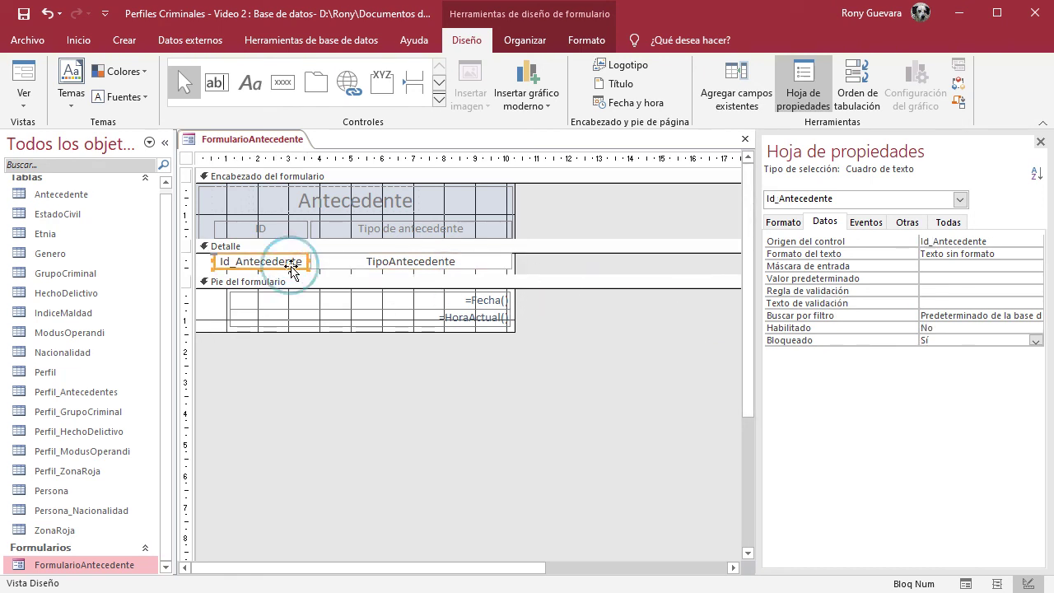
Examine the event and other properties of the Id_Antecedente text box, comparing Nombre de etiqueta with the ID header label's name.
click(867, 224)
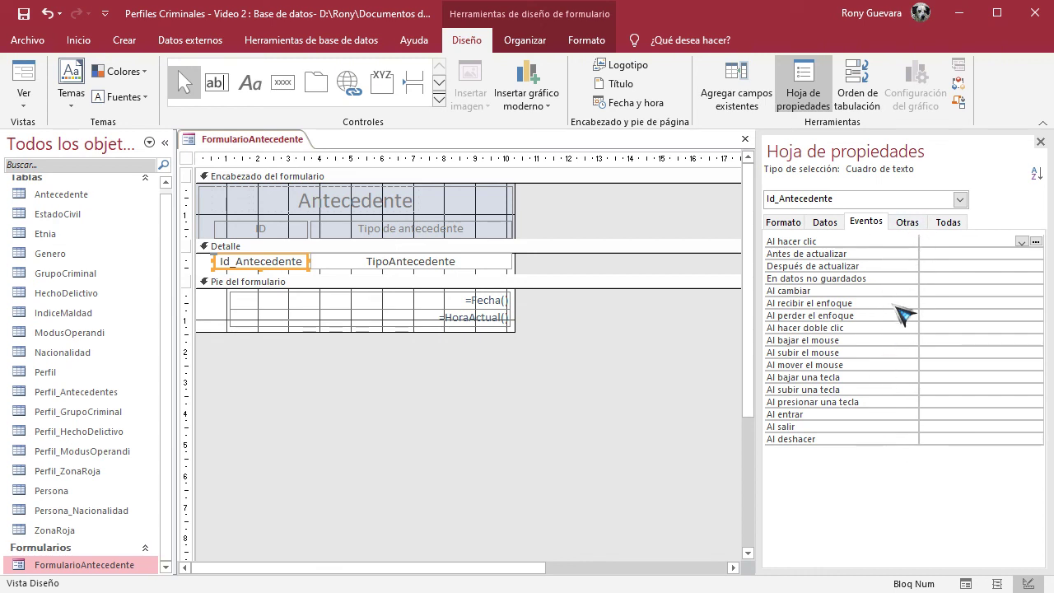
click(907, 222)
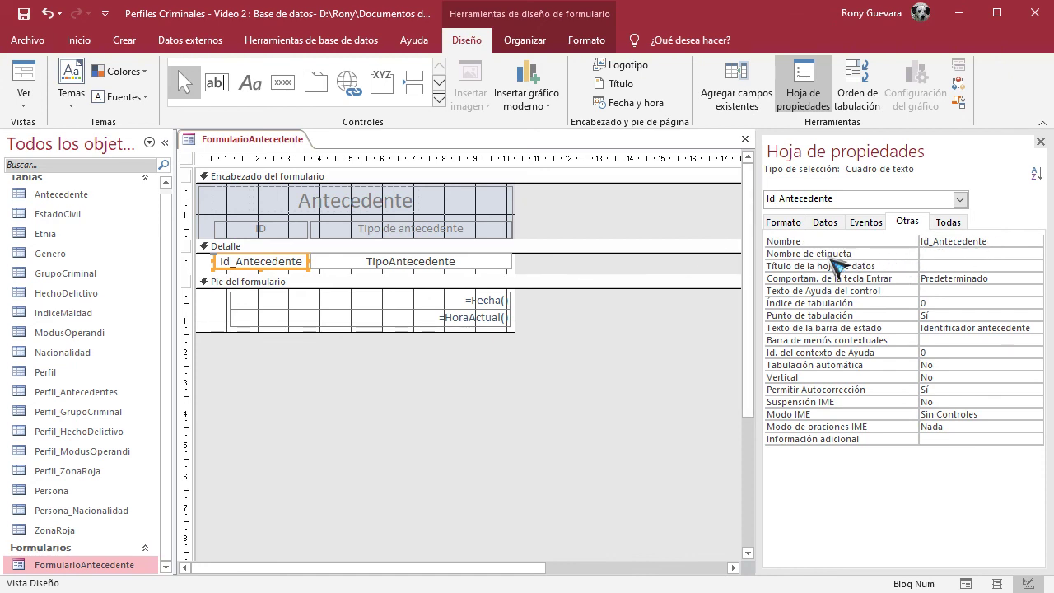
click(921, 250)
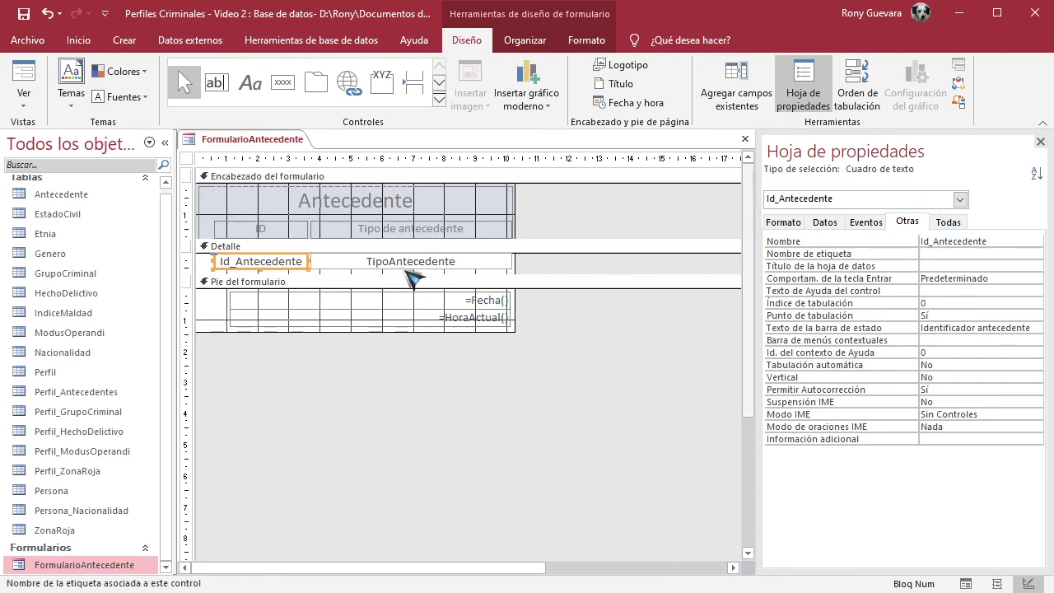
click(294, 228)
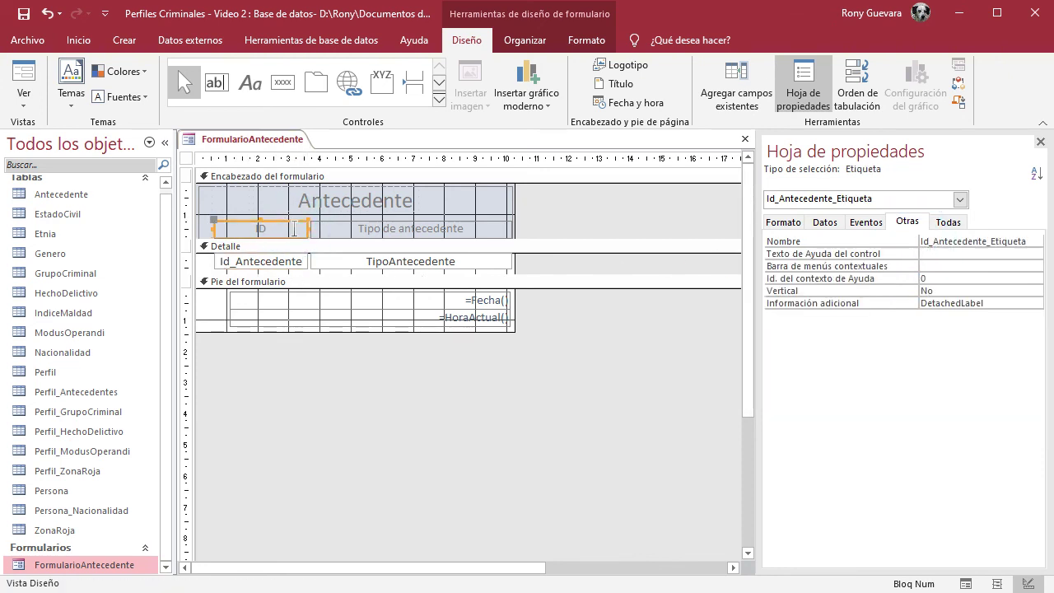
click(294, 262)
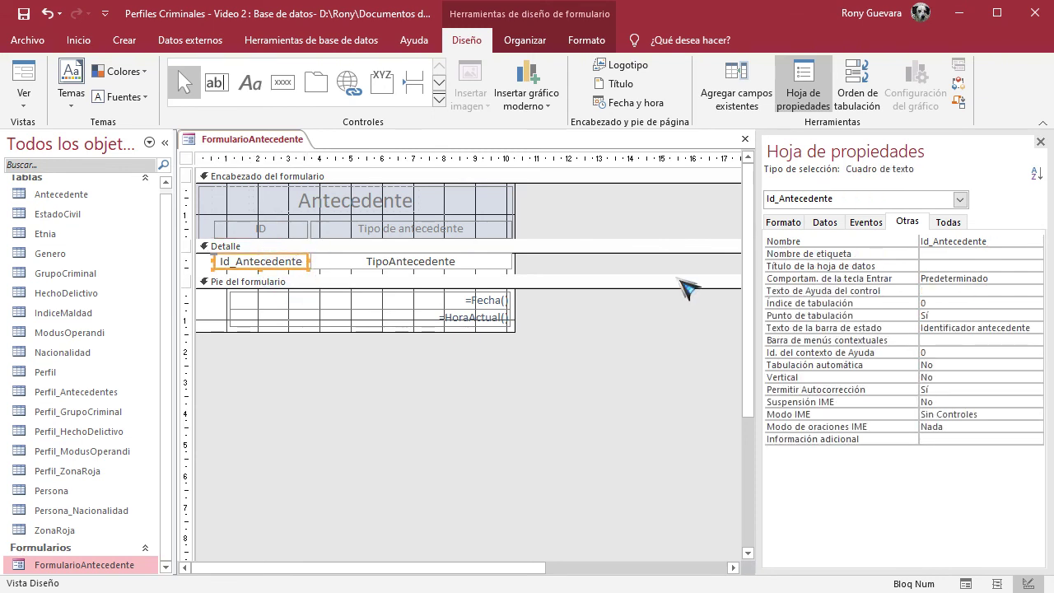
click(299, 232)
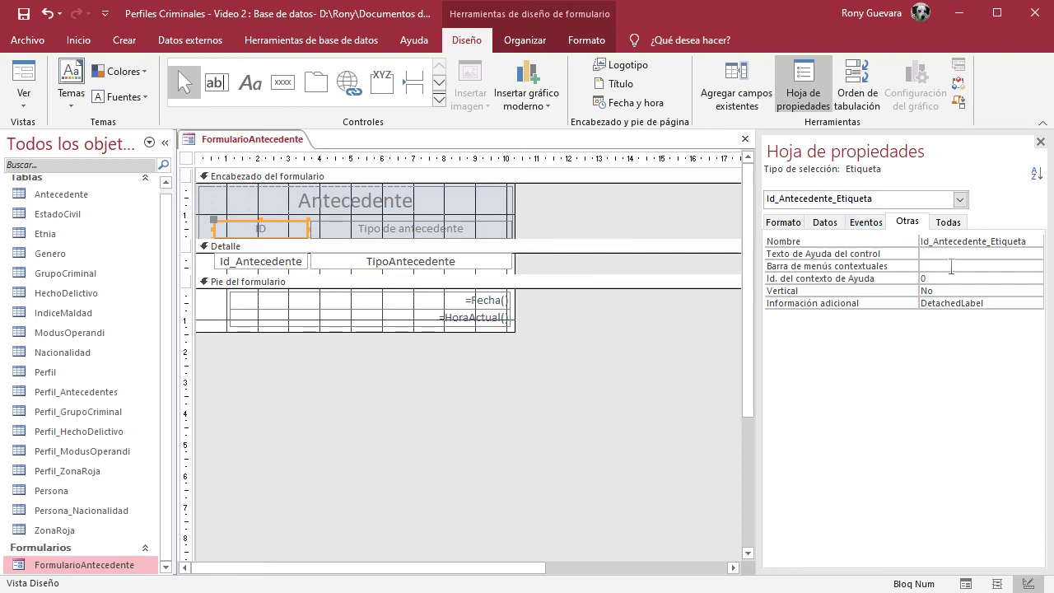
click(270, 262)
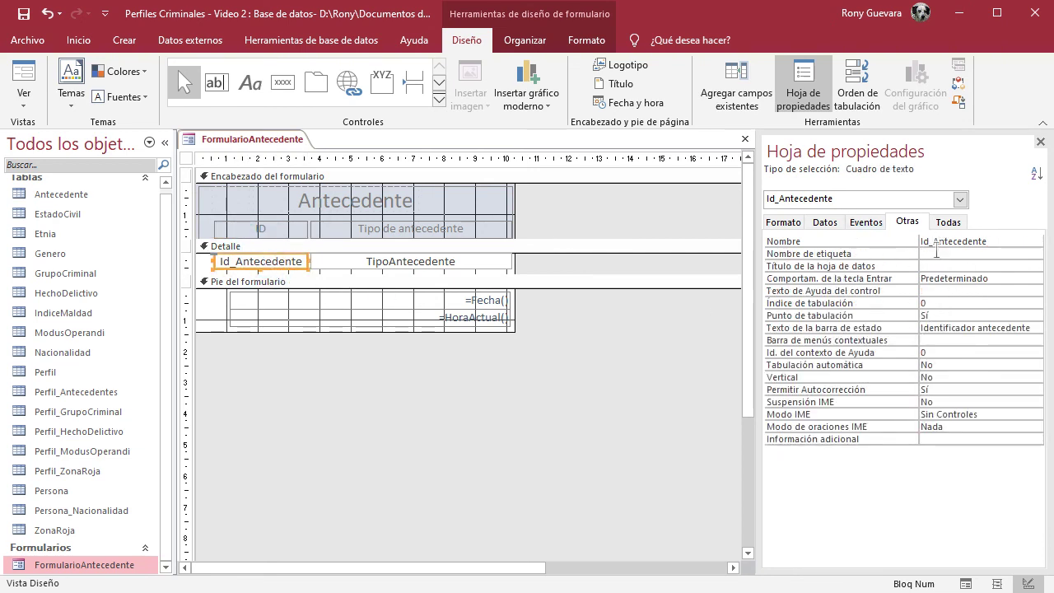